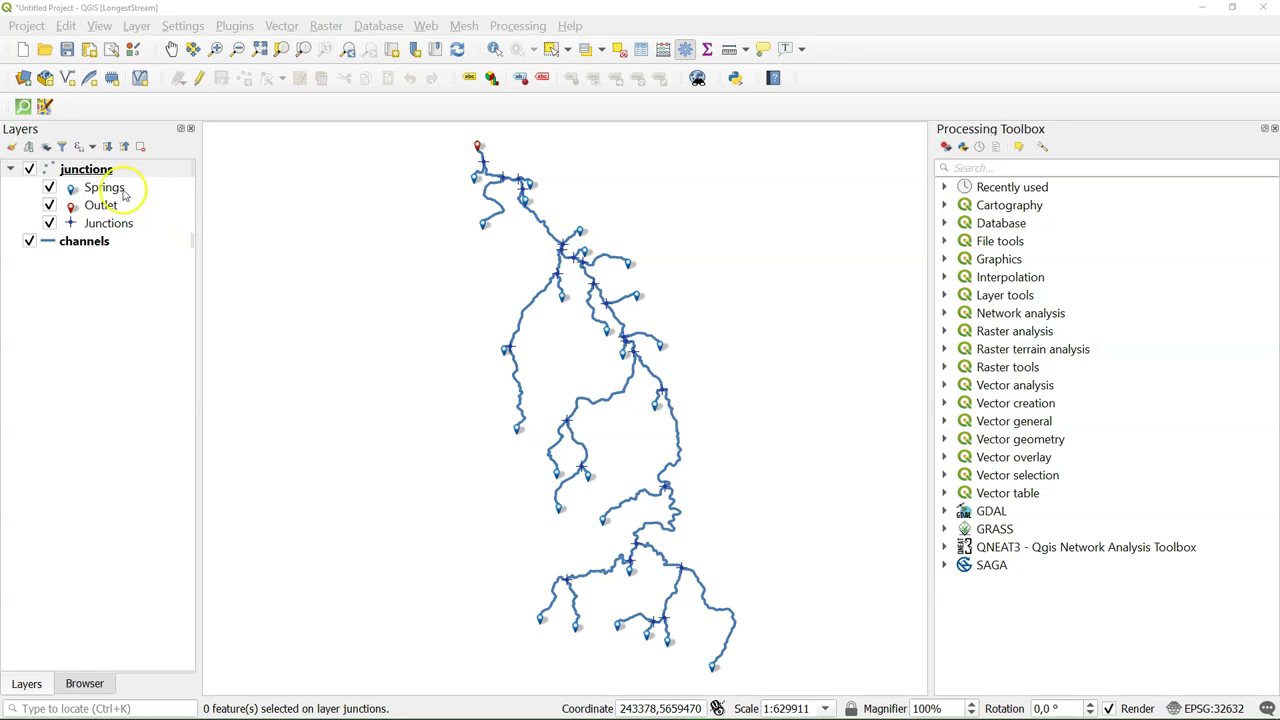
Step: Create a new, empty processing model from the Processing Toolbox Models menu
click(131, 252)
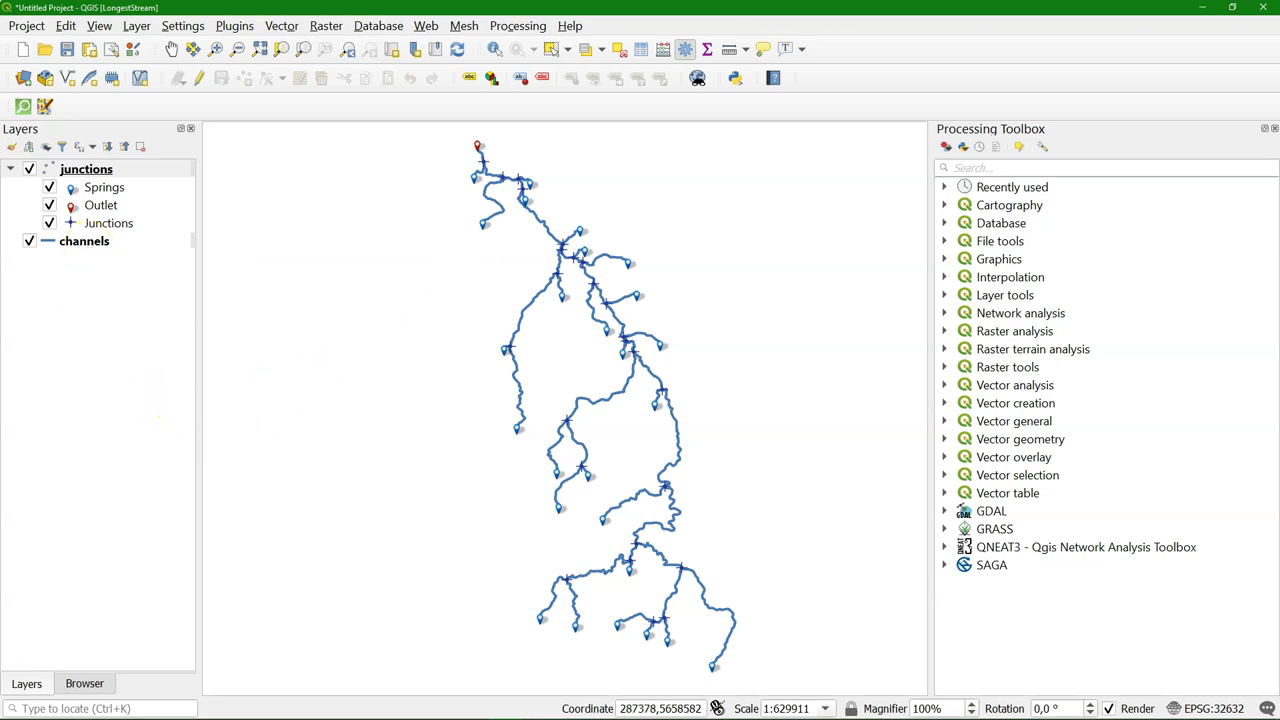
click(945, 147)
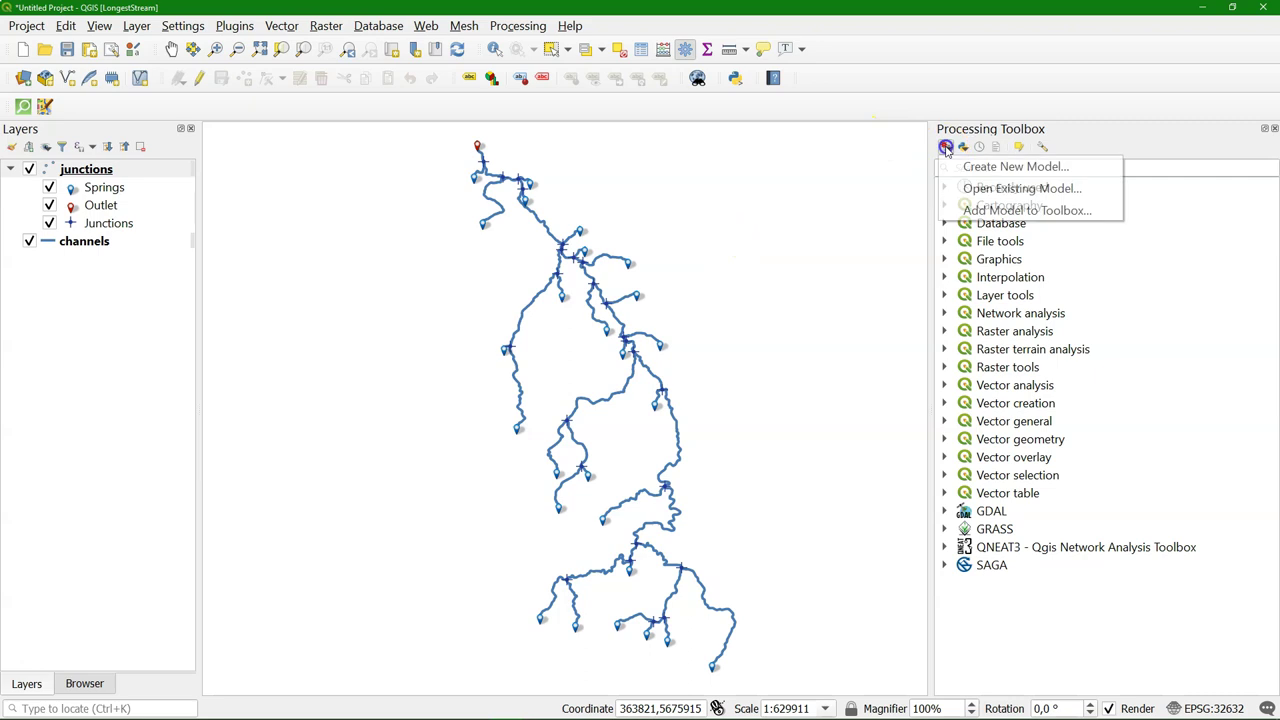
click(965, 167)
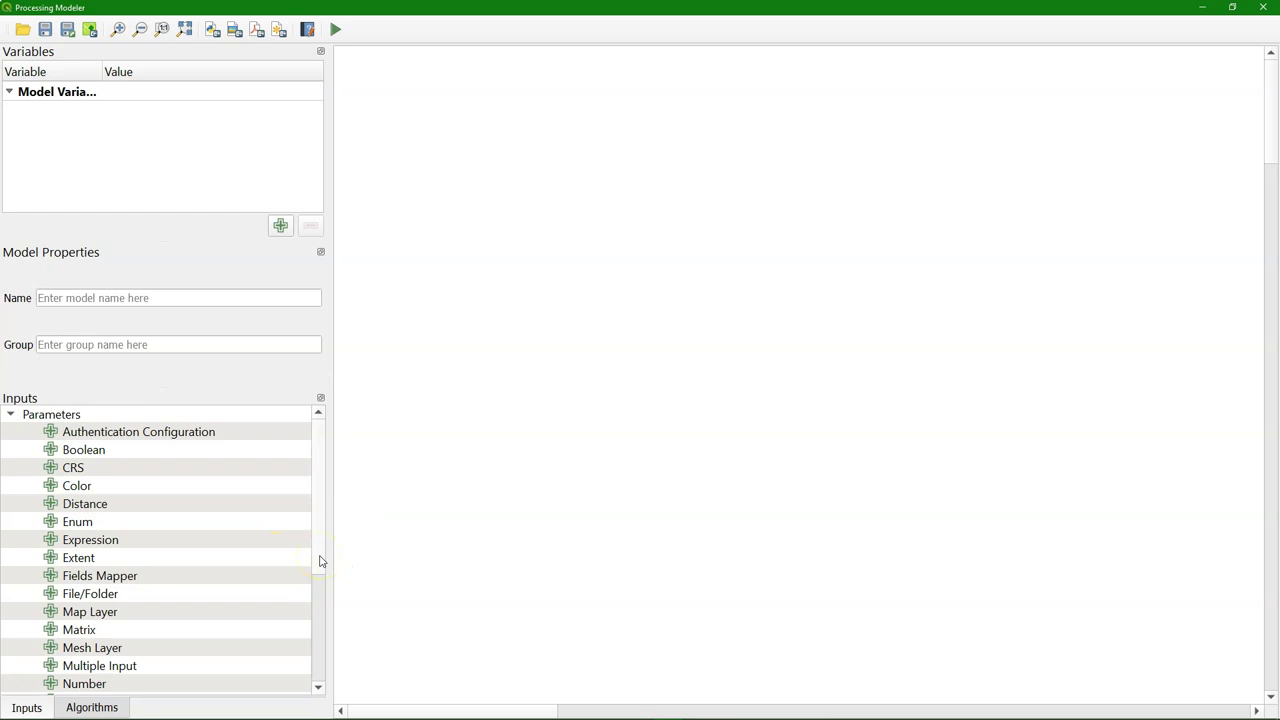
Step: Add a Line-geometry vector layer input named Channels network at the canvas top-left
click(320, 561)
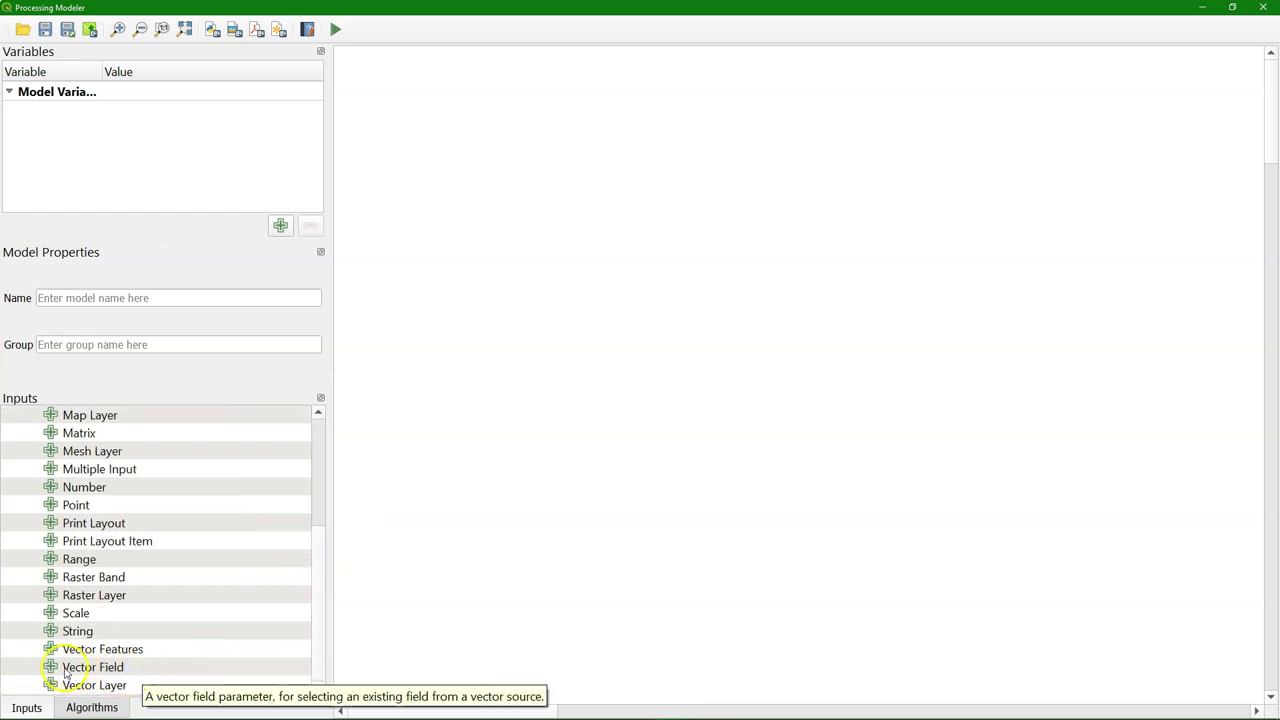
drag(80, 685, 424, 105)
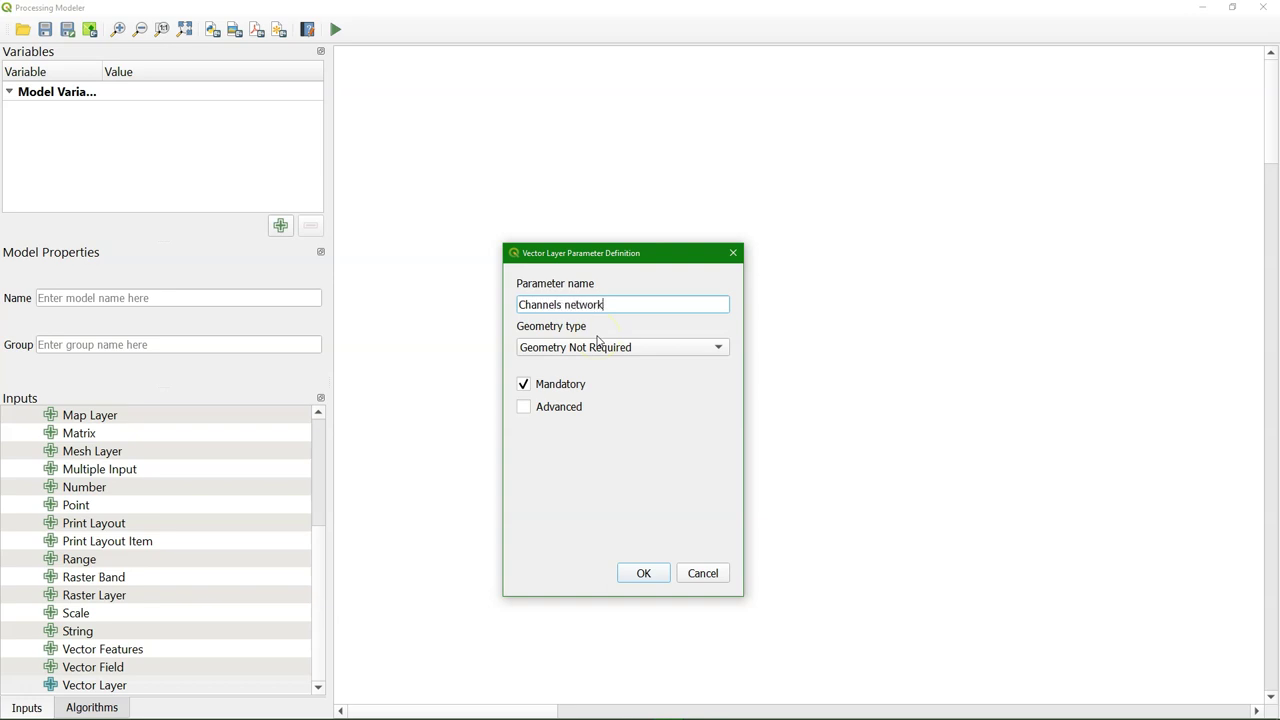
click(591, 347)
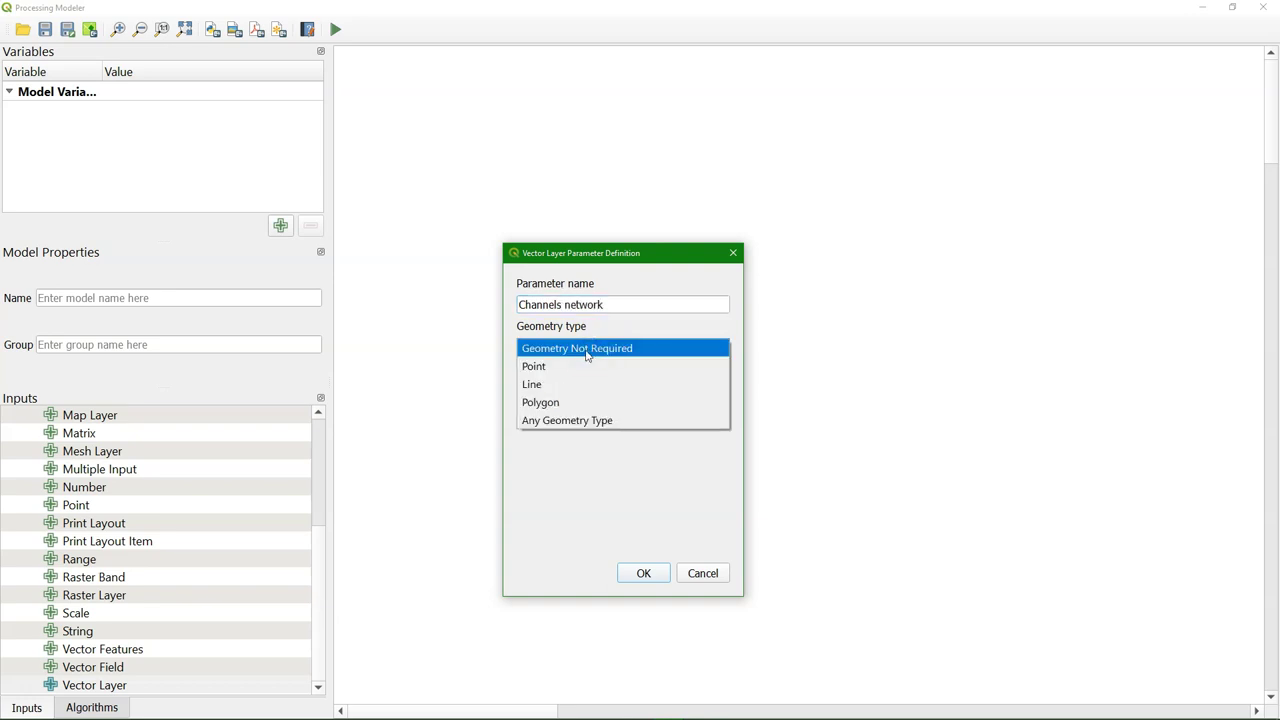
click(572, 385)
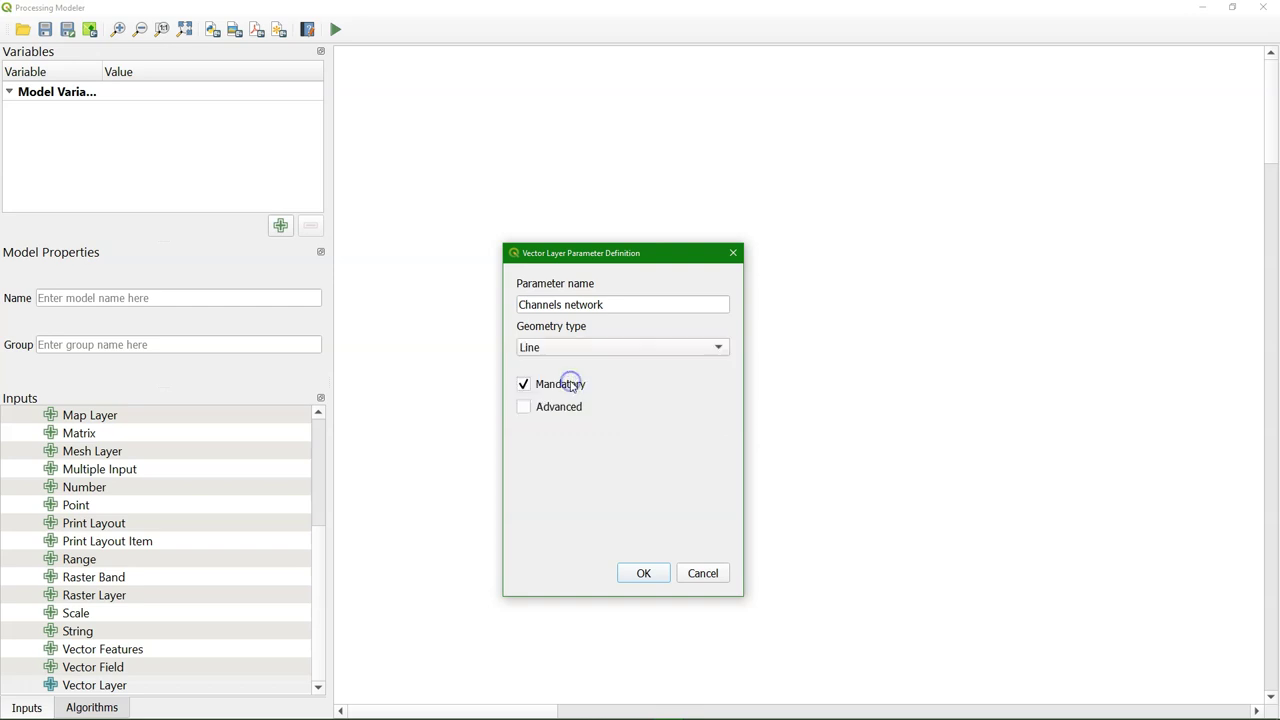
click(634, 577)
drag(420, 104, 450, 83)
Step: Add a Point-only vector features input named Springs/Sources beside Channels network
click(108, 651)
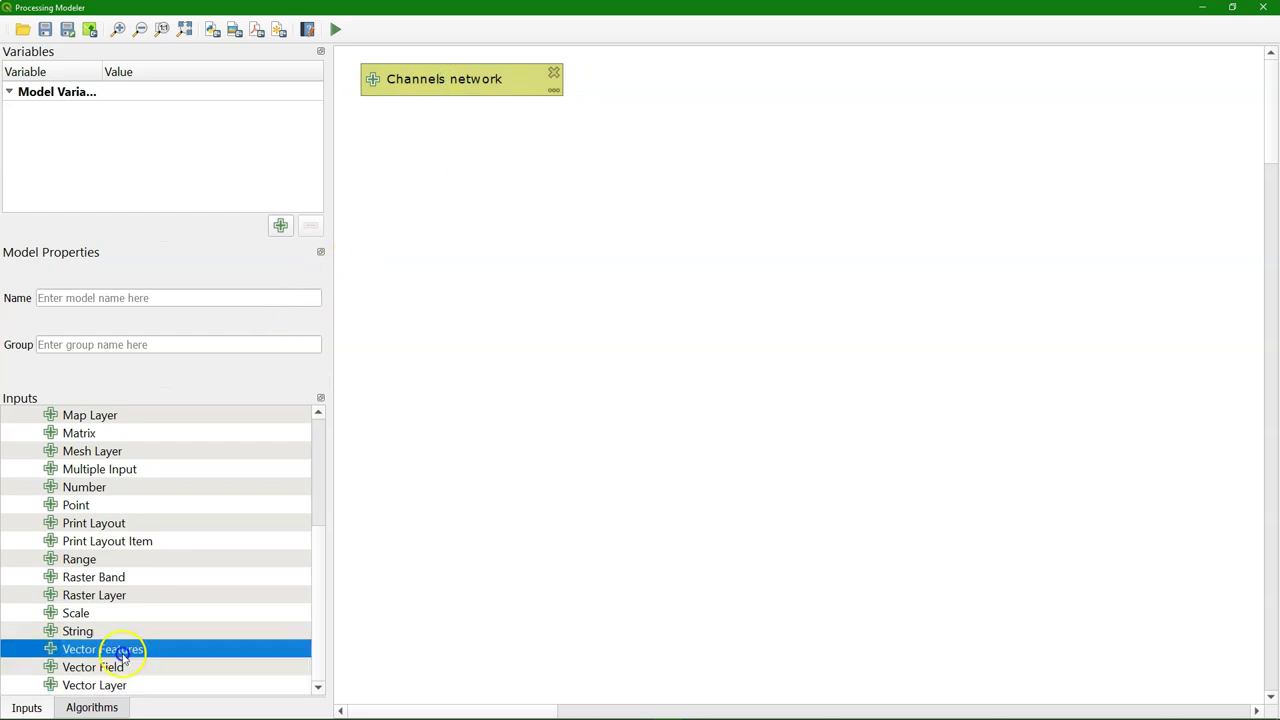
double_click(88, 650)
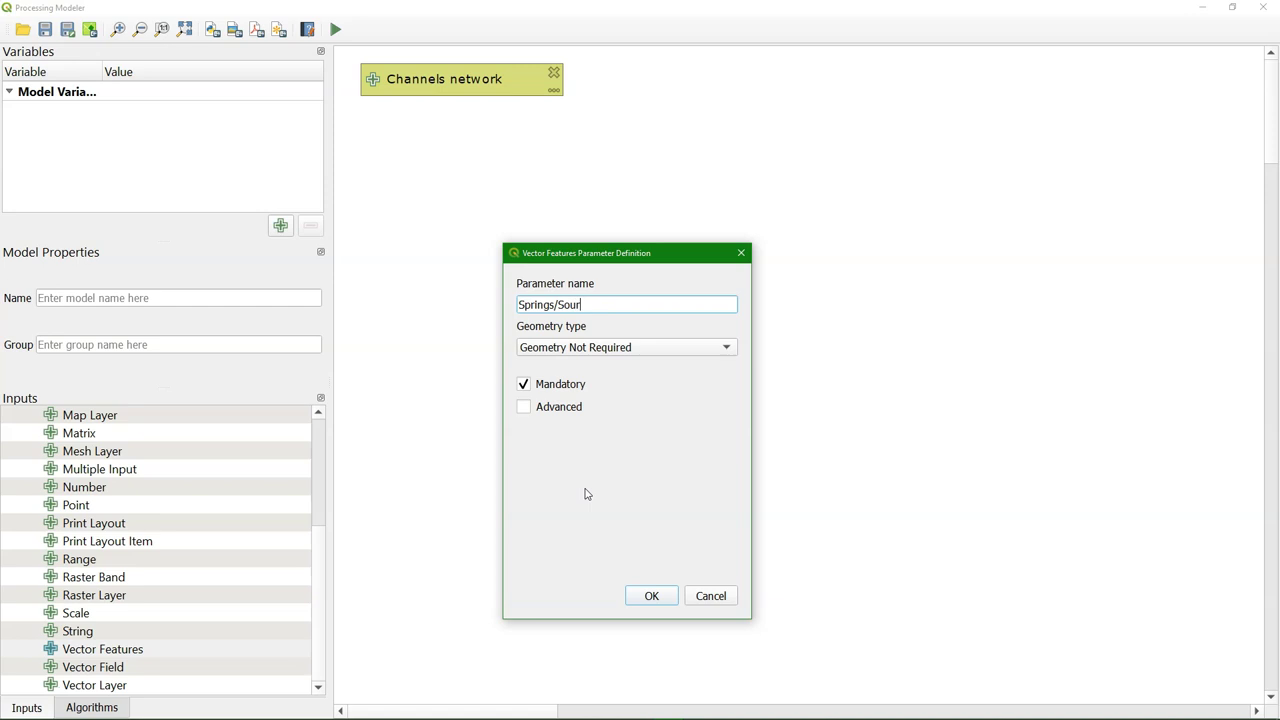
text(Springs/Sources)
click(580, 350)
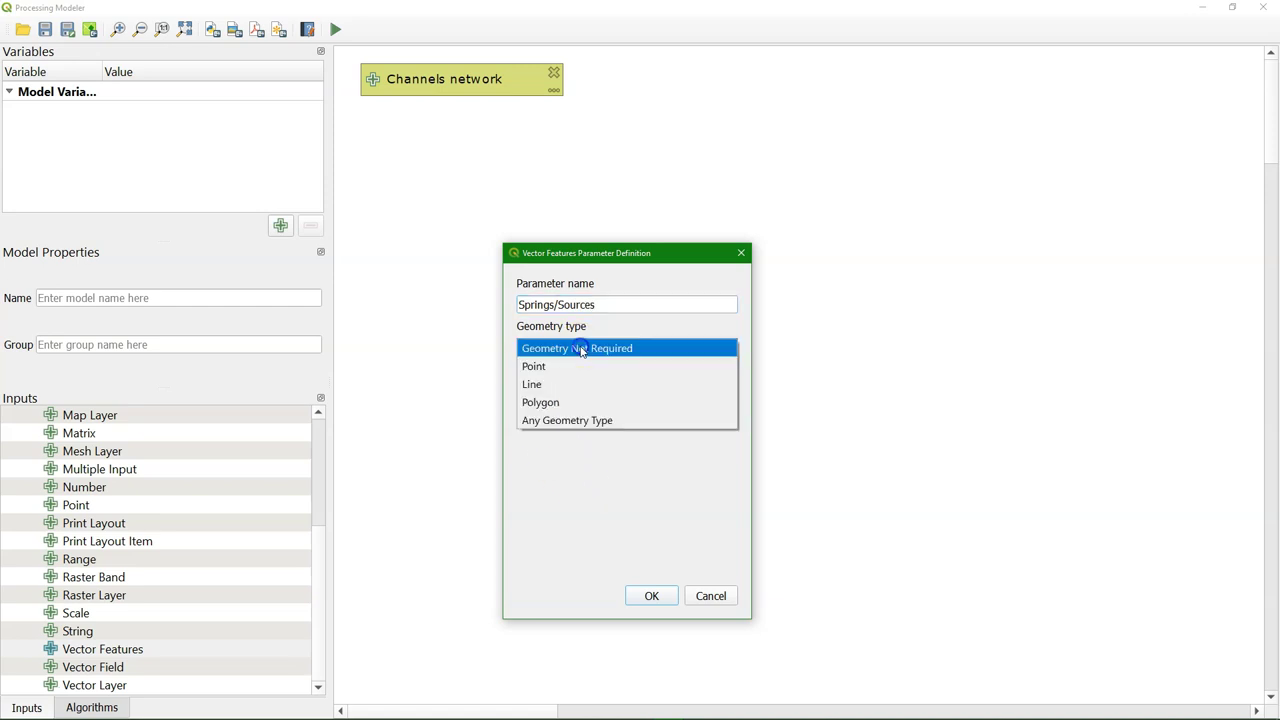
click(560, 367)
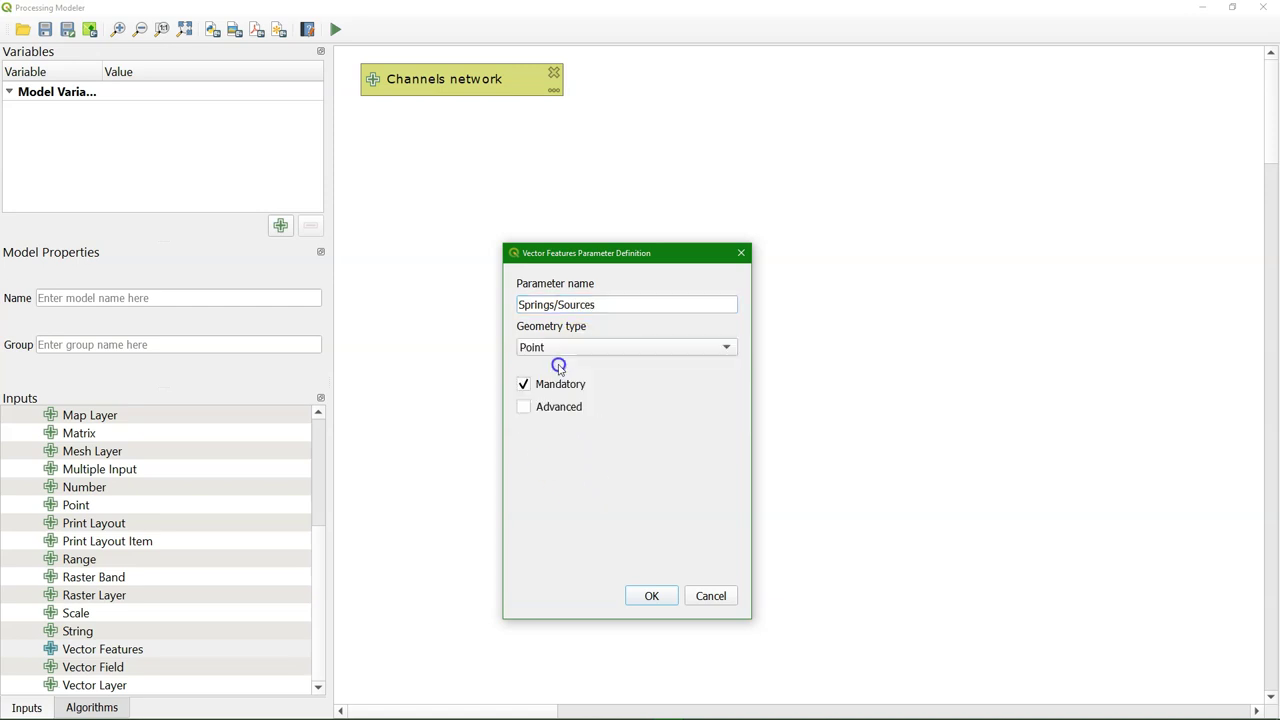
click(649, 597)
drag(654, 121, 663, 80)
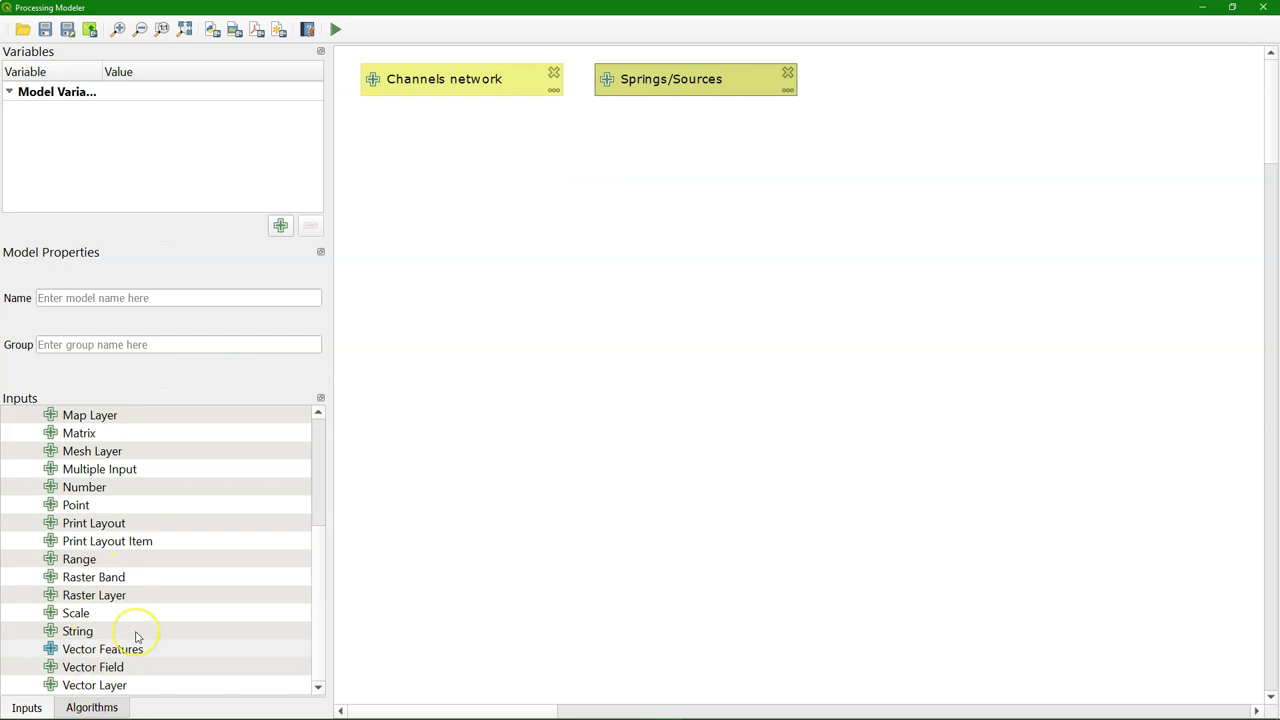
Step: Add a mandatory Point input named Outlet to the right of Springs/Sources
click(80, 505)
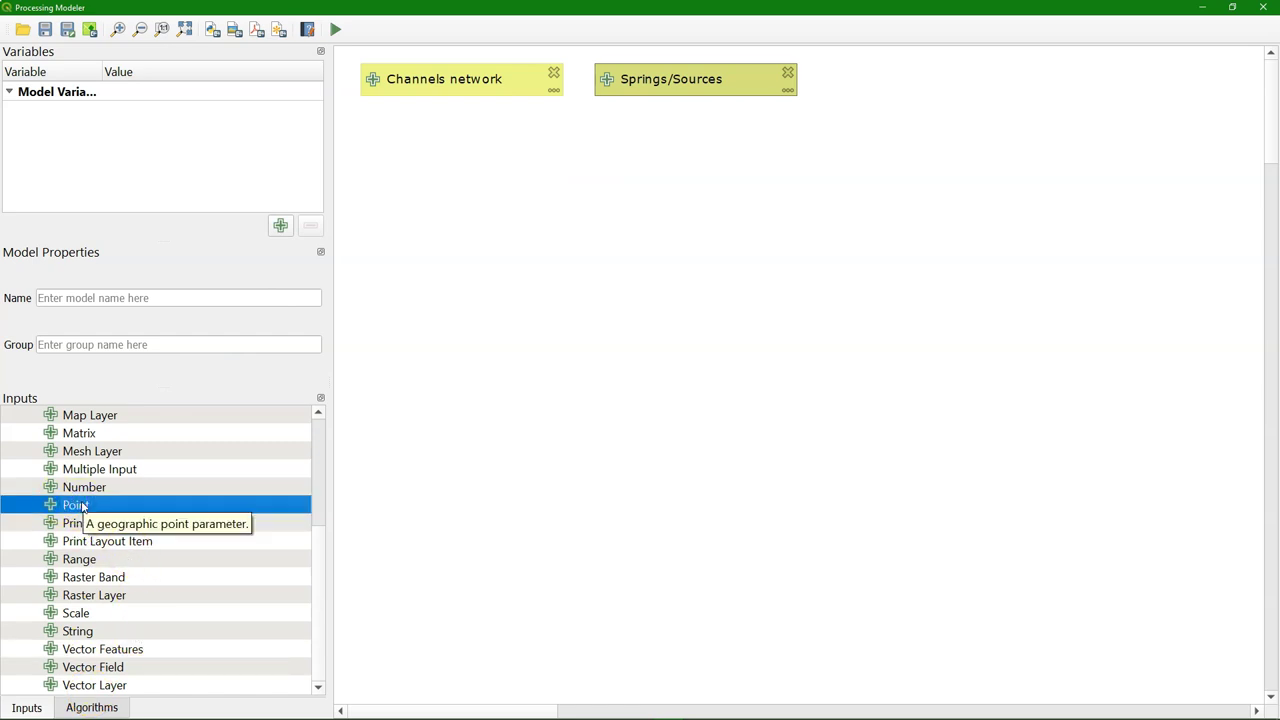
drag(82, 507, 891, 80)
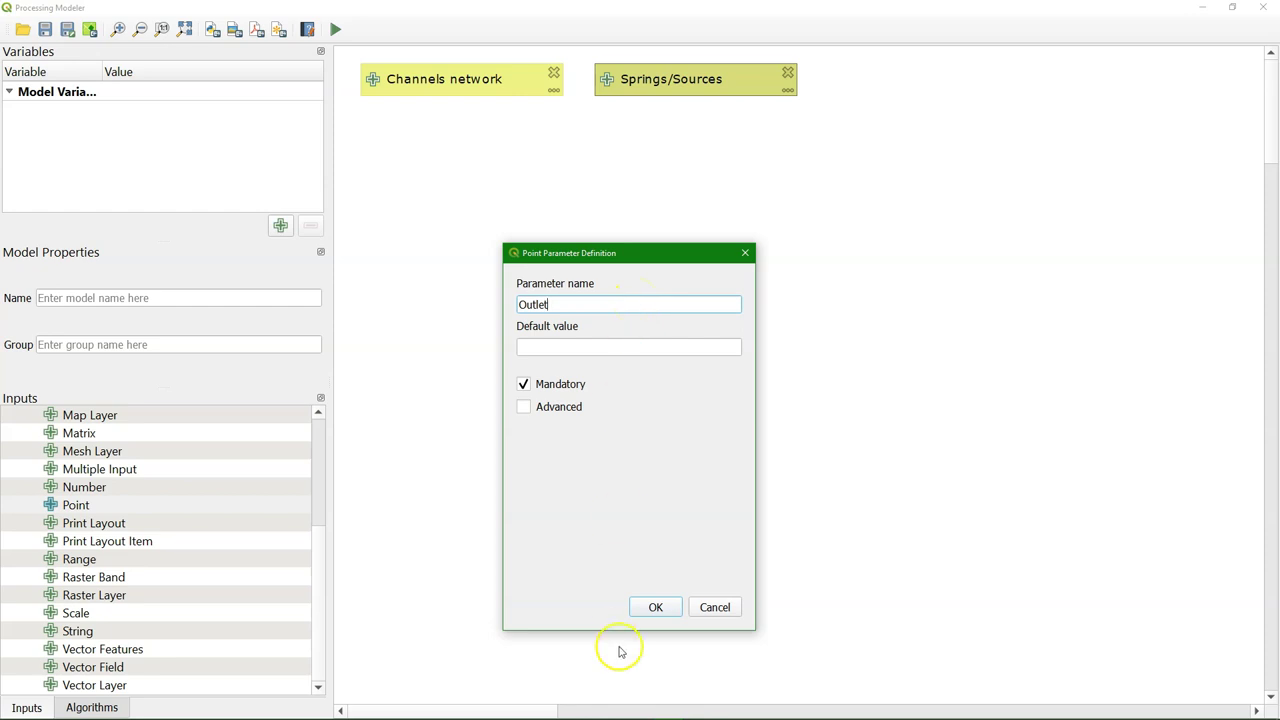
click(655, 609)
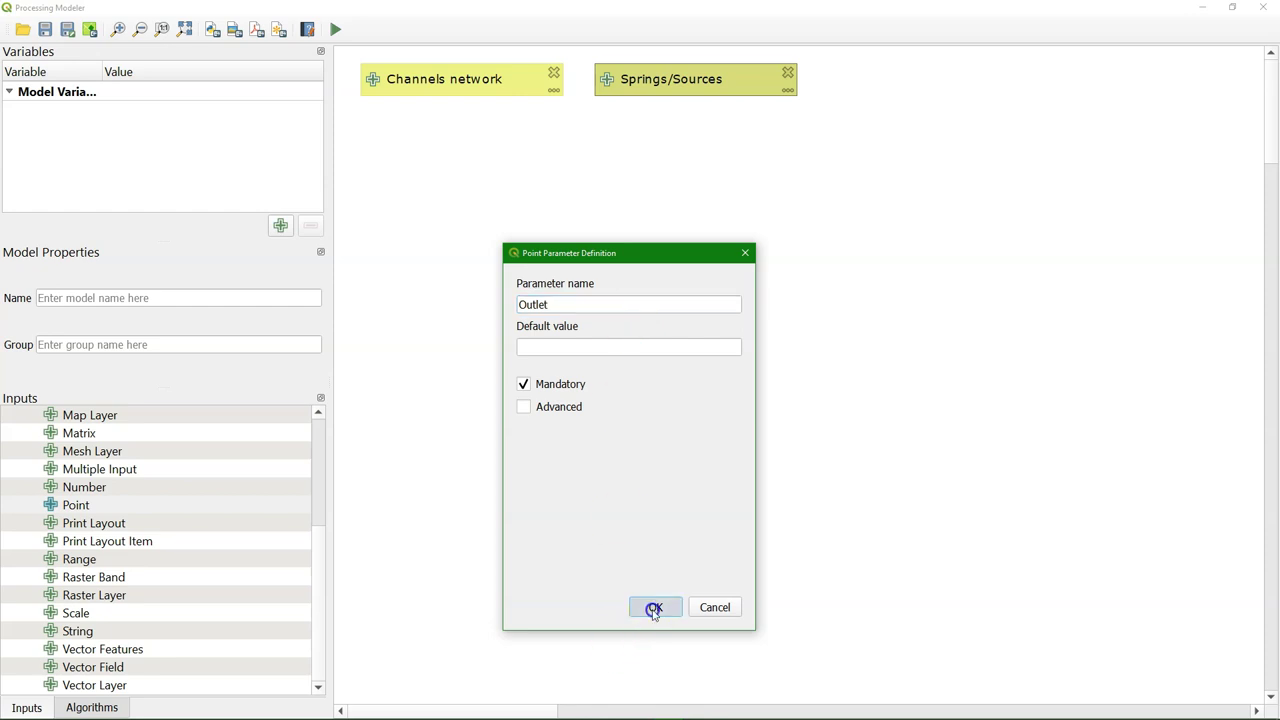
drag(906, 74, 950, 77)
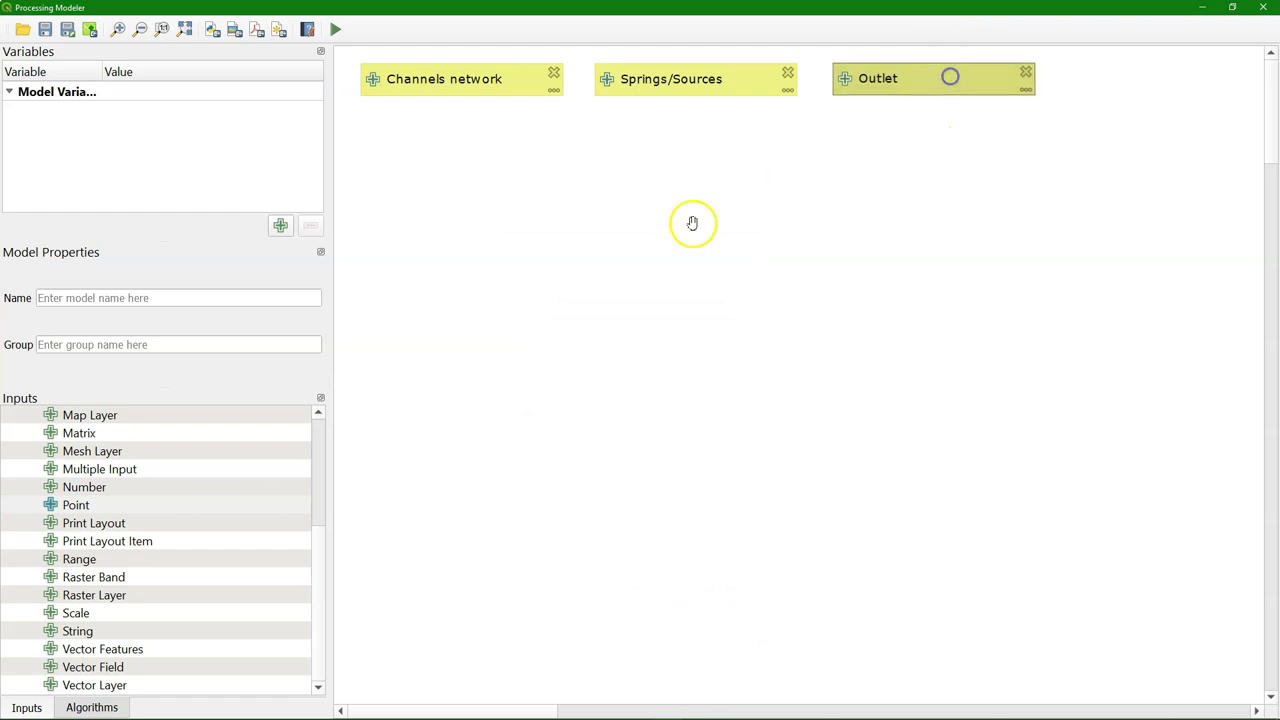
Step: Search the algorithms for 'shor' and add a Shortest path (layer to point) step
click(86, 707)
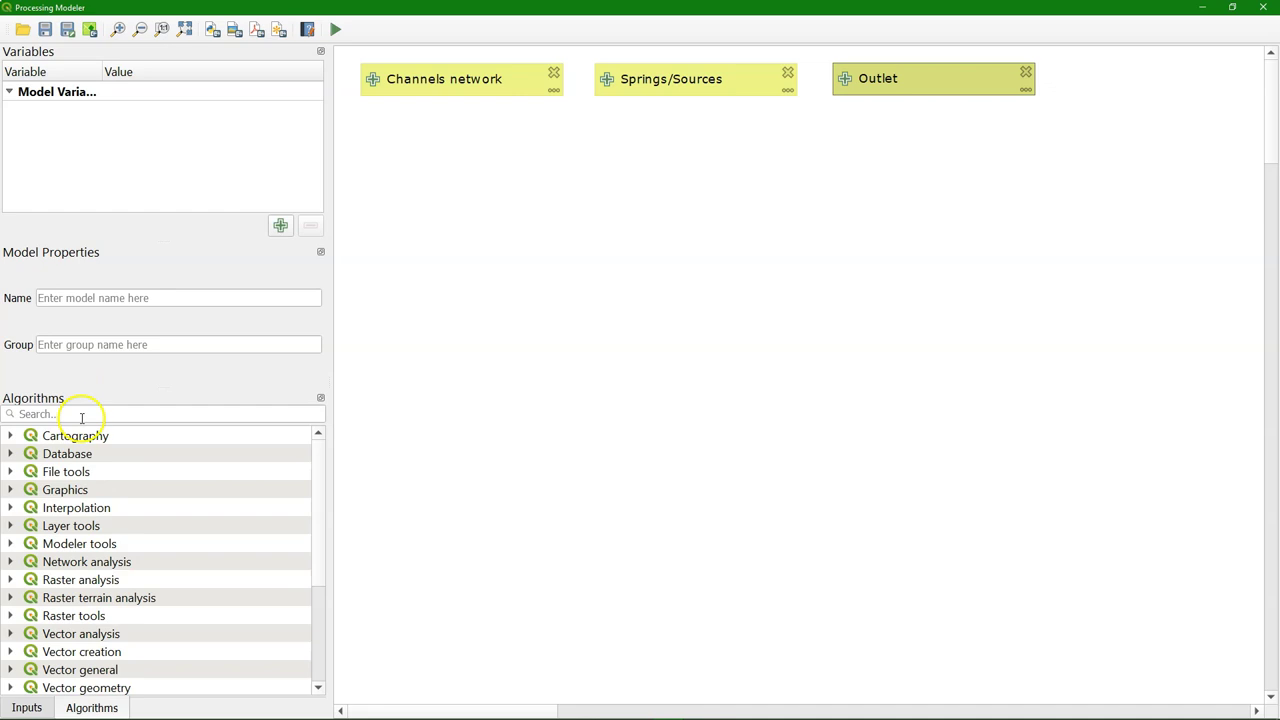
click(82, 415)
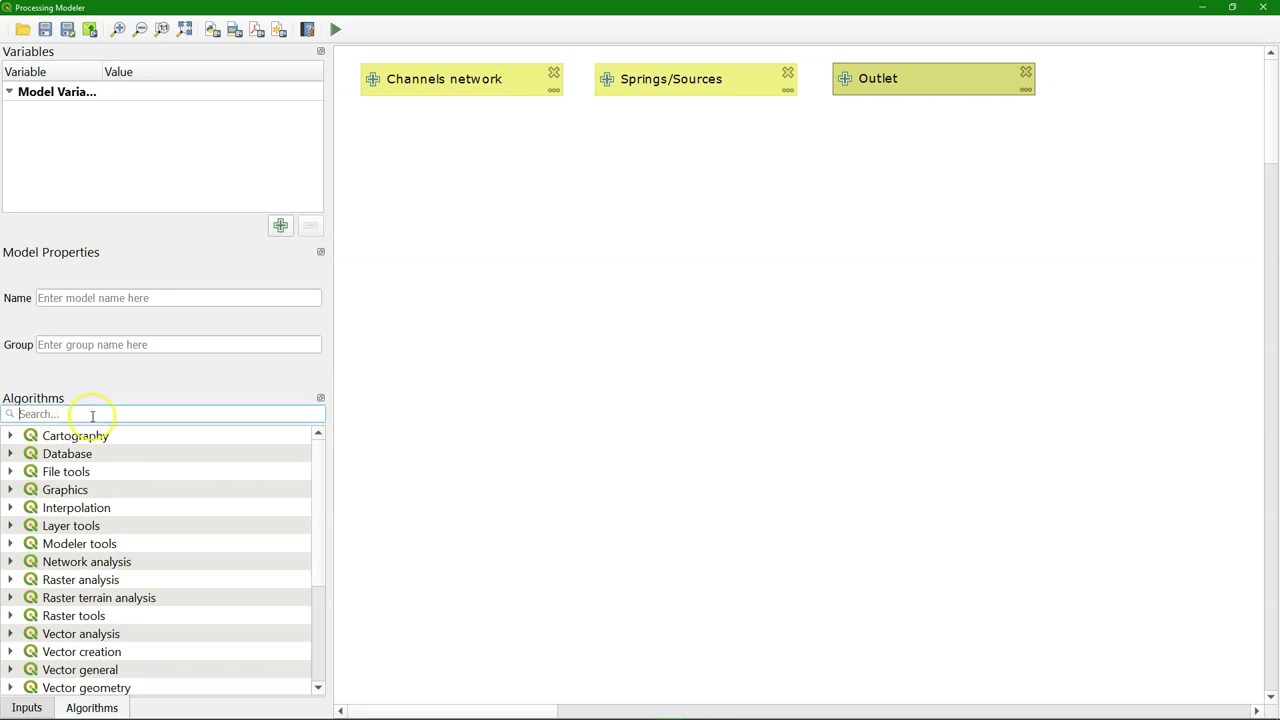
text(shorte)
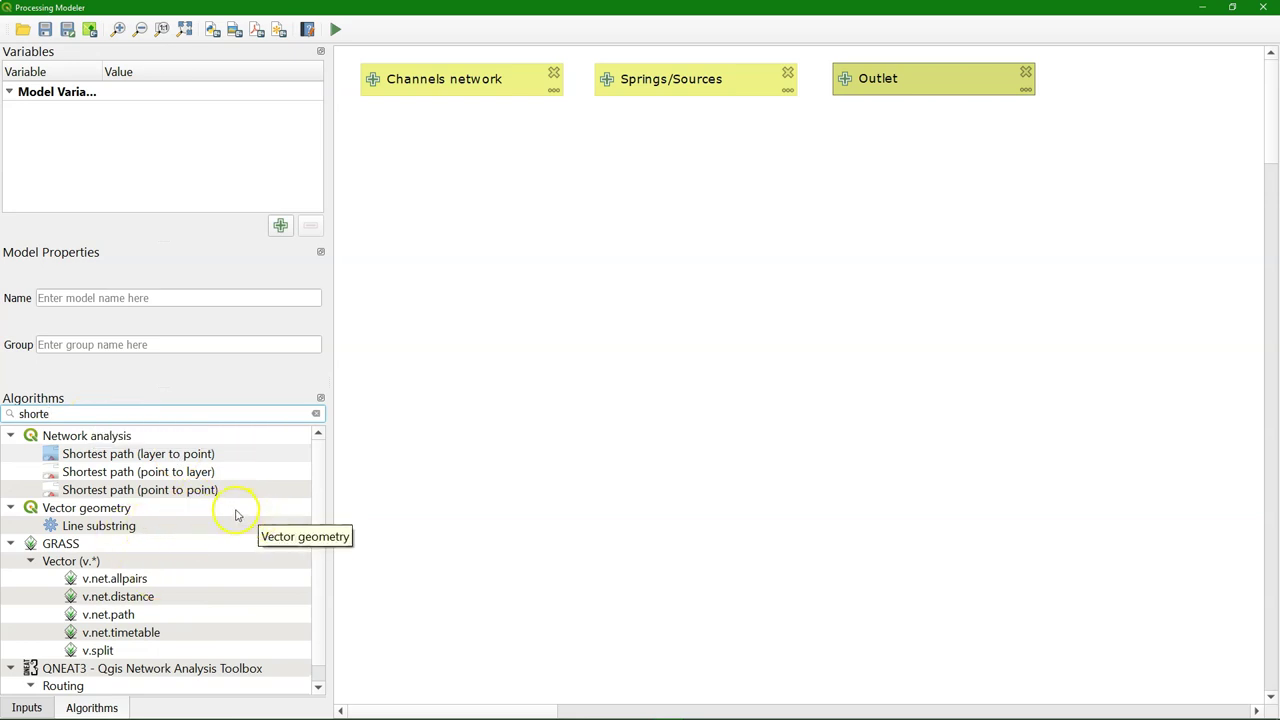
click(122, 456)
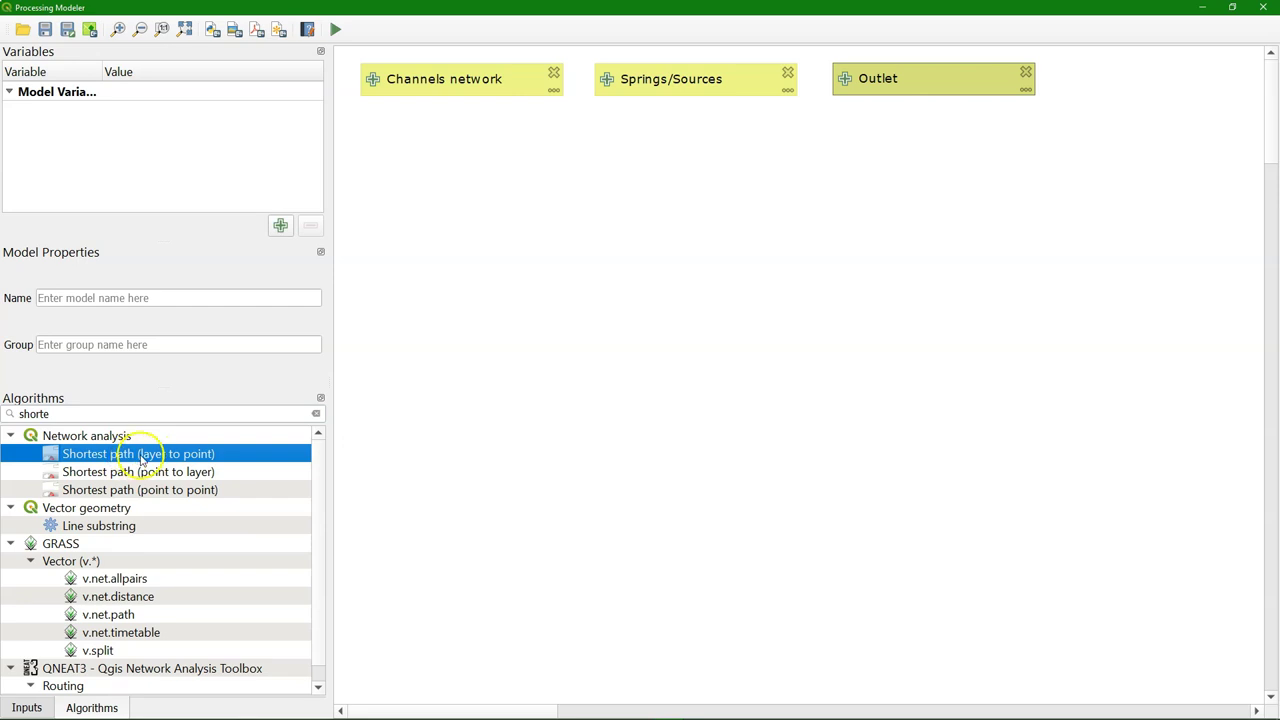
double_click(180, 456)
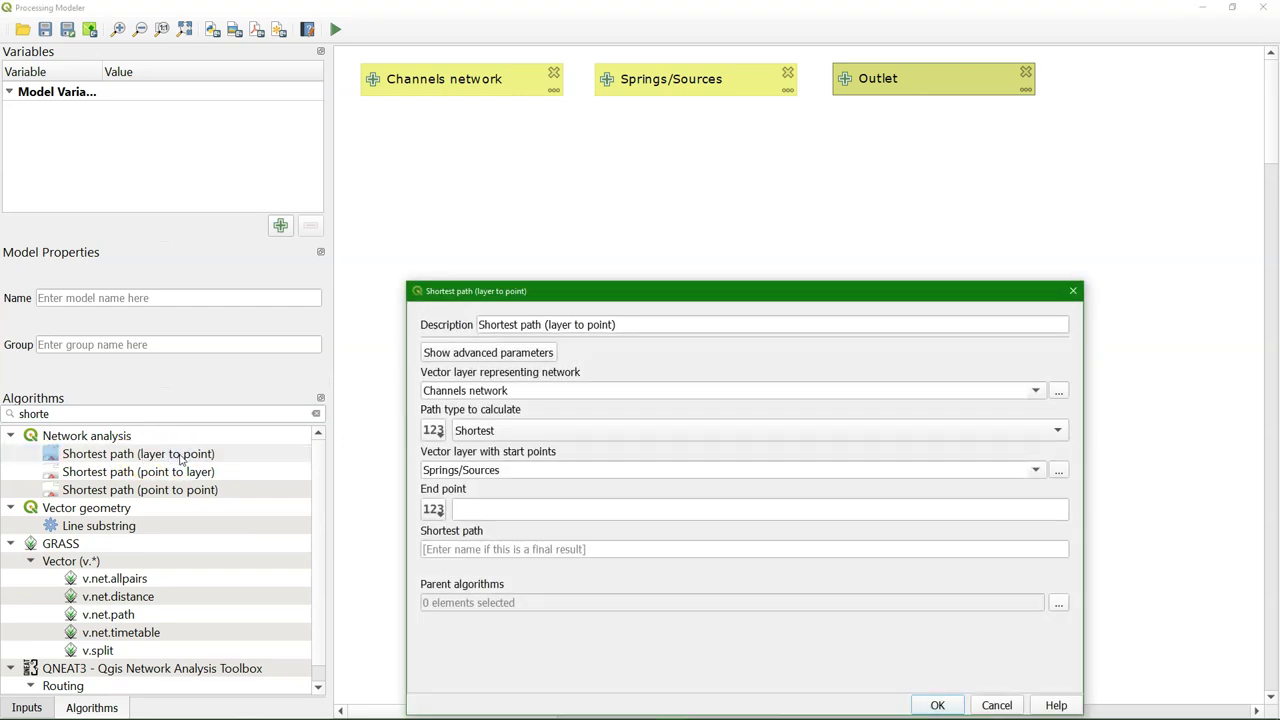
Step: Describe the step as 'Shortest path from springs to outlet' and take End point from Outlet
drag(531, 290, 577, 194)
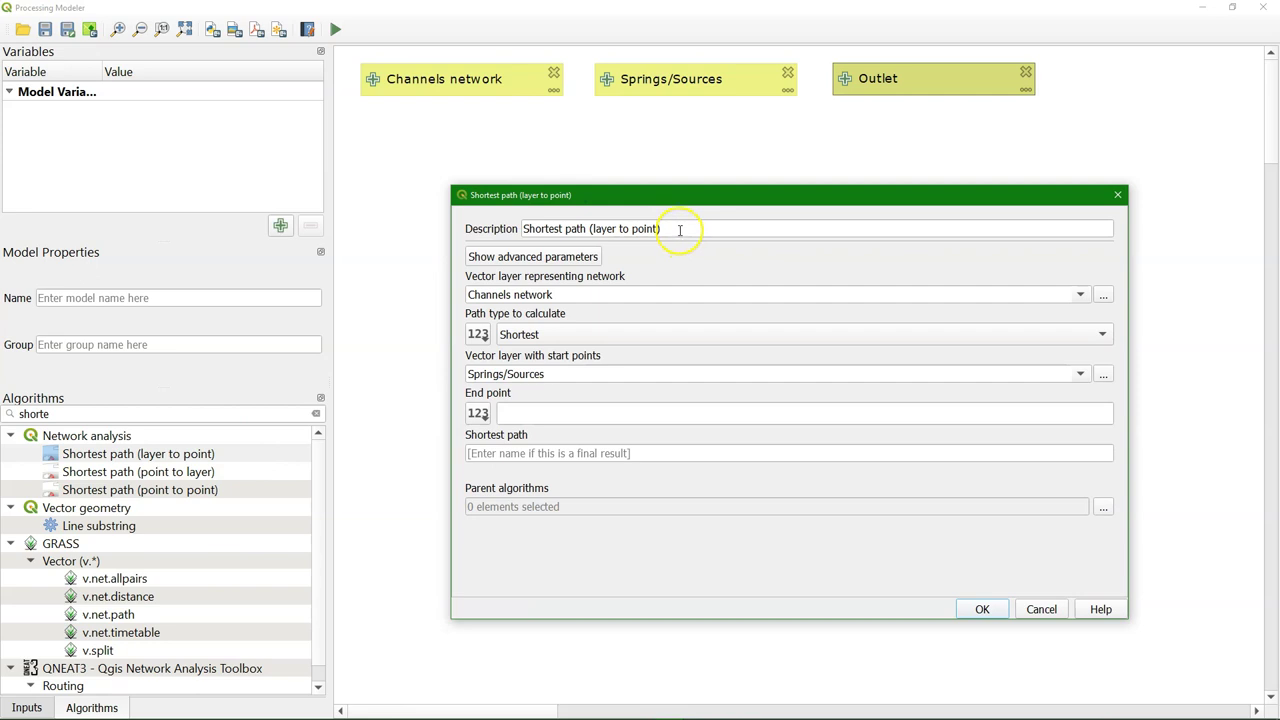
drag(679, 230, 588, 229)
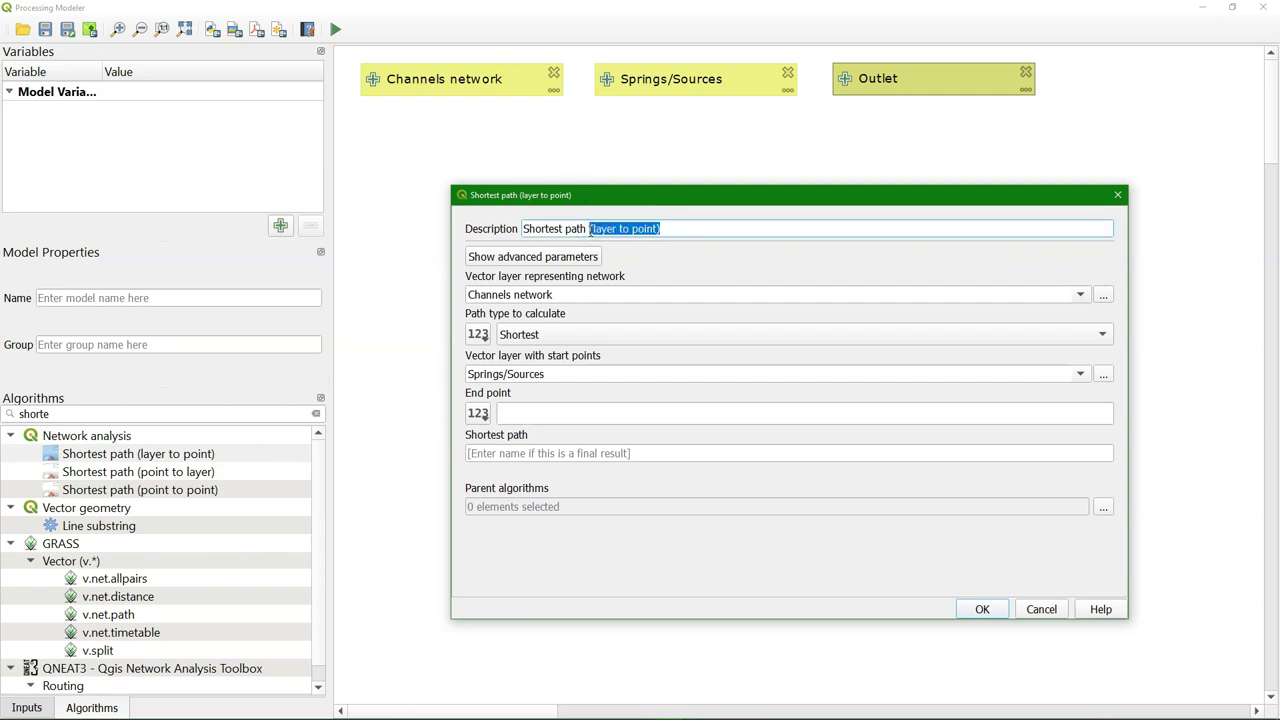
text(from springs)
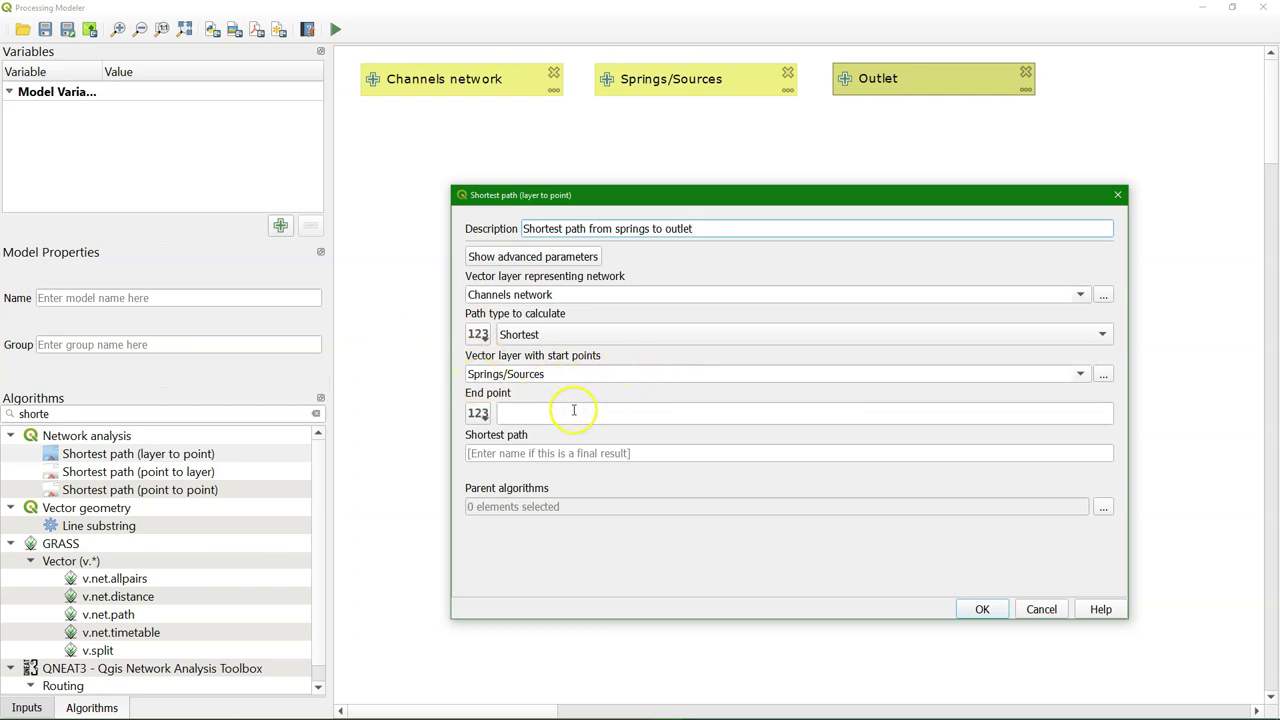
click(481, 414)
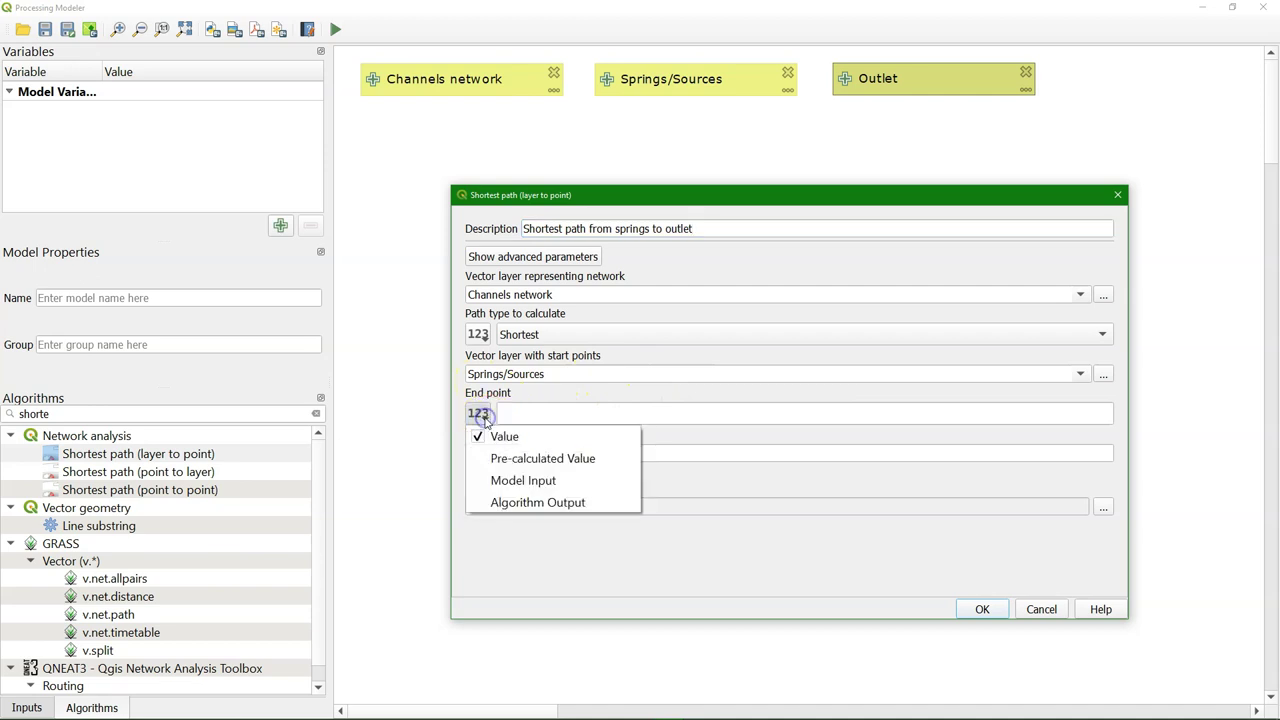
click(523, 480)
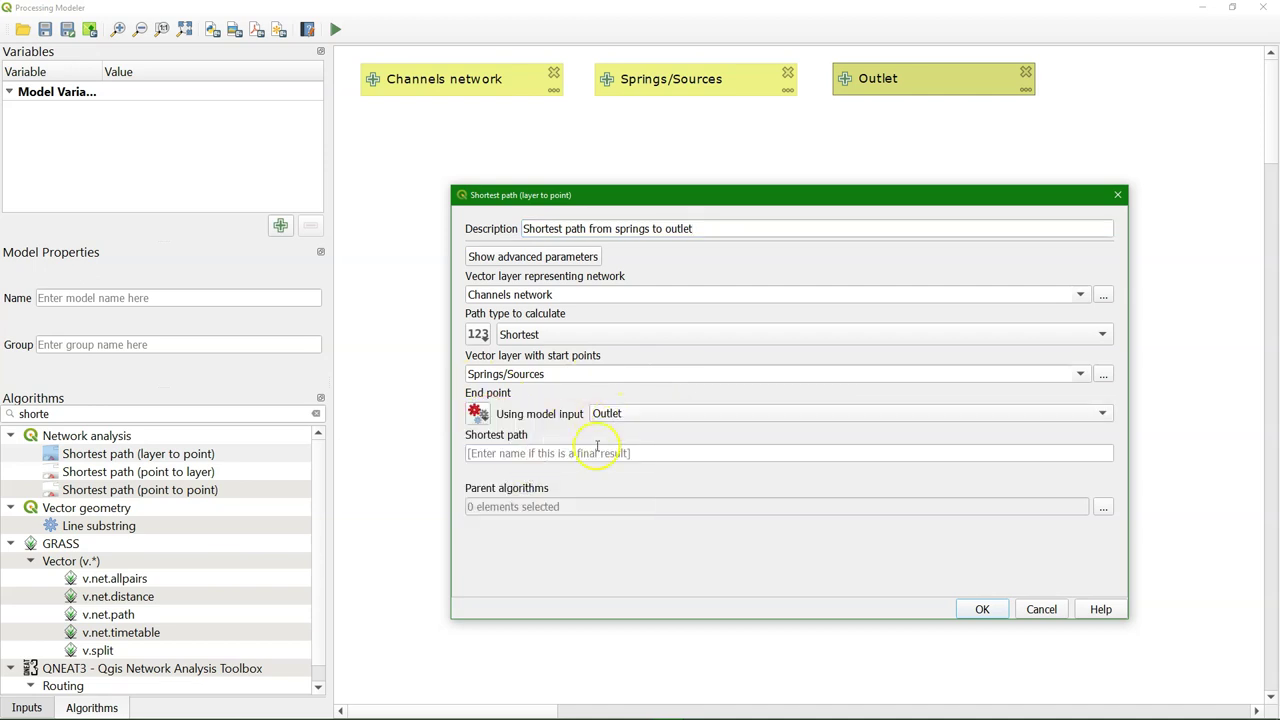
click(981, 609)
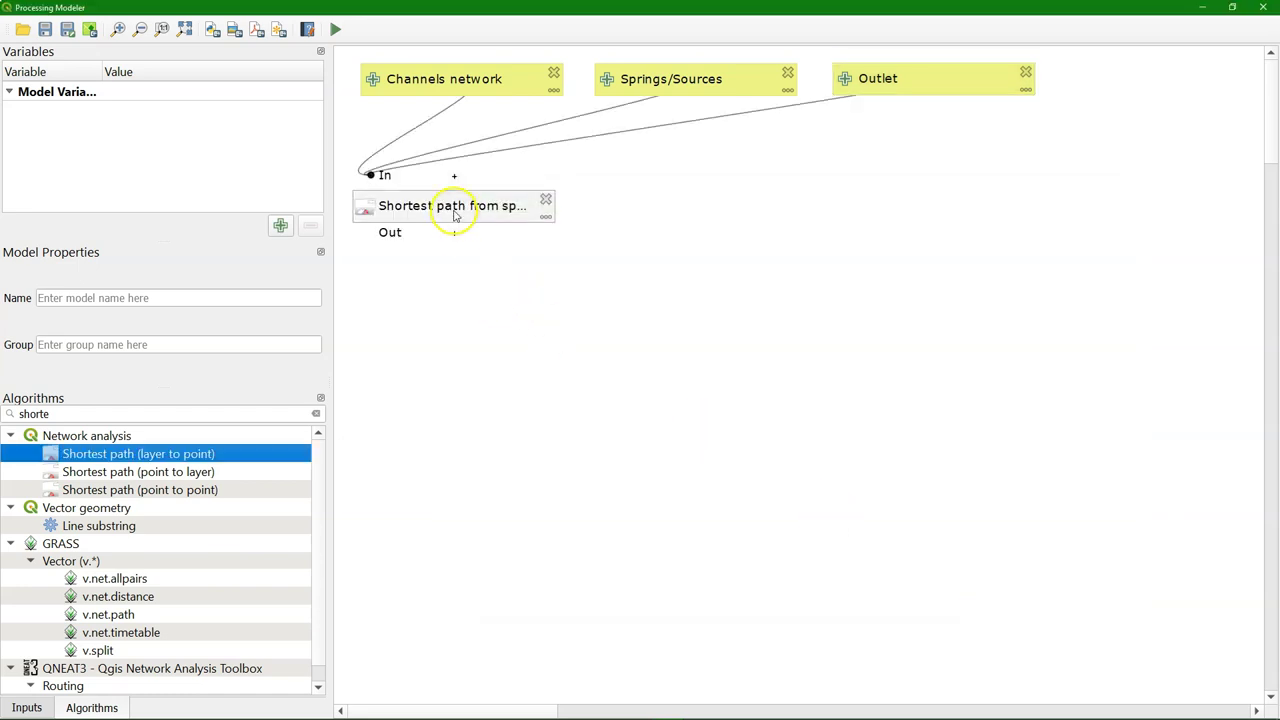
Step: Move the shortest path step further right and search the algorithms for 'extract'
drag(453, 214, 637, 200)
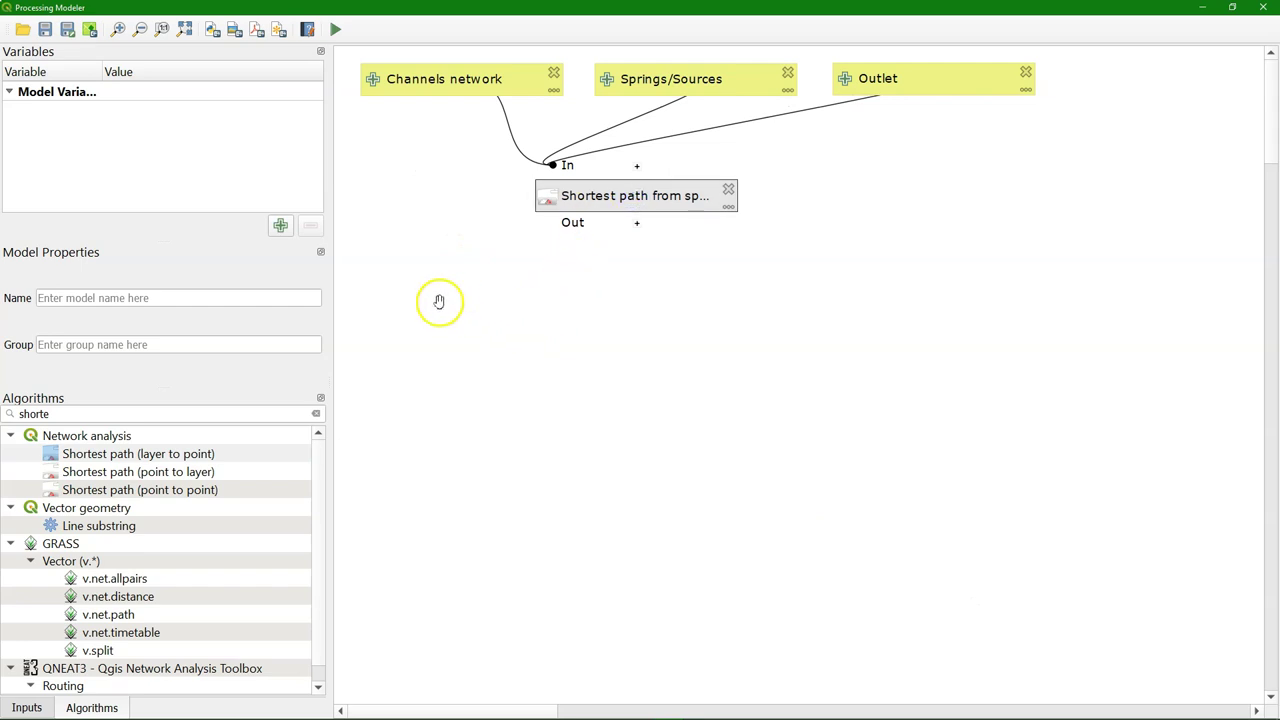
click(105, 414)
key(ctrl+a)
text(extract)
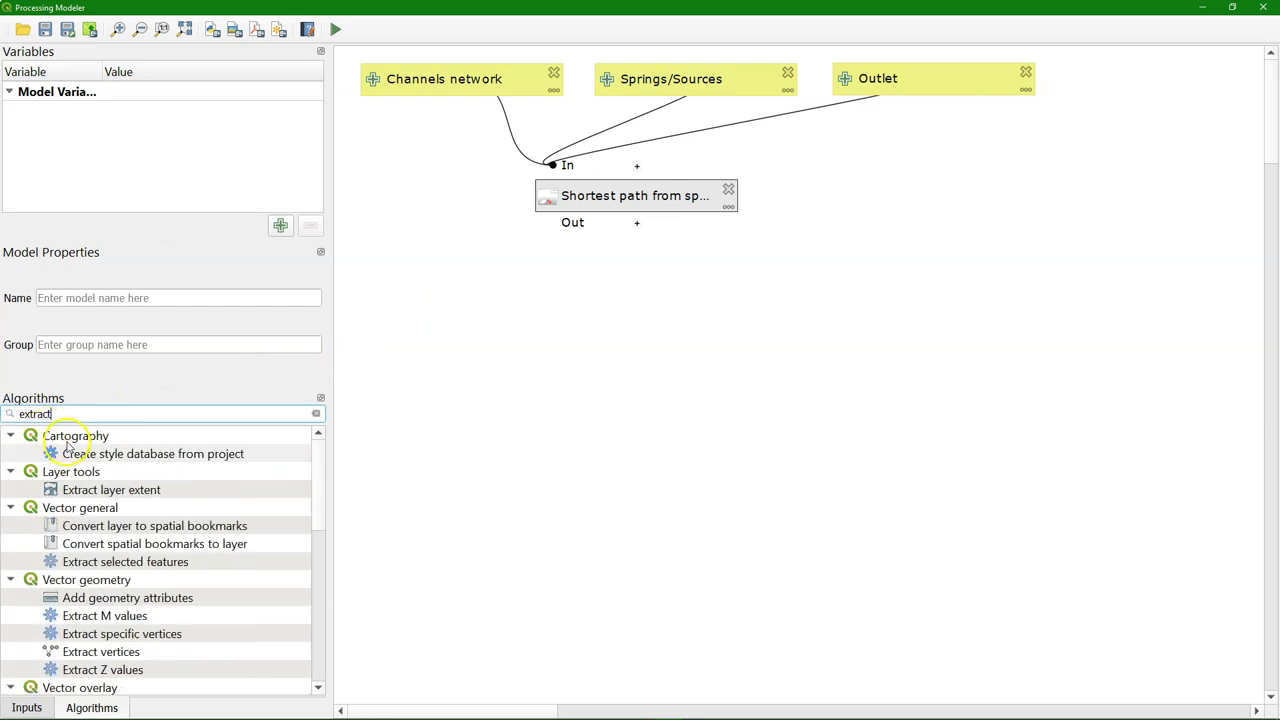
scroll(318, 515, down, 4)
scroll(309, 557, down, 1)
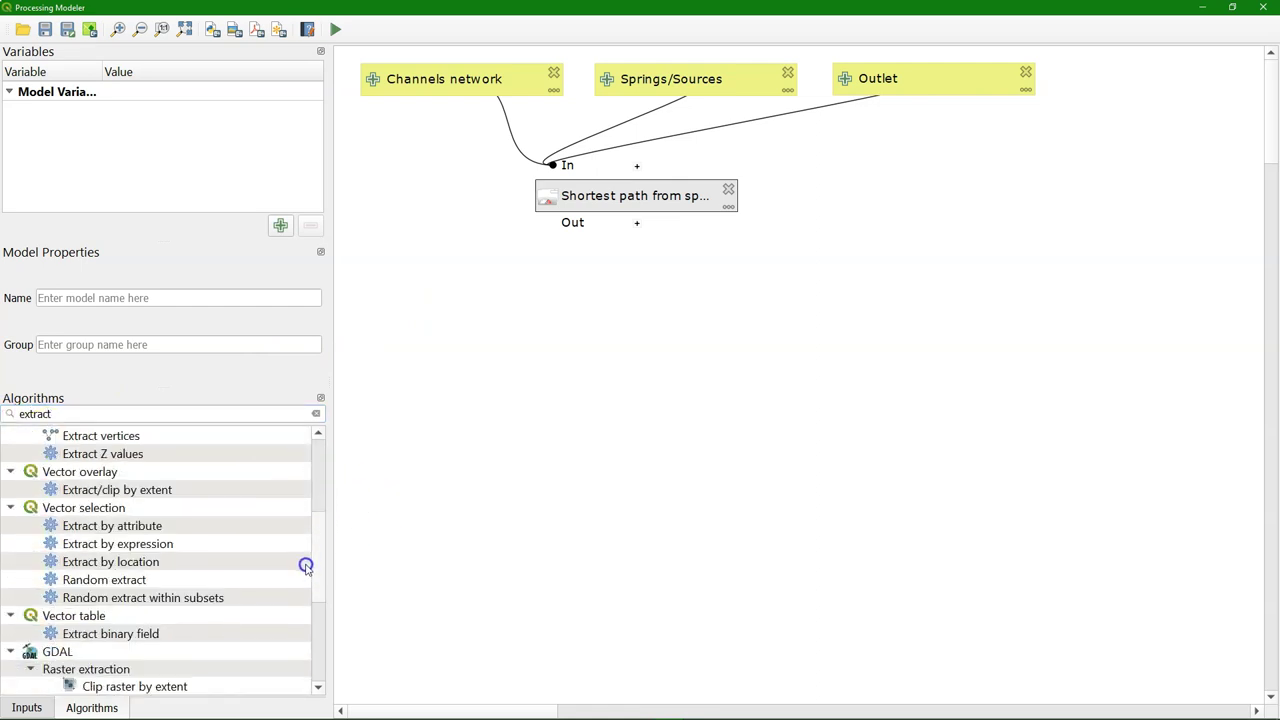
Step: Open Extract by expression, trim its description to Extract, then cancel without adding it
click(112, 528)
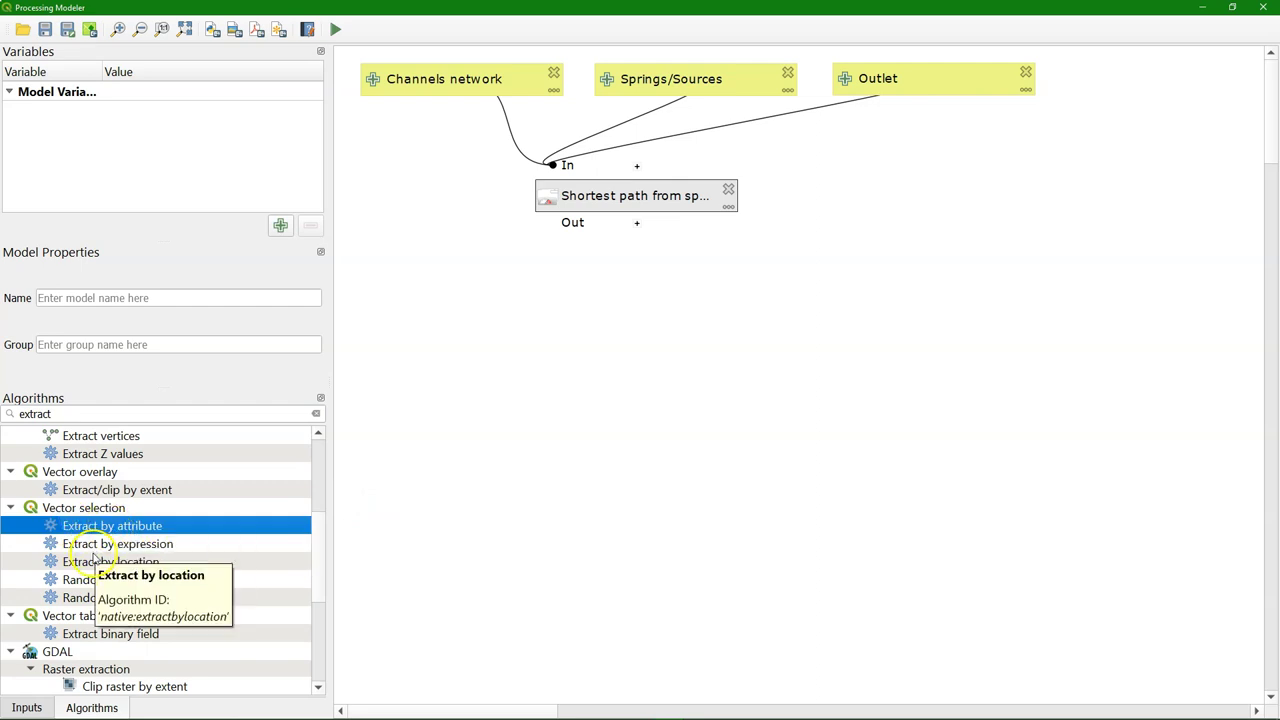
click(95, 543)
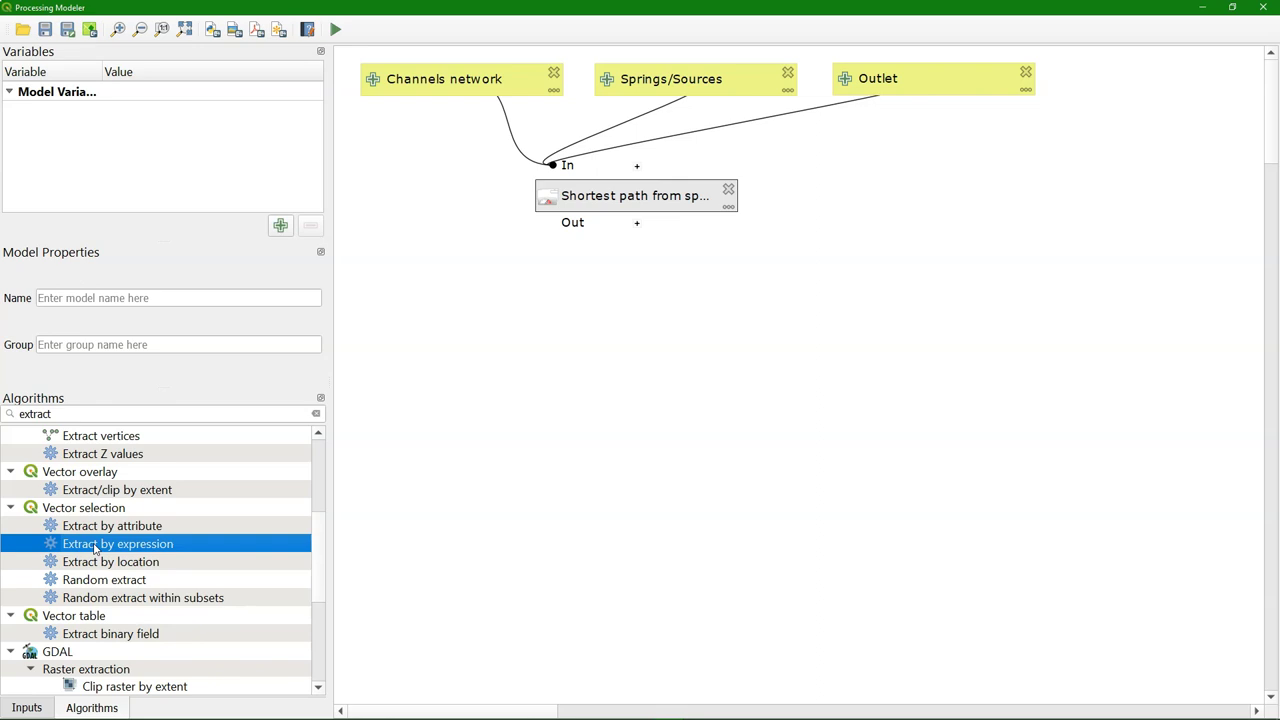
double_click(95, 546)
drag(544, 292, 620, 243)
key(BackSpace)
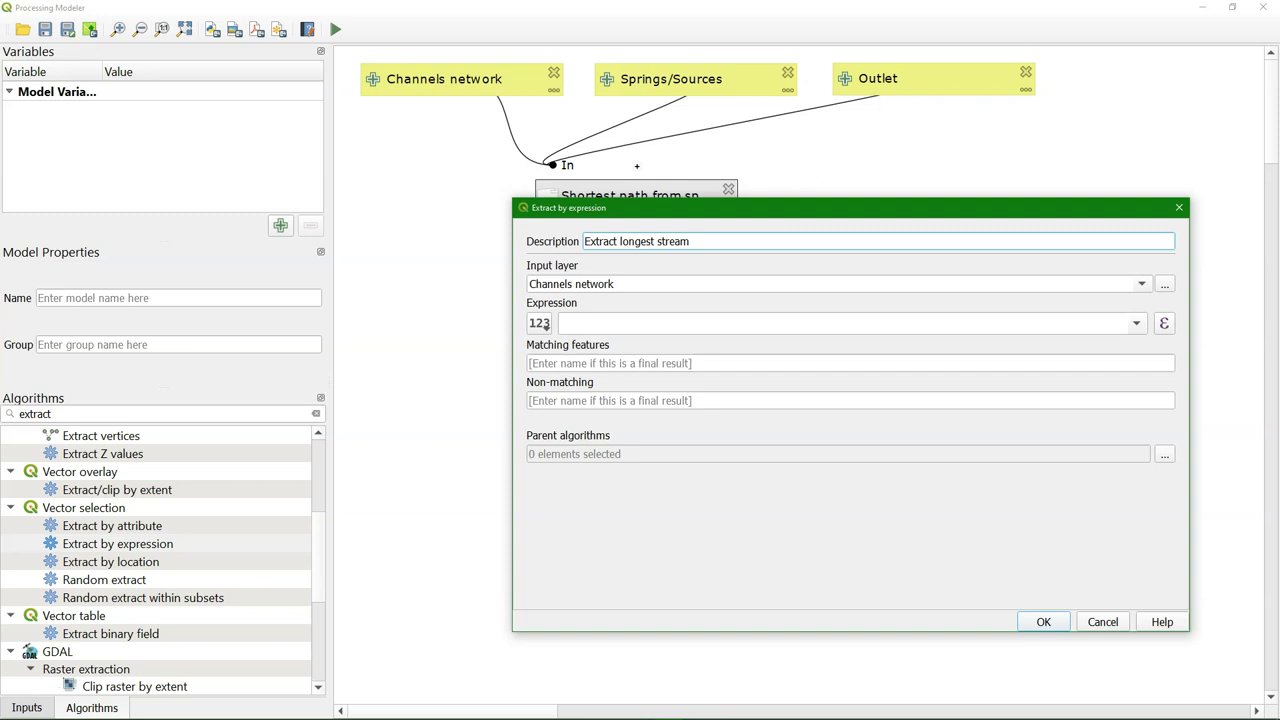
key(Escape)
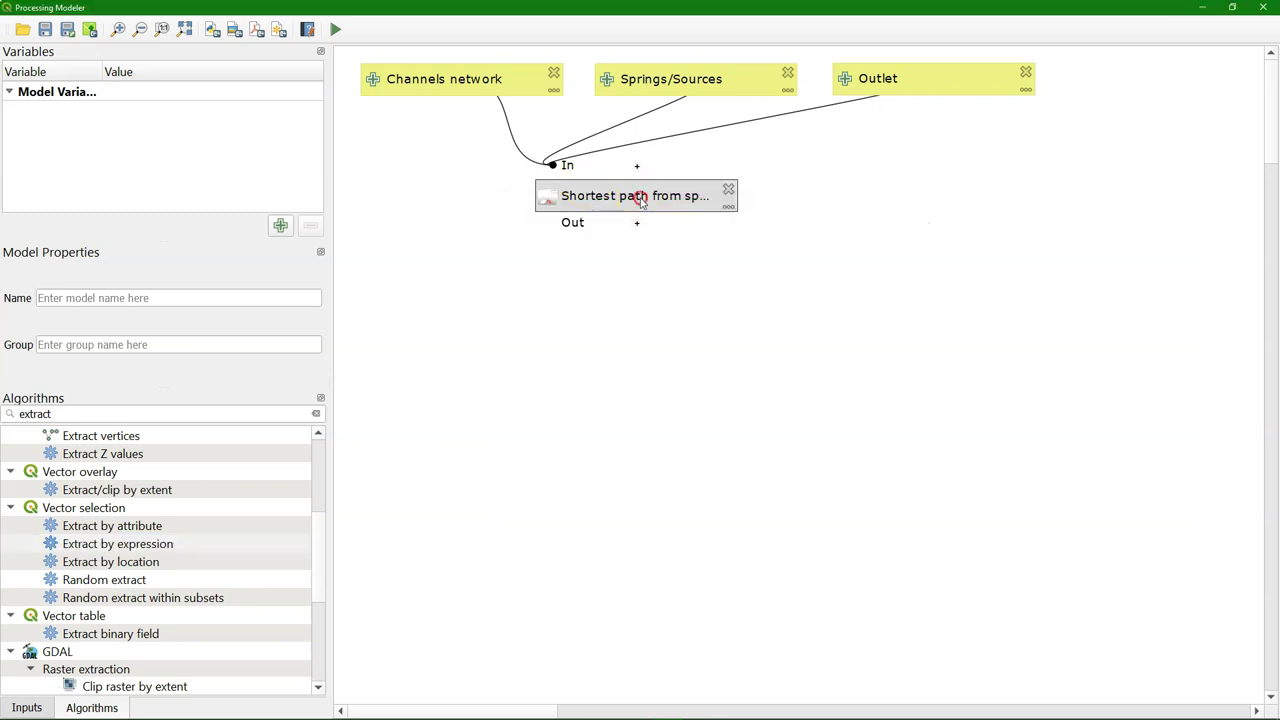
Step: Set the shortest path step's final output name to 'Shortest path'
right_click(640, 195)
key(Escape)
double_click(600, 195)
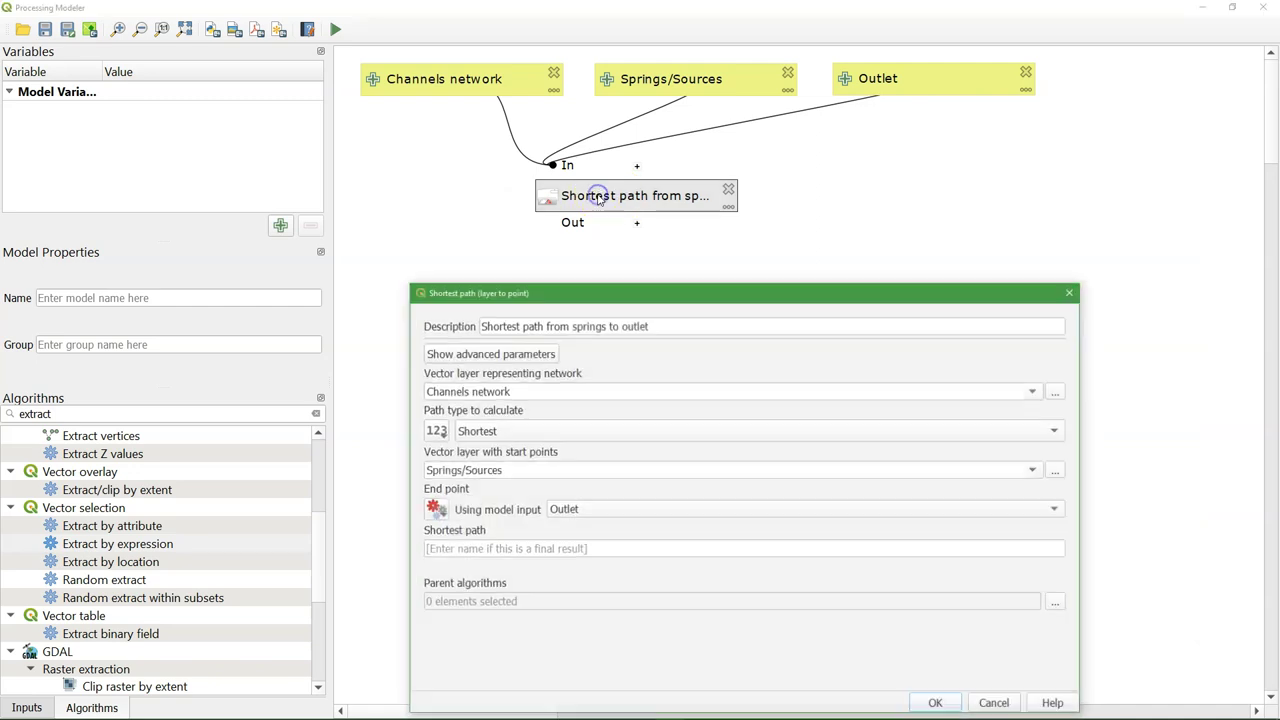
click(503, 550)
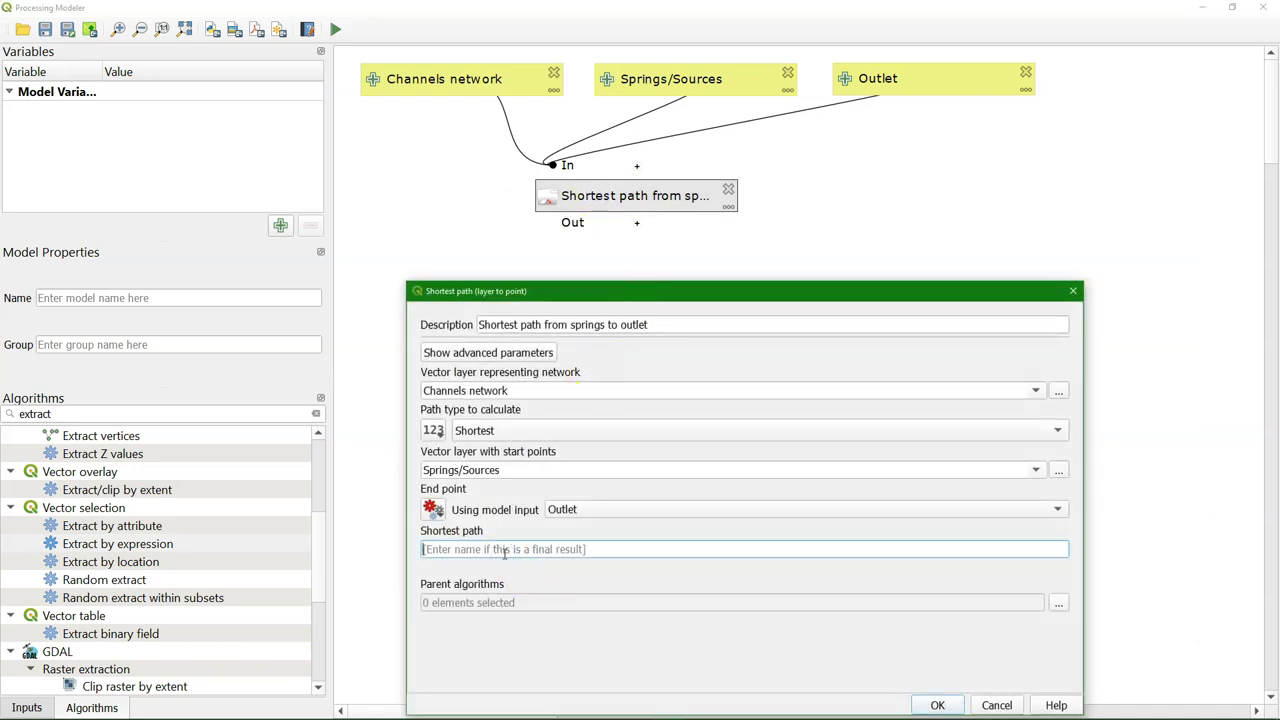
text(Shortest path)
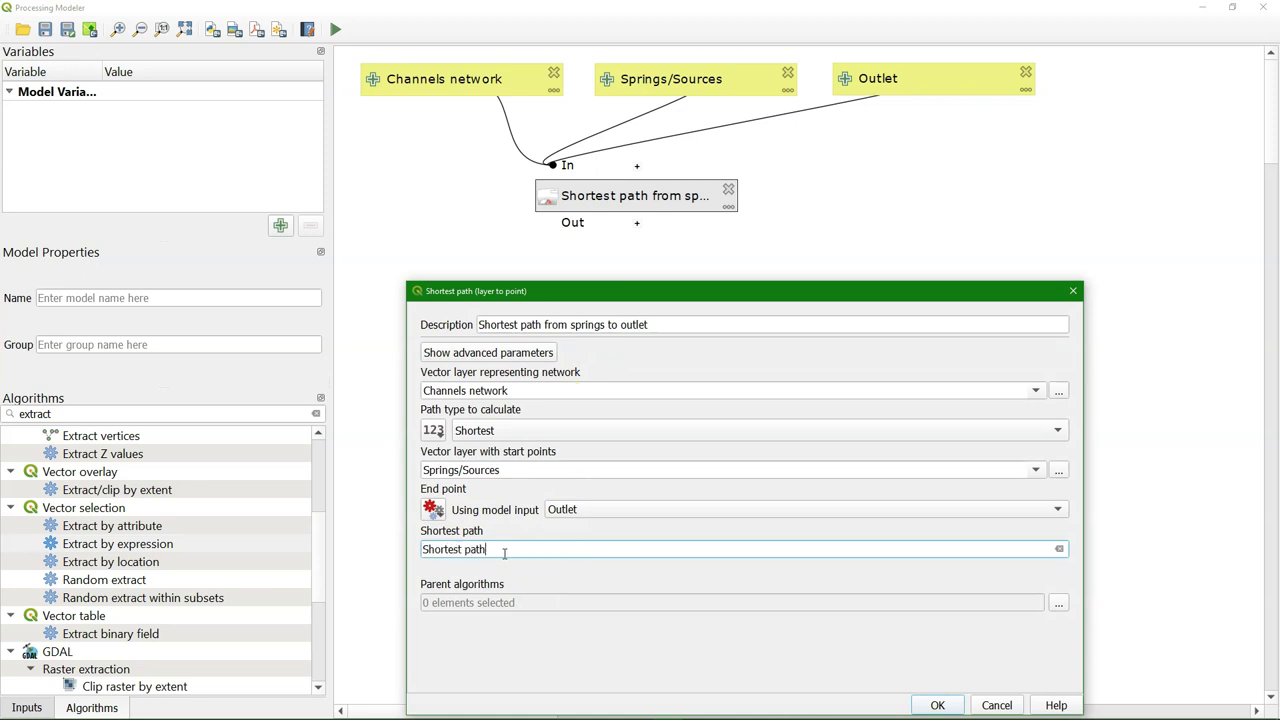
click(937, 705)
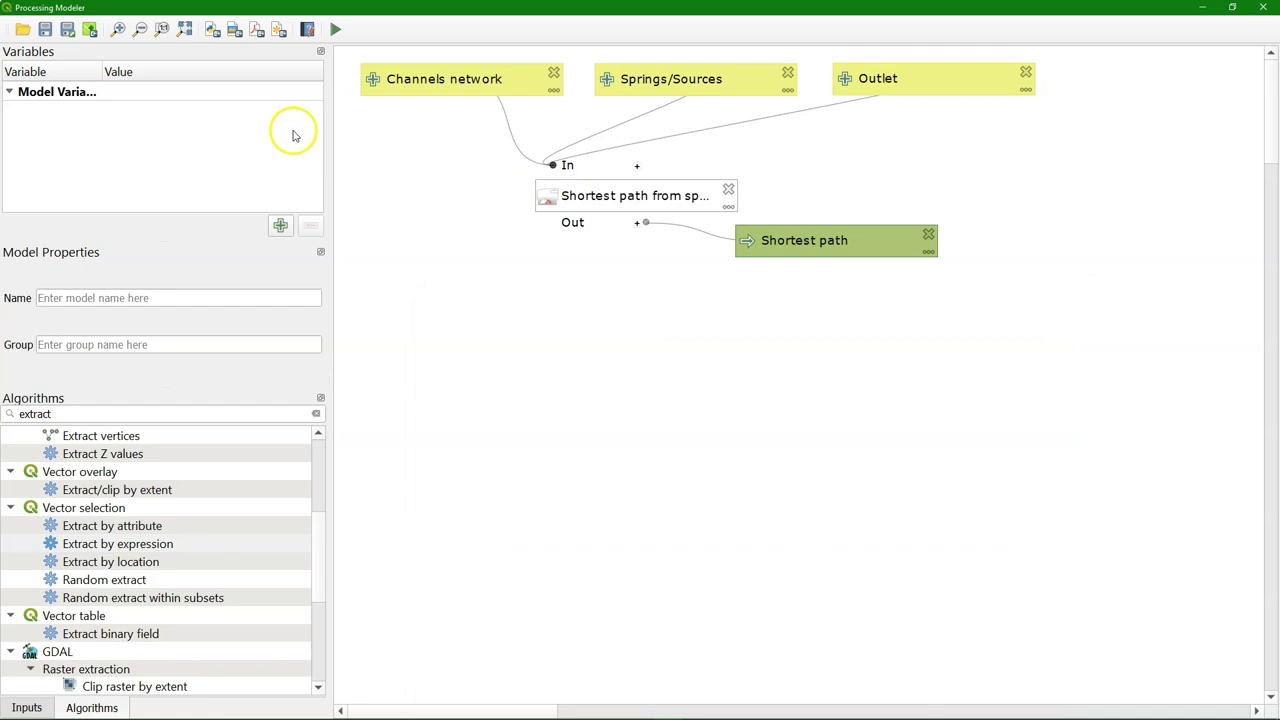
Step: Name the model 'Longest stream in channels network' in group Hydrology
click(89, 297)
text(L)
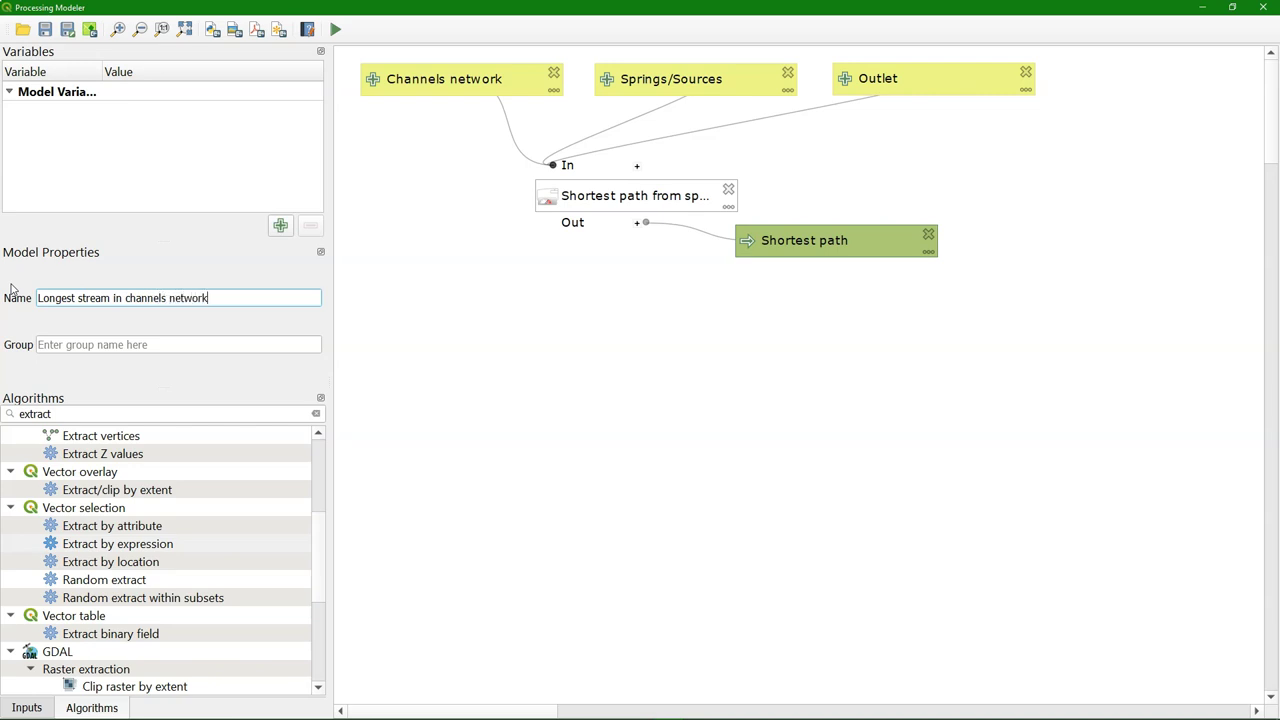
click(50, 343)
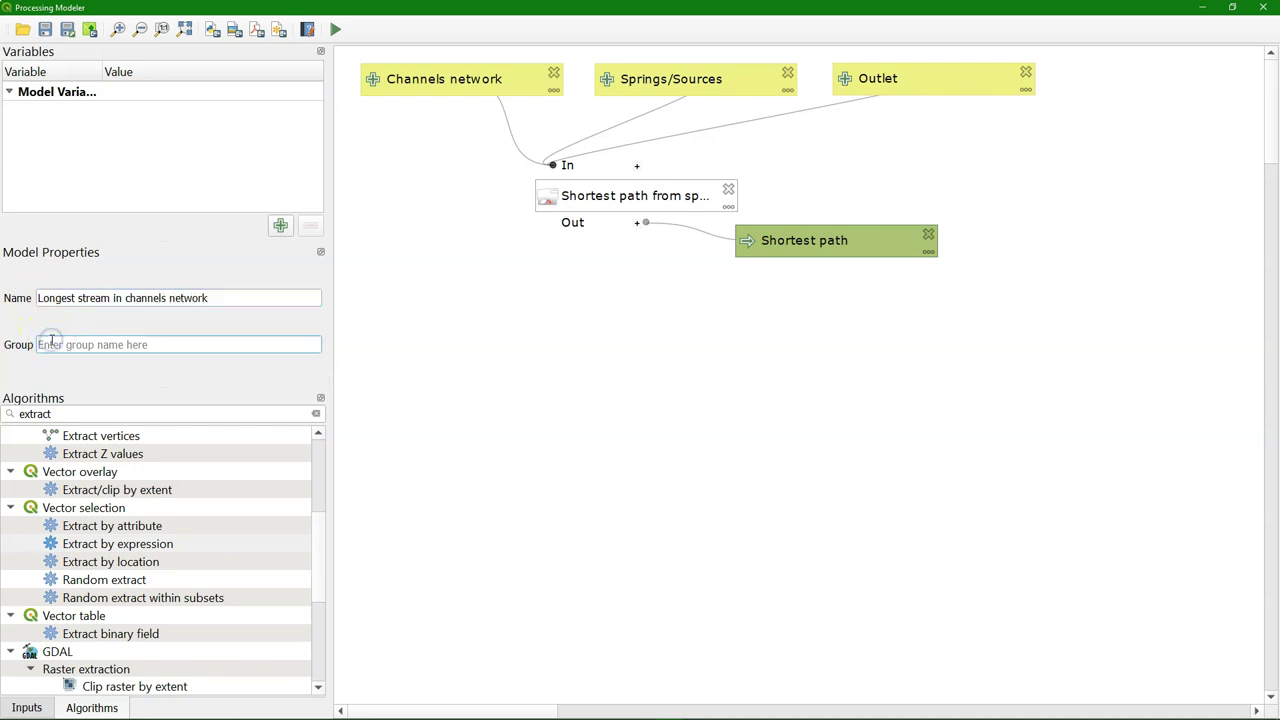
text(H)
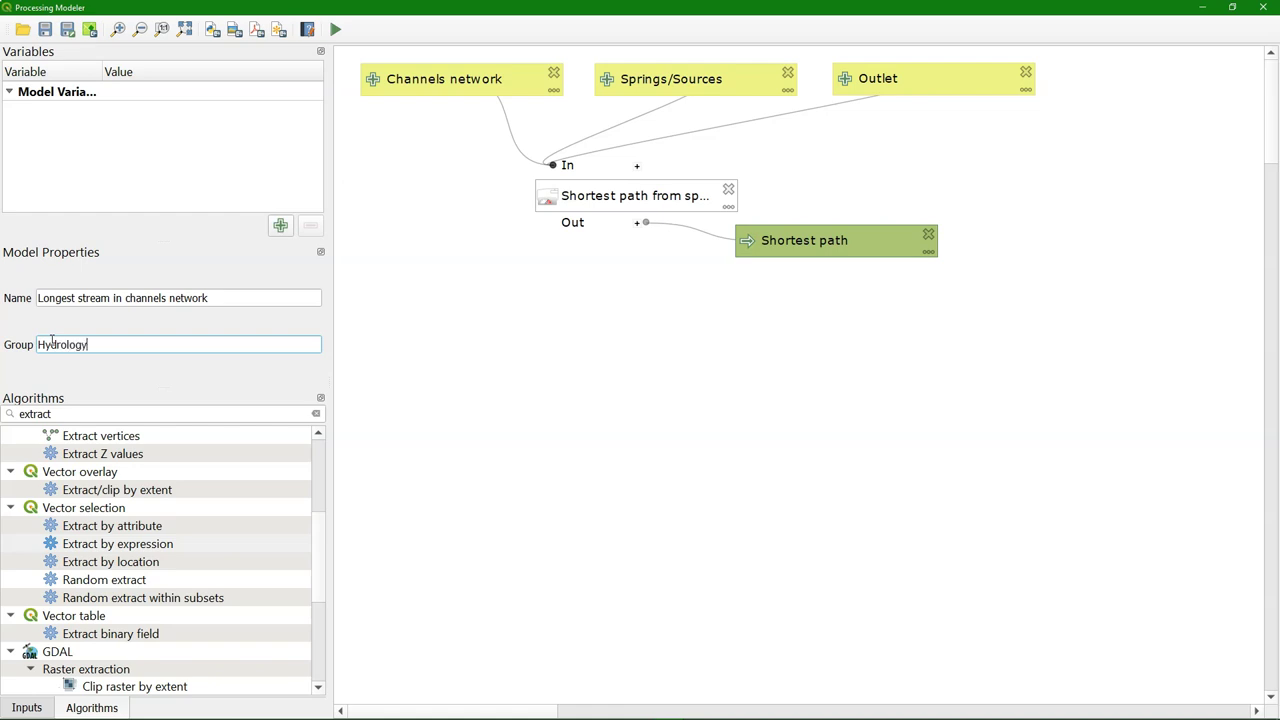
text(ydrology)
Step: Save the model as longest_stream and close the Processing Modeler
click(68, 30)
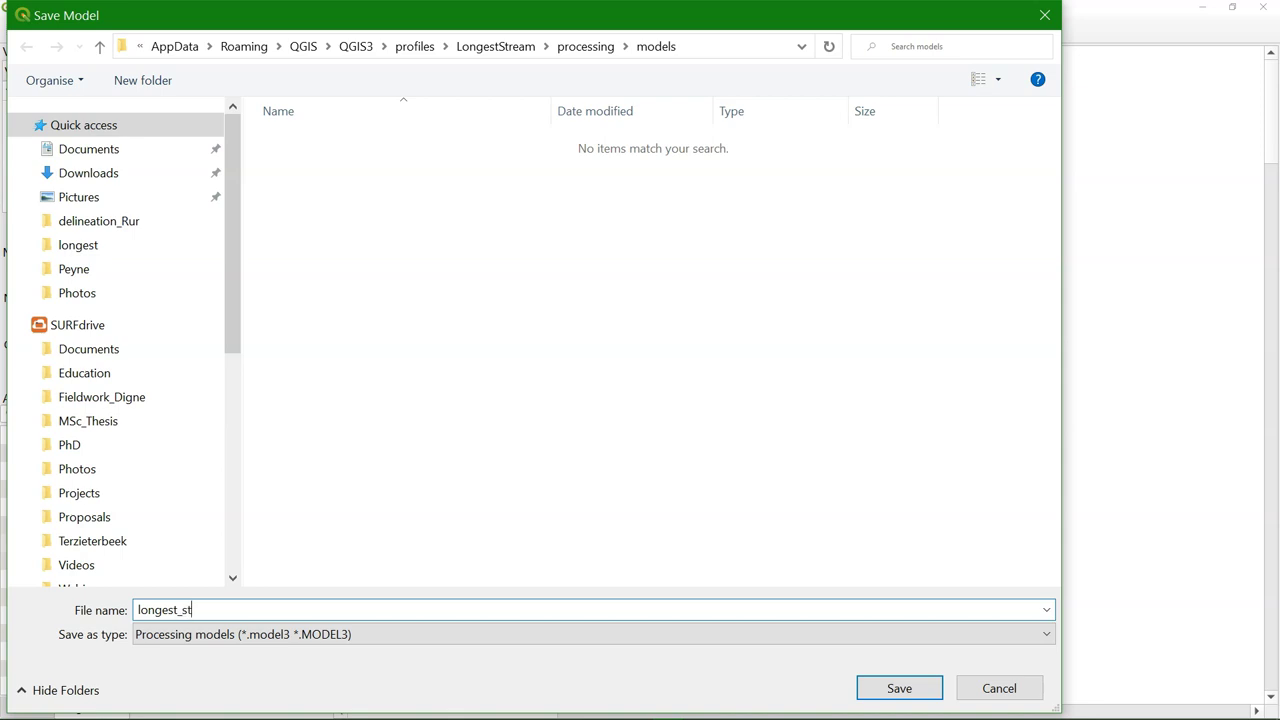
click(899, 689)
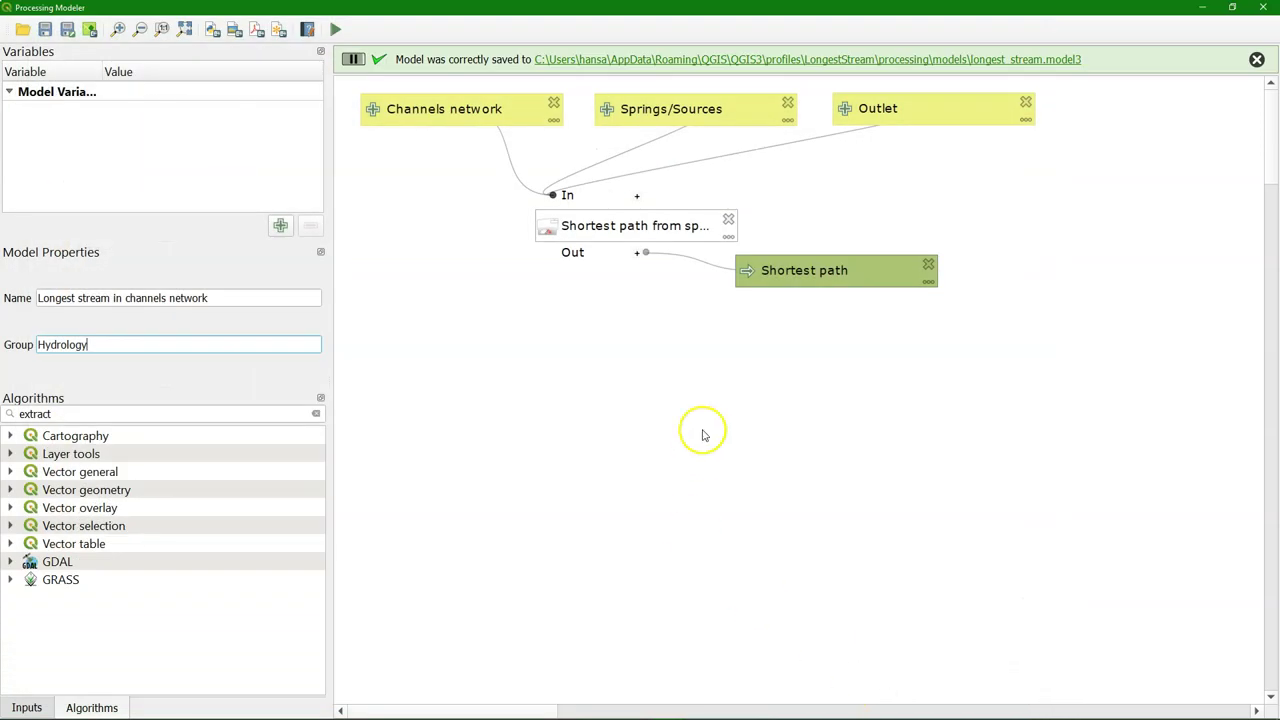
click(1267, 8)
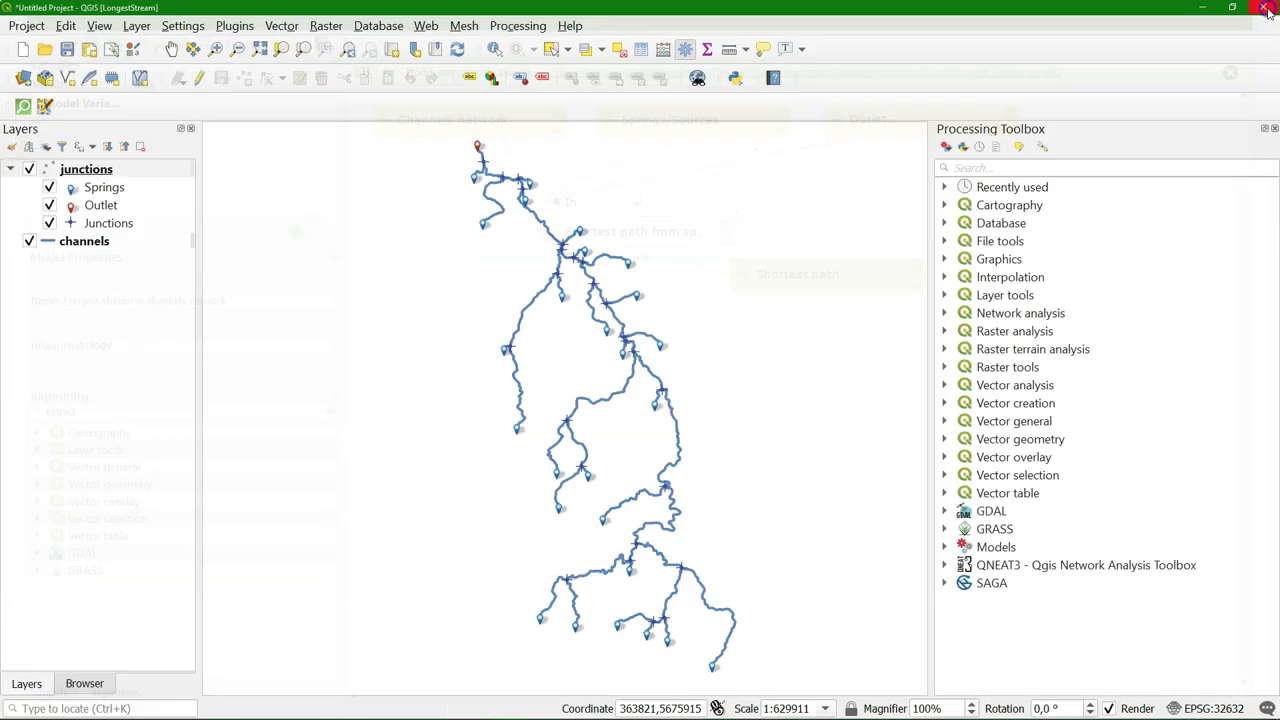
Step: Open the Longest stream in channels network model from Models > Hydrology
click(944, 547)
click(964, 564)
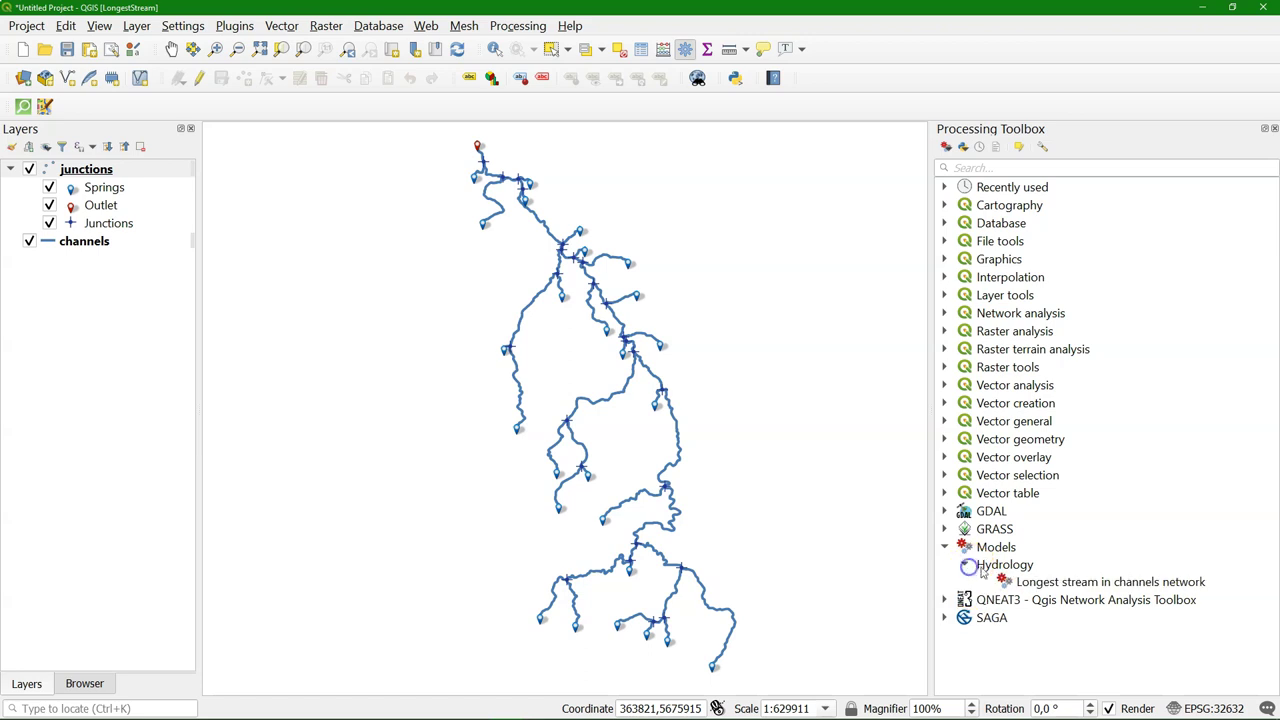
click(1068, 582)
double_click(1106, 582)
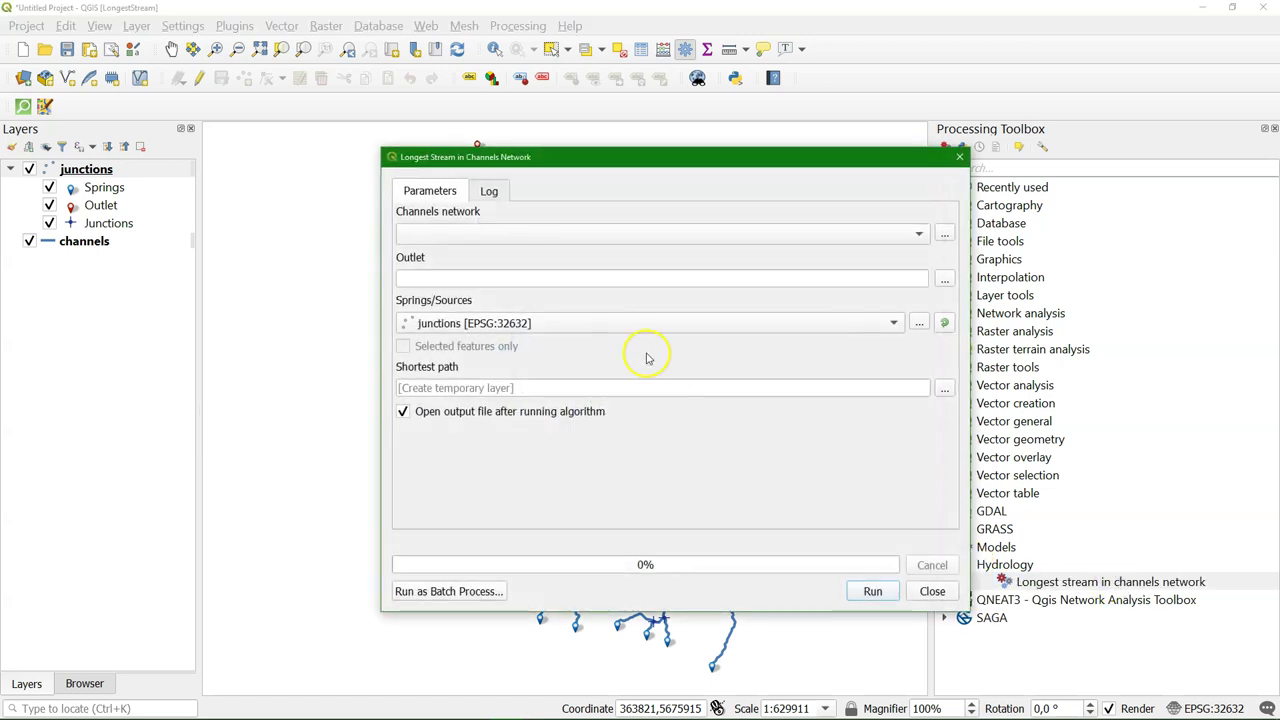
Step: Choose channels as the network and pick the outlet at the red map marker
click(514, 236)
click(500, 240)
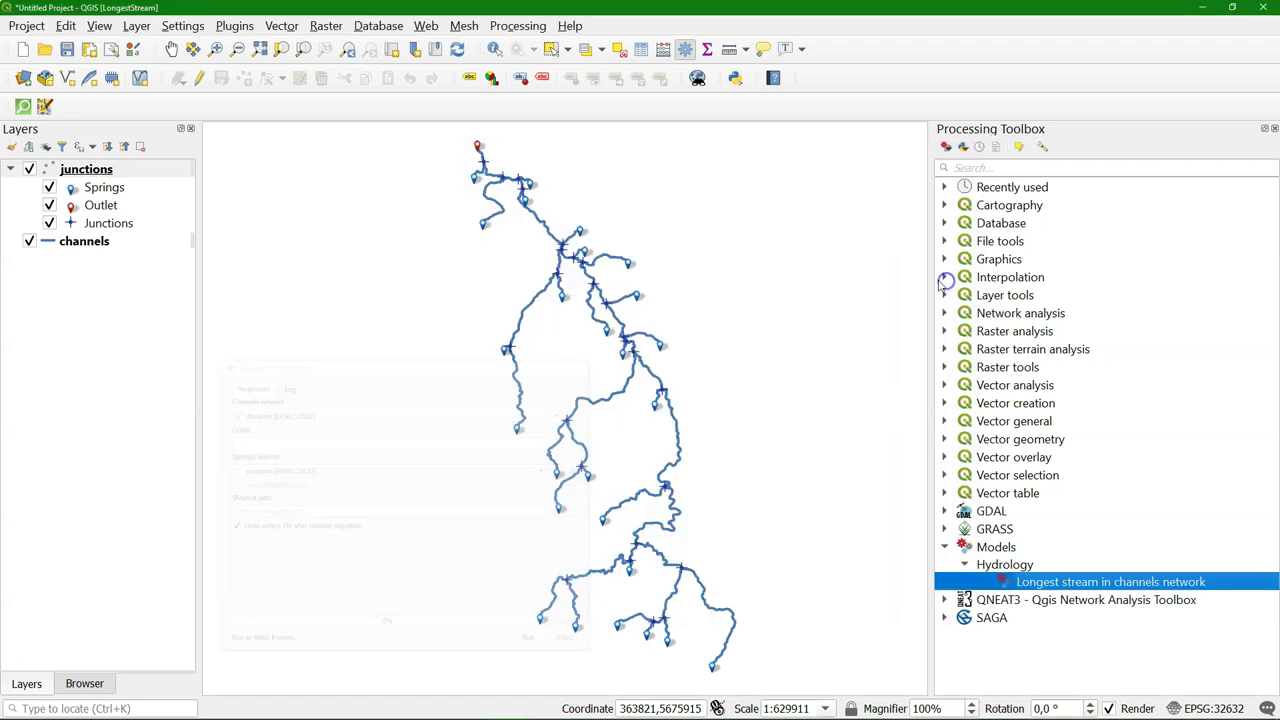
click(944, 280)
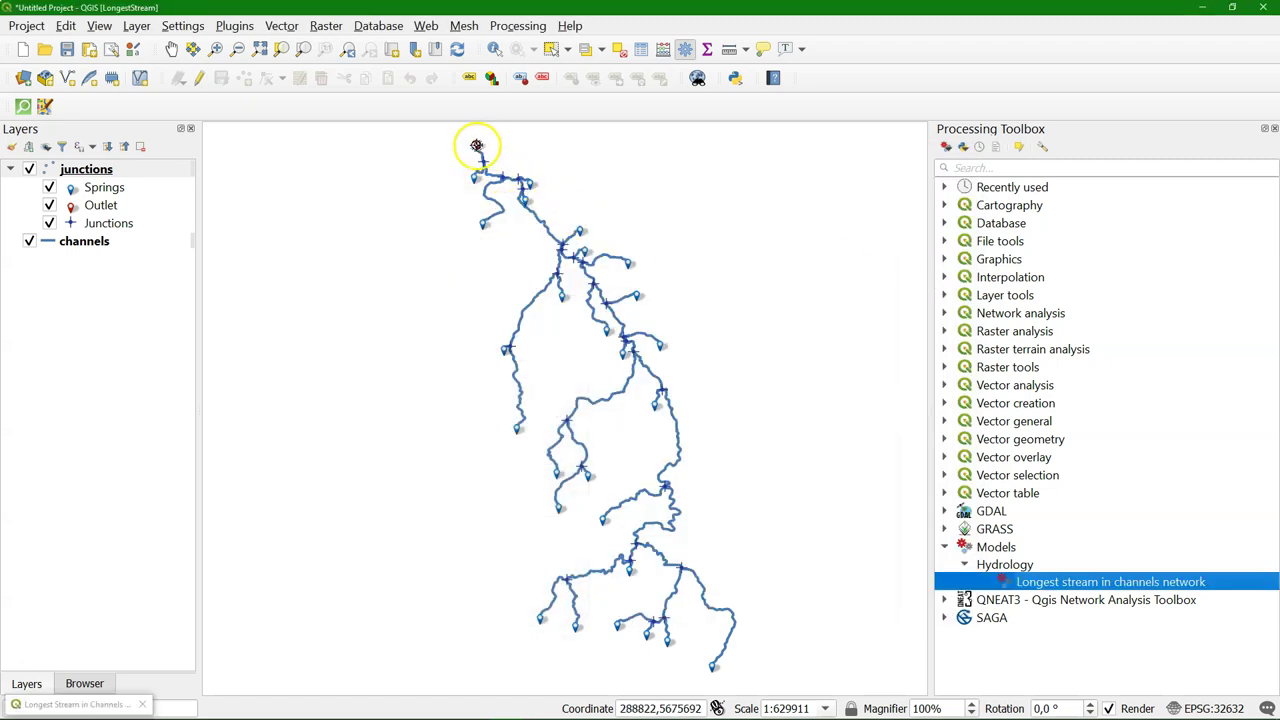
click(478, 146)
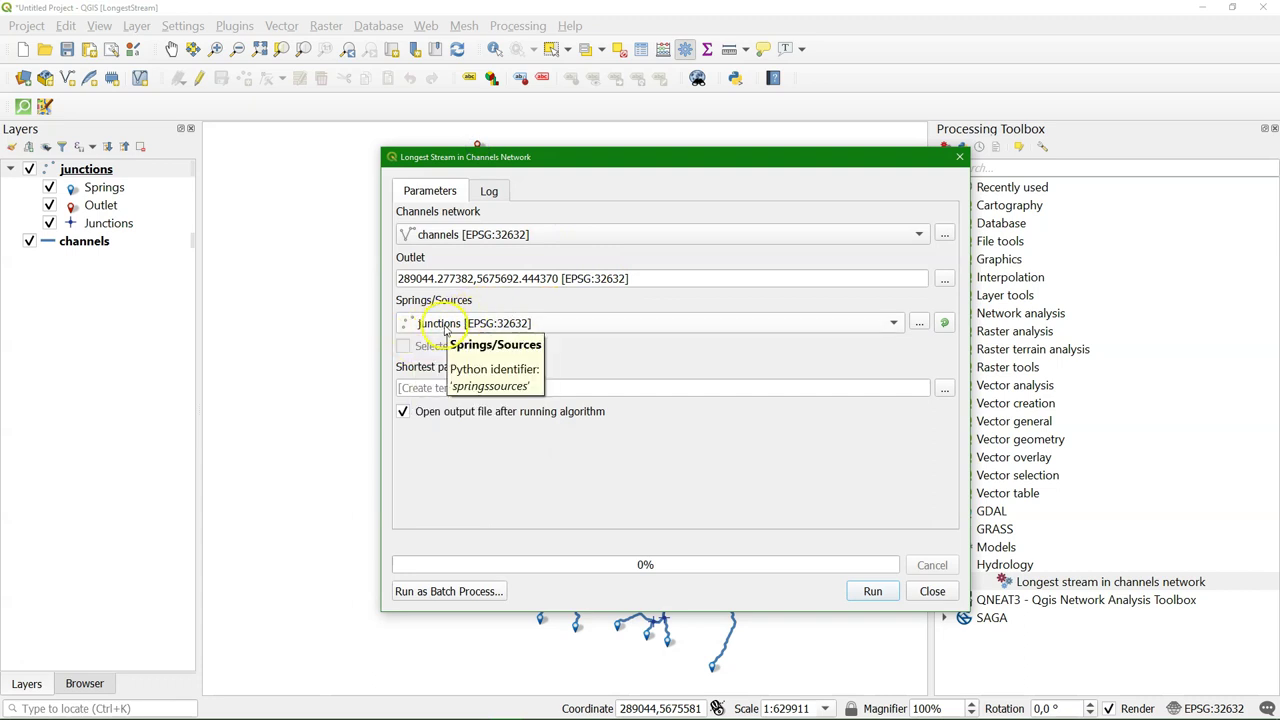
right_click(74, 170)
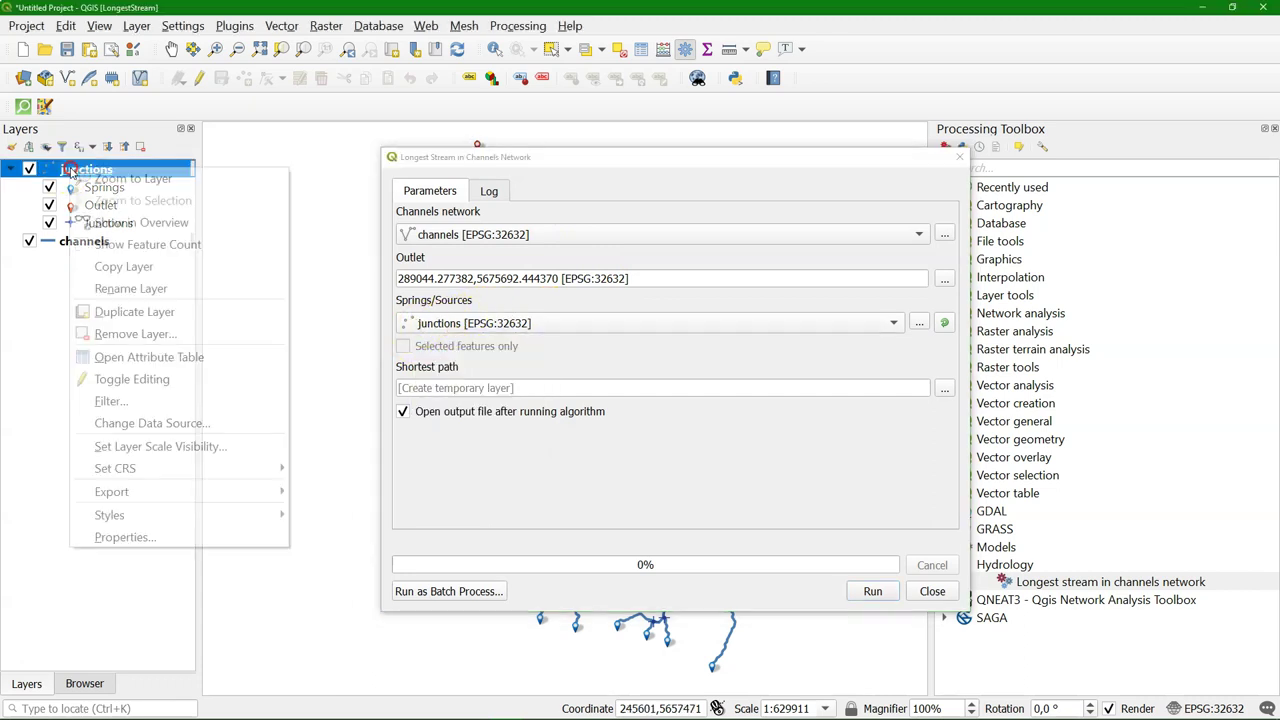
Step: Open the junctions attribute table and build the expression "TYPE" = 'Spring'
click(145, 357)
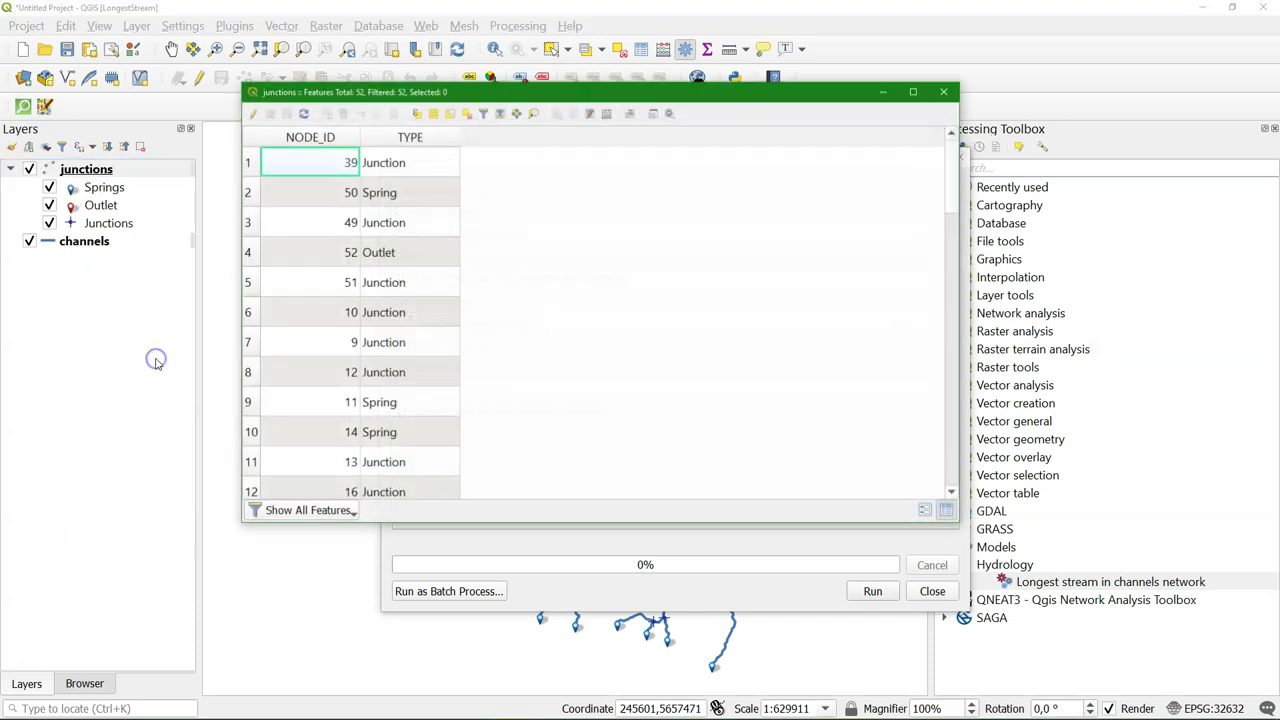
click(416, 113)
scroll(809, 345, down, 2)
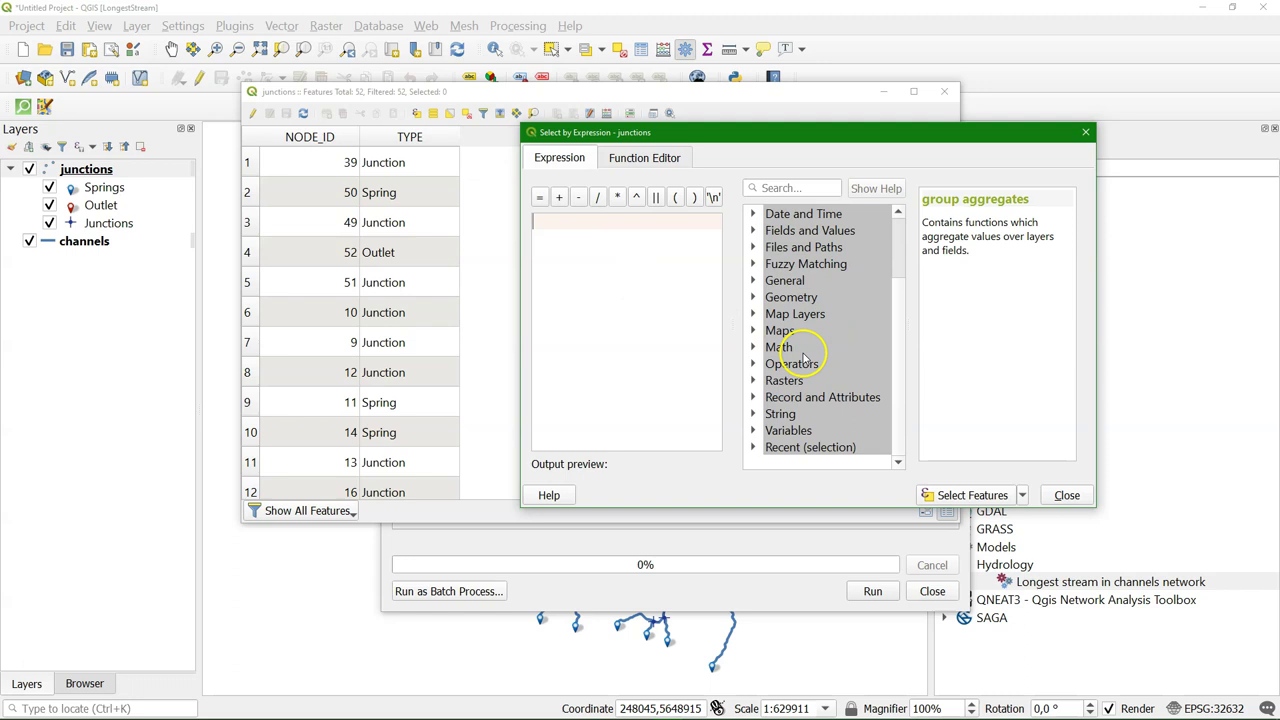
scroll(790, 330, up, 2)
click(757, 316)
double_click(819, 366)
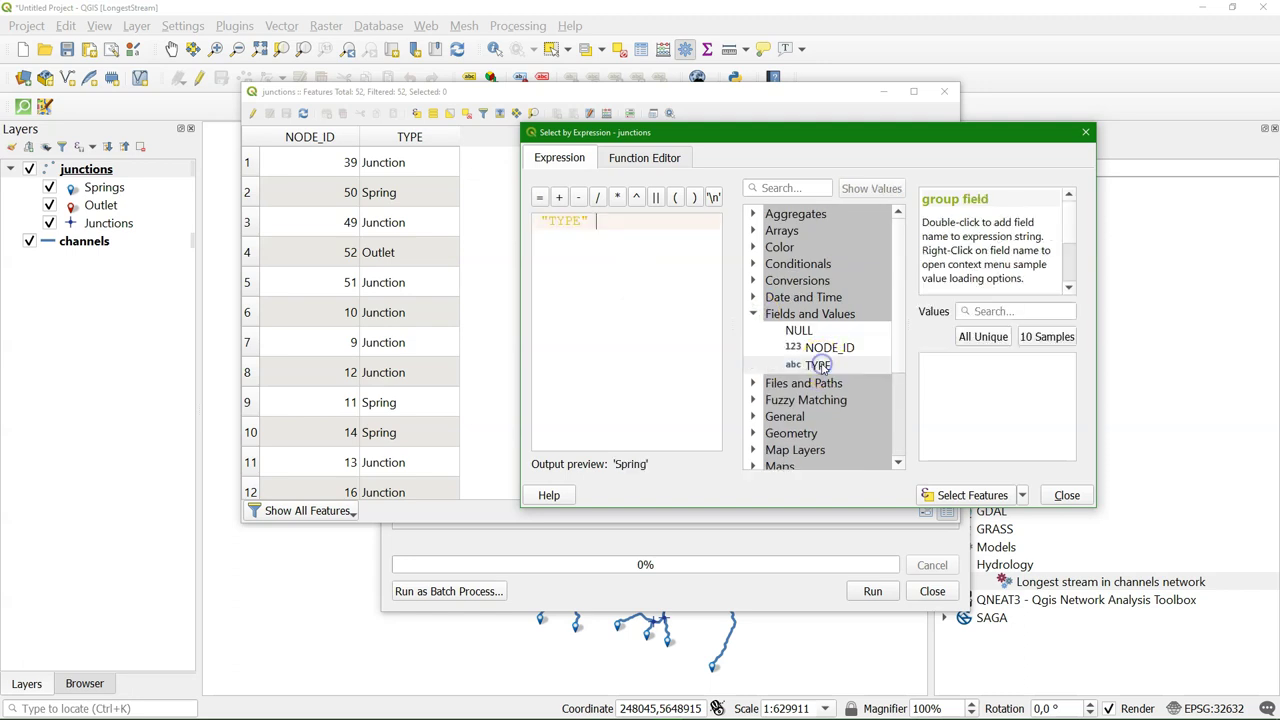
click(980, 340)
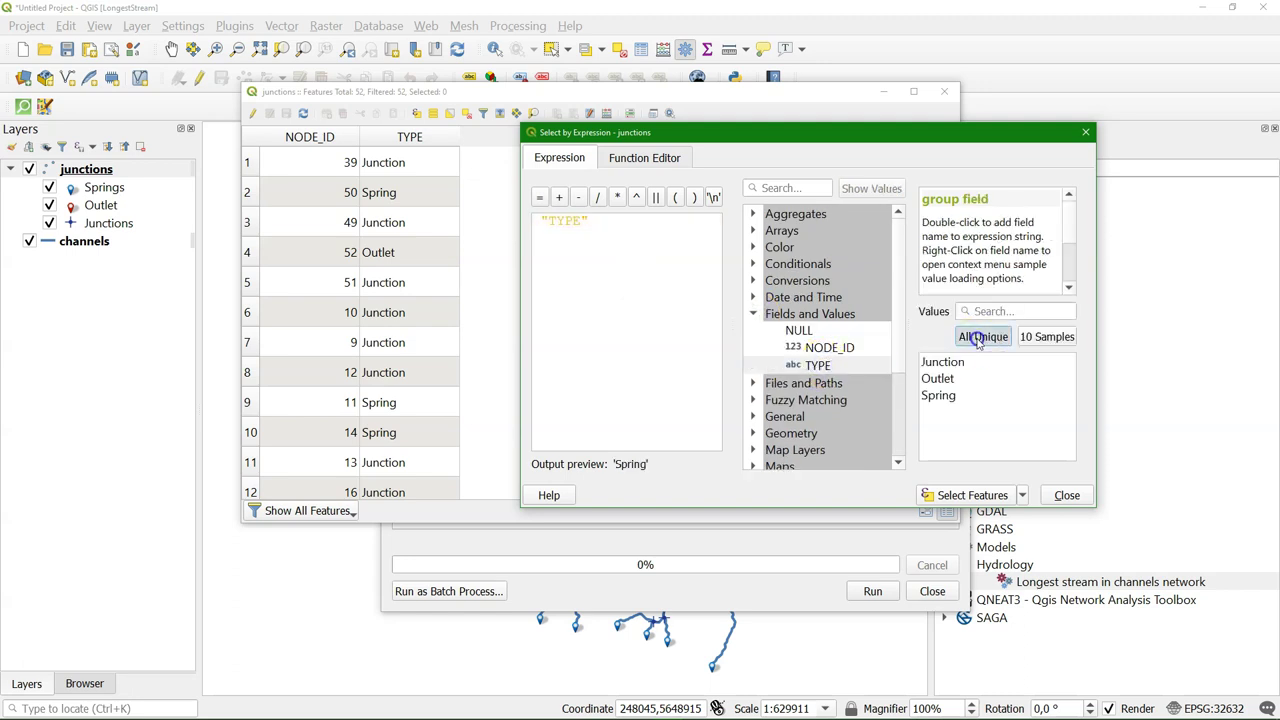
click(540, 199)
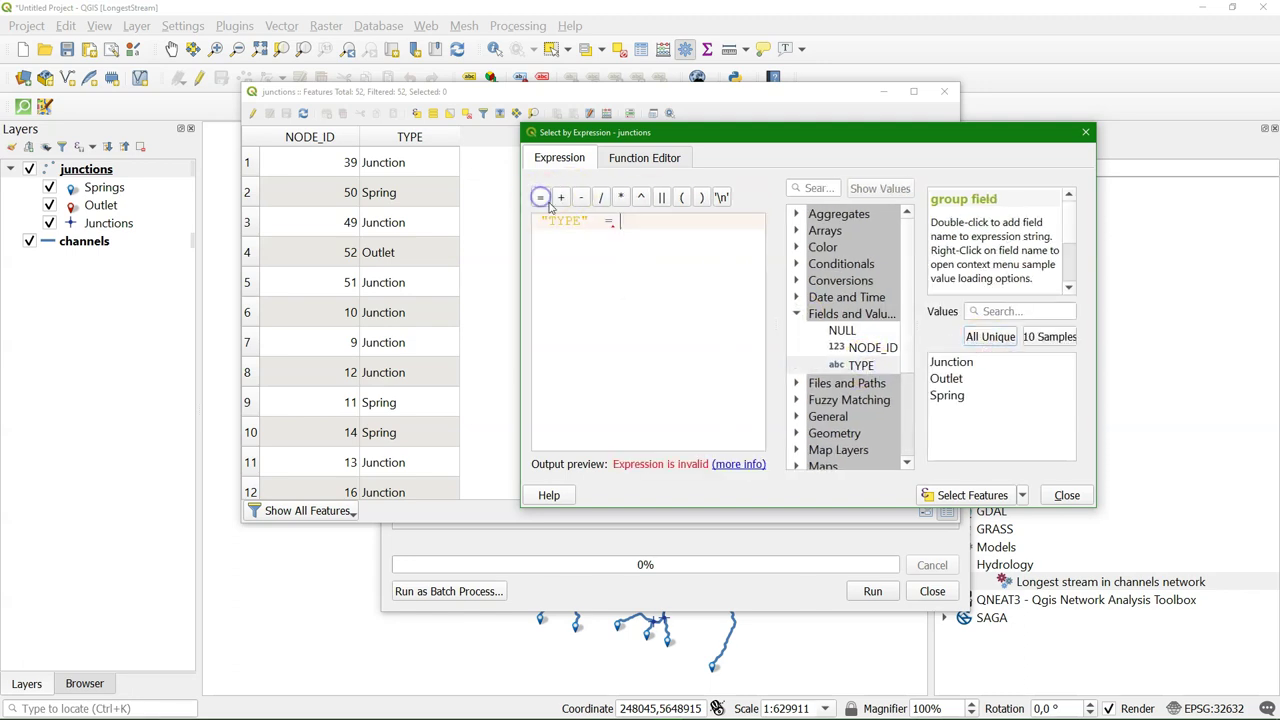
double_click(950, 396)
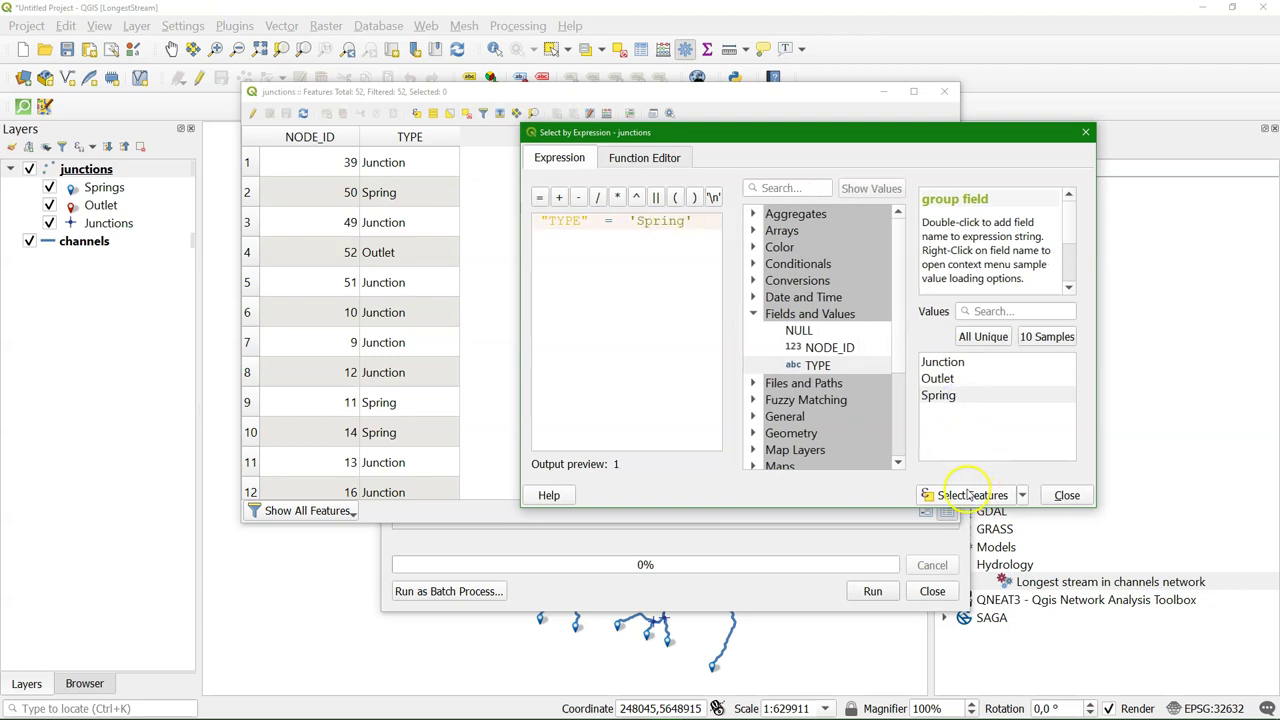
Step: Select the 26 matching Spring features and return to the model dialog
click(957, 495)
click(1067, 495)
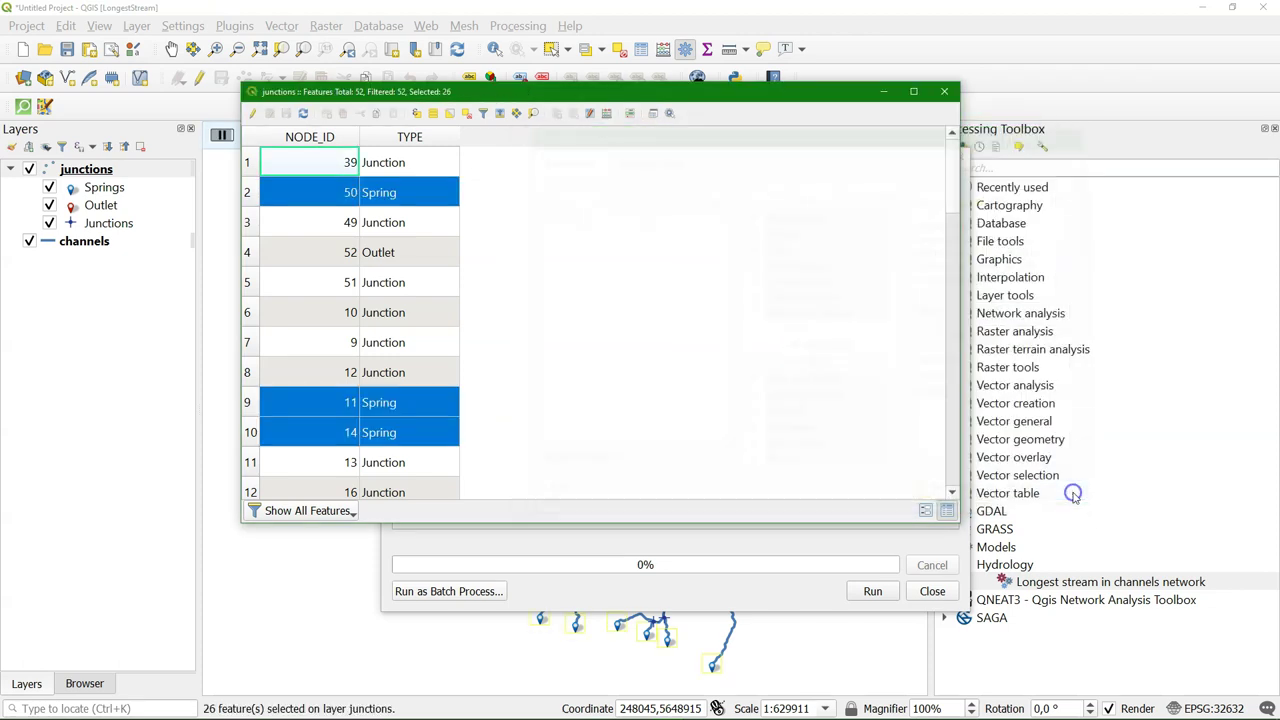
click(882, 92)
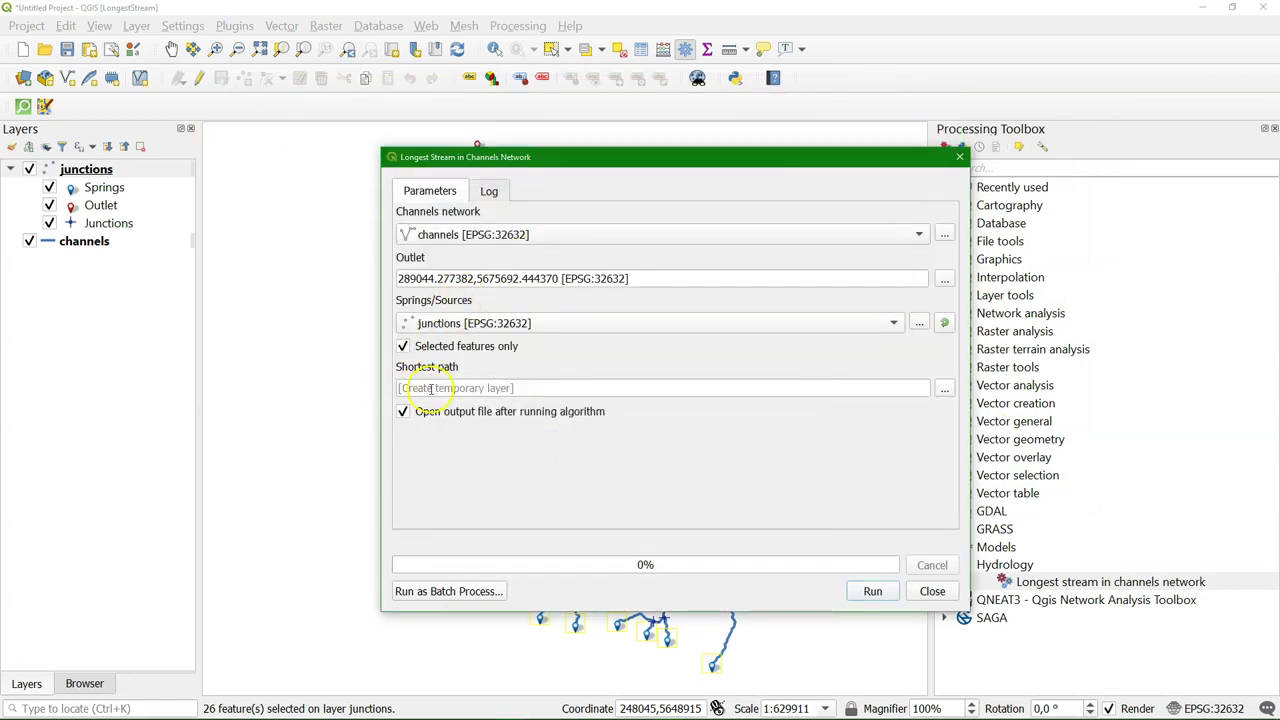
Step: Run the model on the selected springs and open the Shortest path attribute table
click(869, 591)
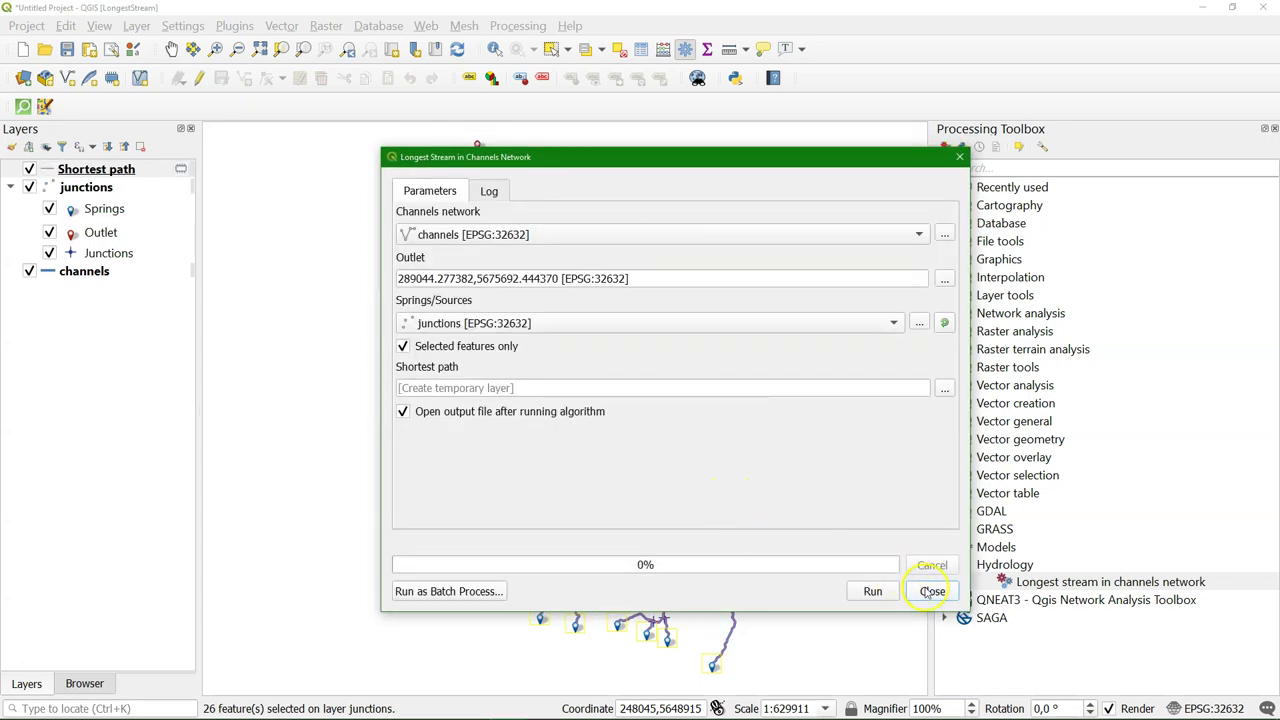
click(930, 591)
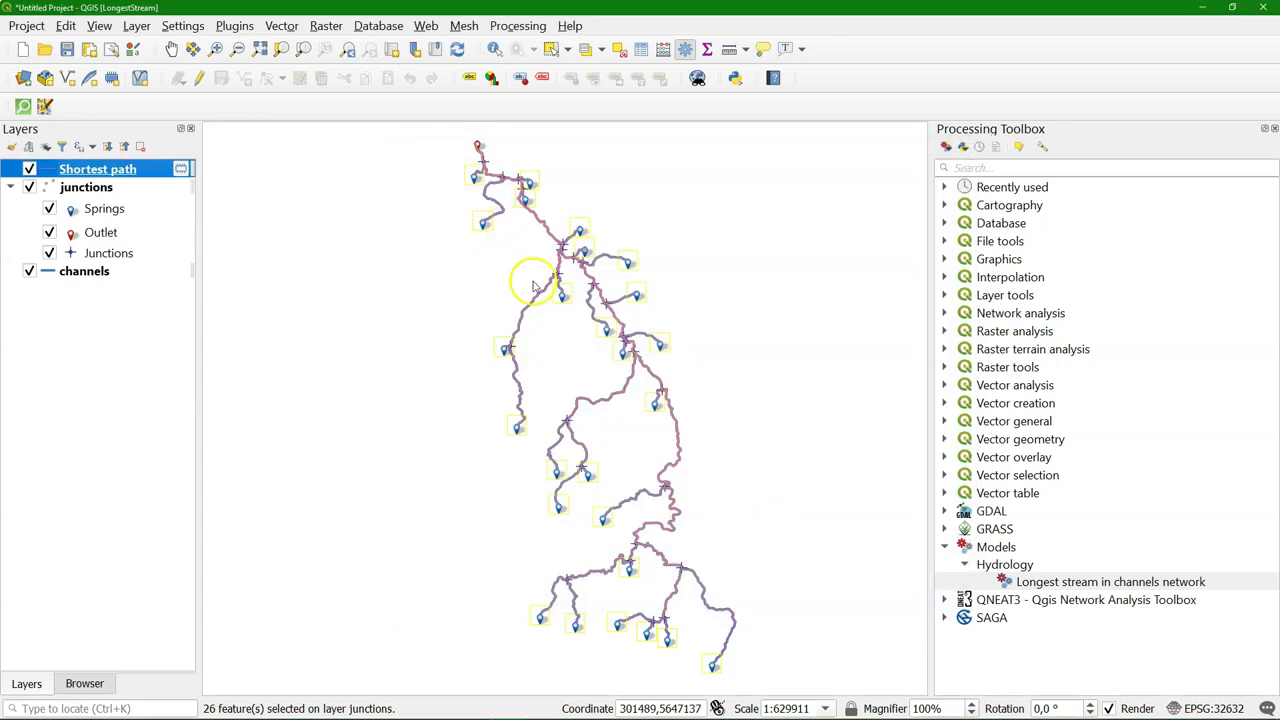
right_click(105, 171)
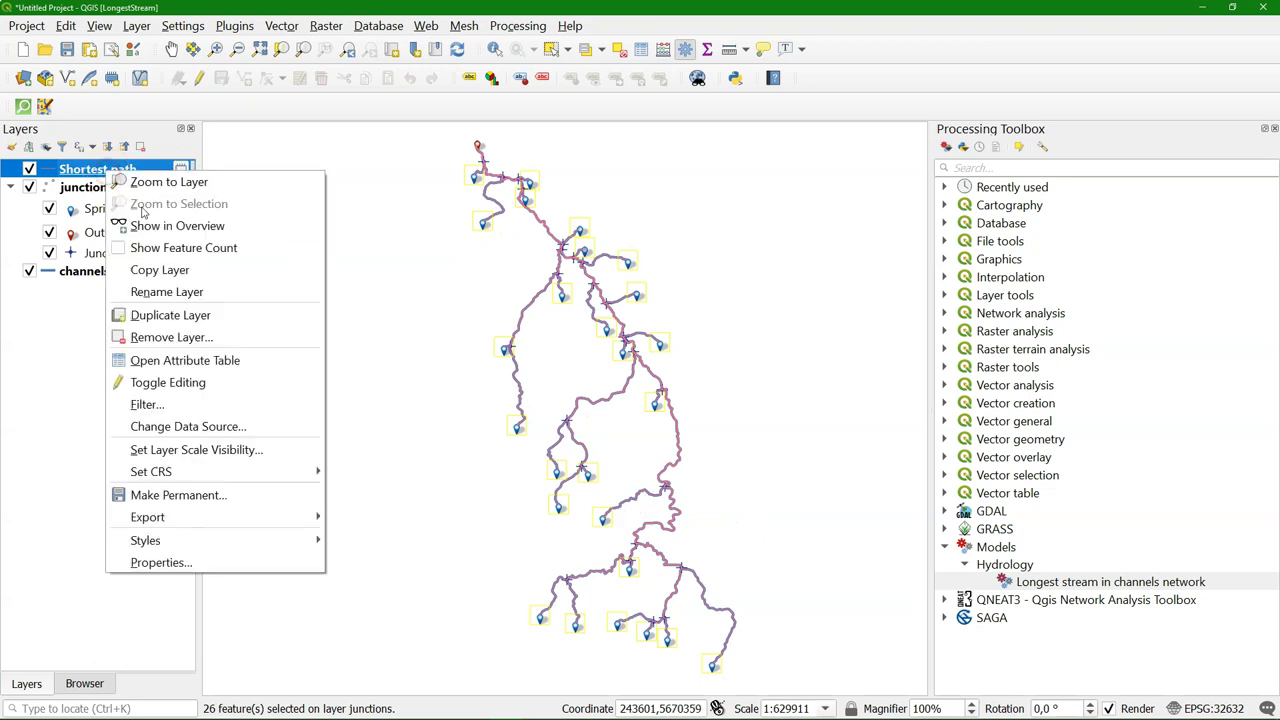
click(203, 360)
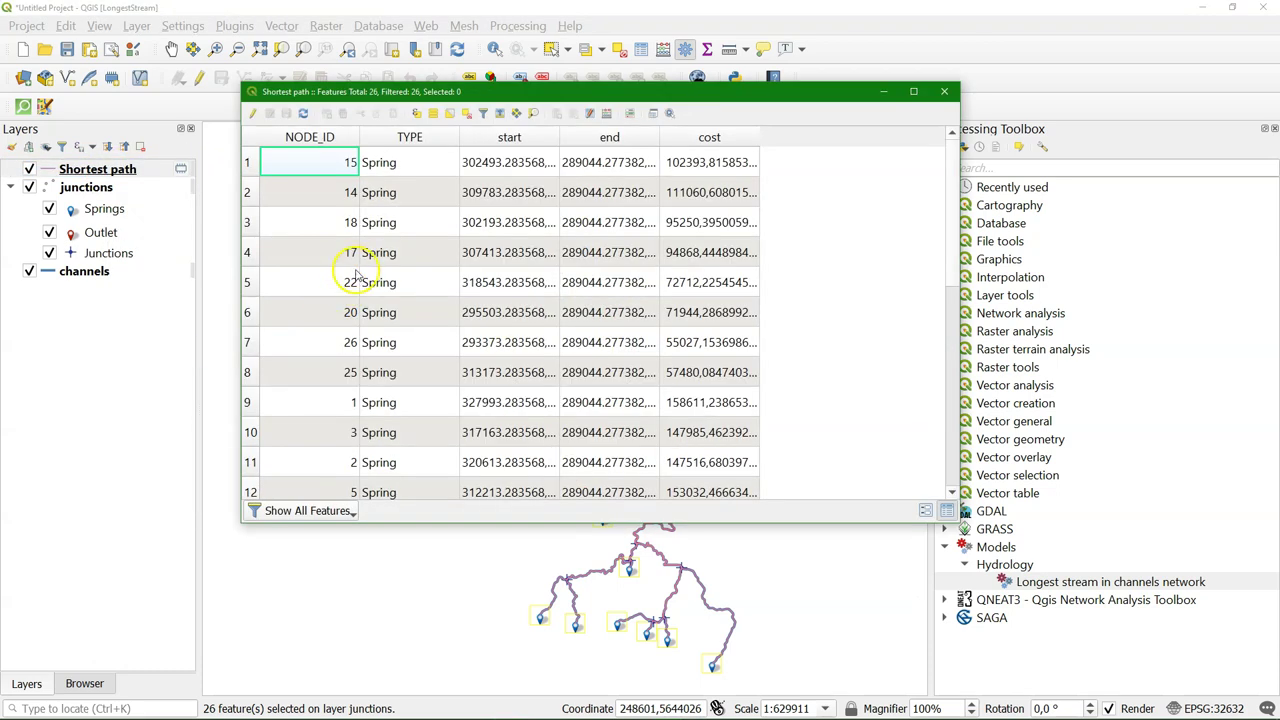
Step: Sort the paths by cost descending, inspect the costliest route, then close the table
click(714, 138)
click(715, 139)
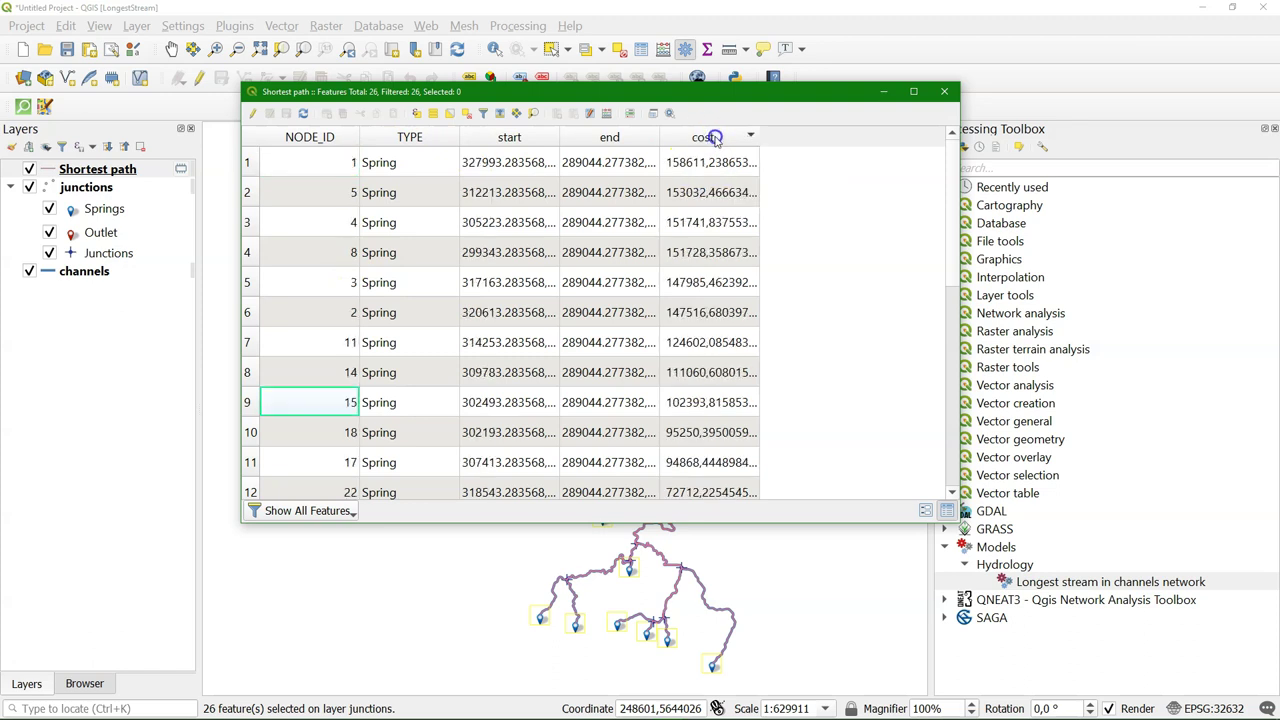
click(250, 162)
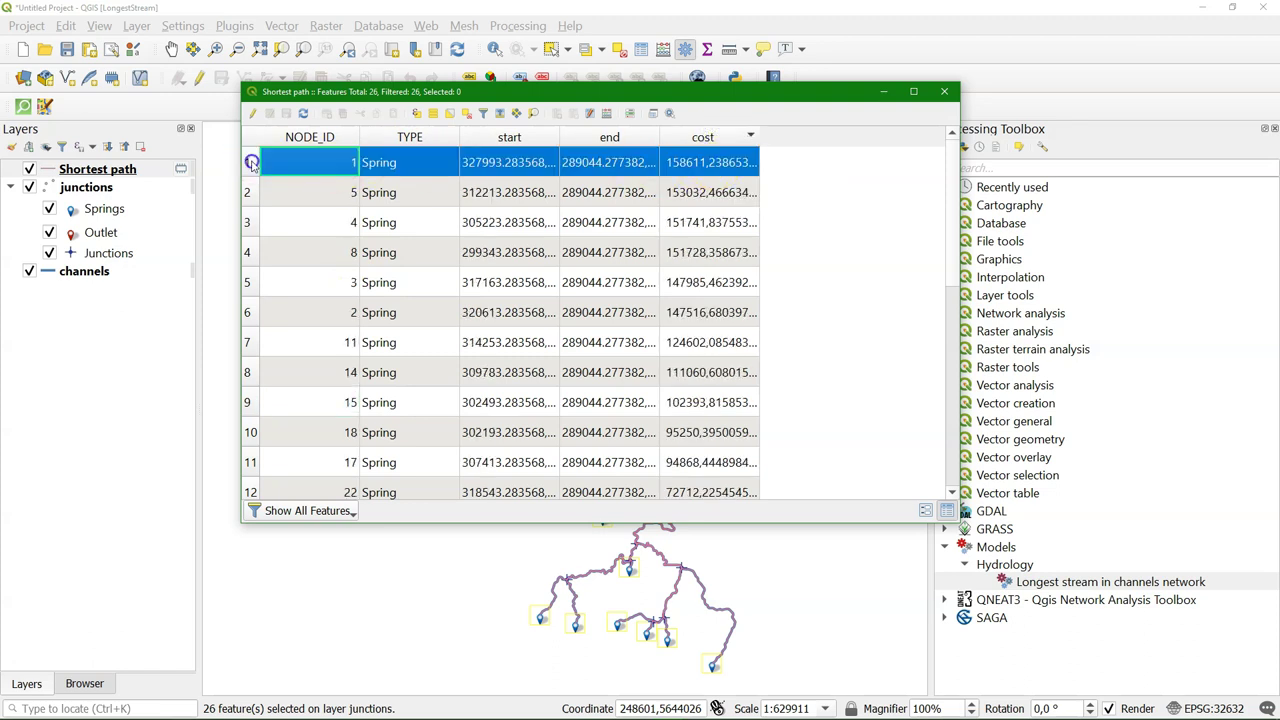
drag(330, 92, 424, 111)
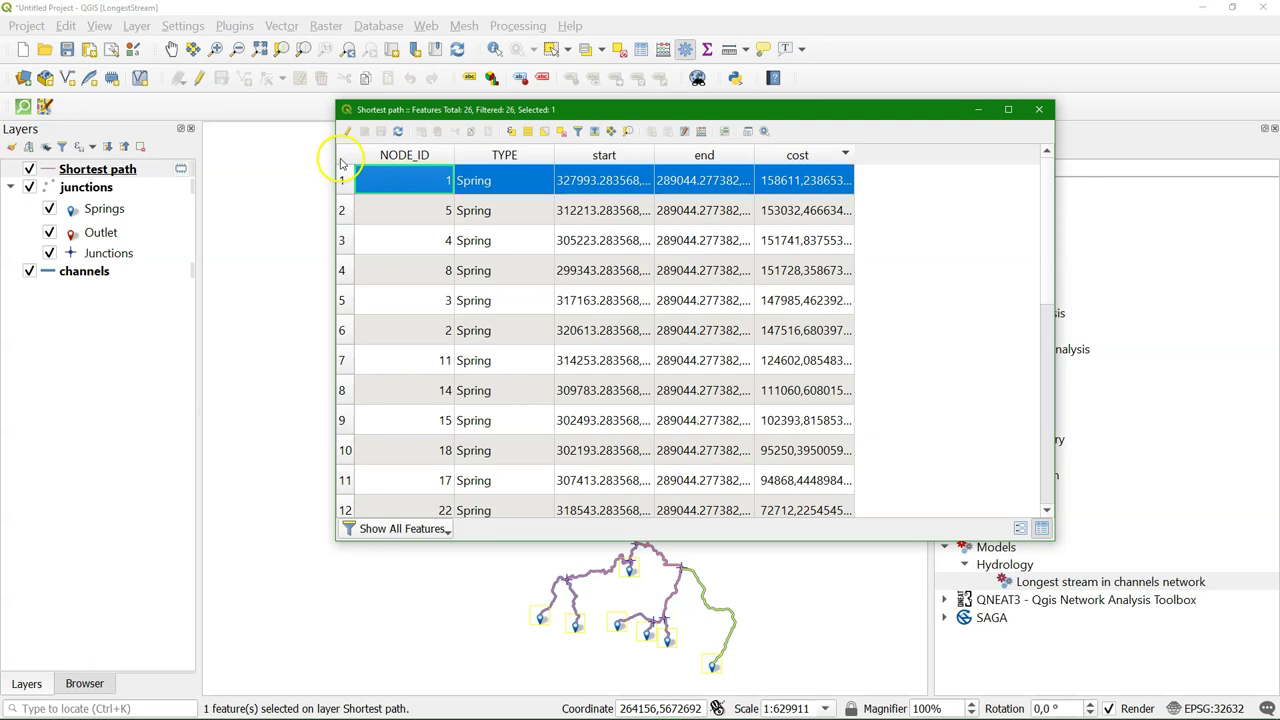
click(561, 131)
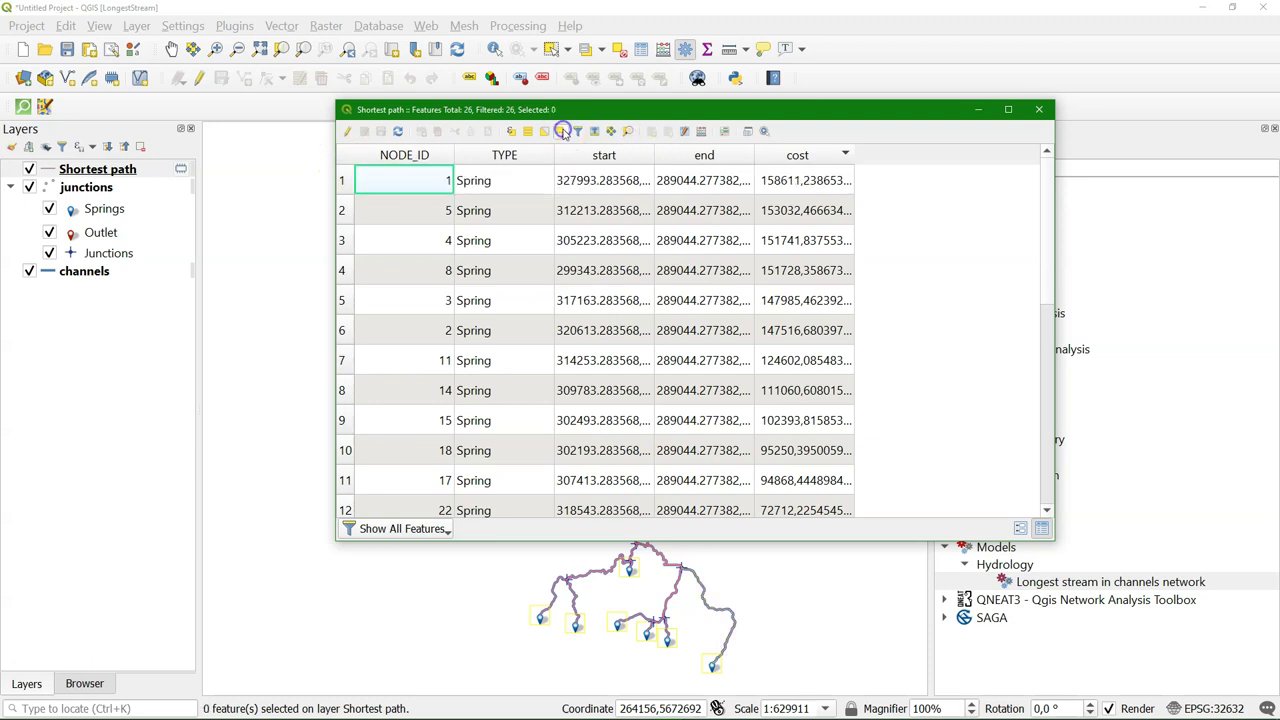
click(1043, 111)
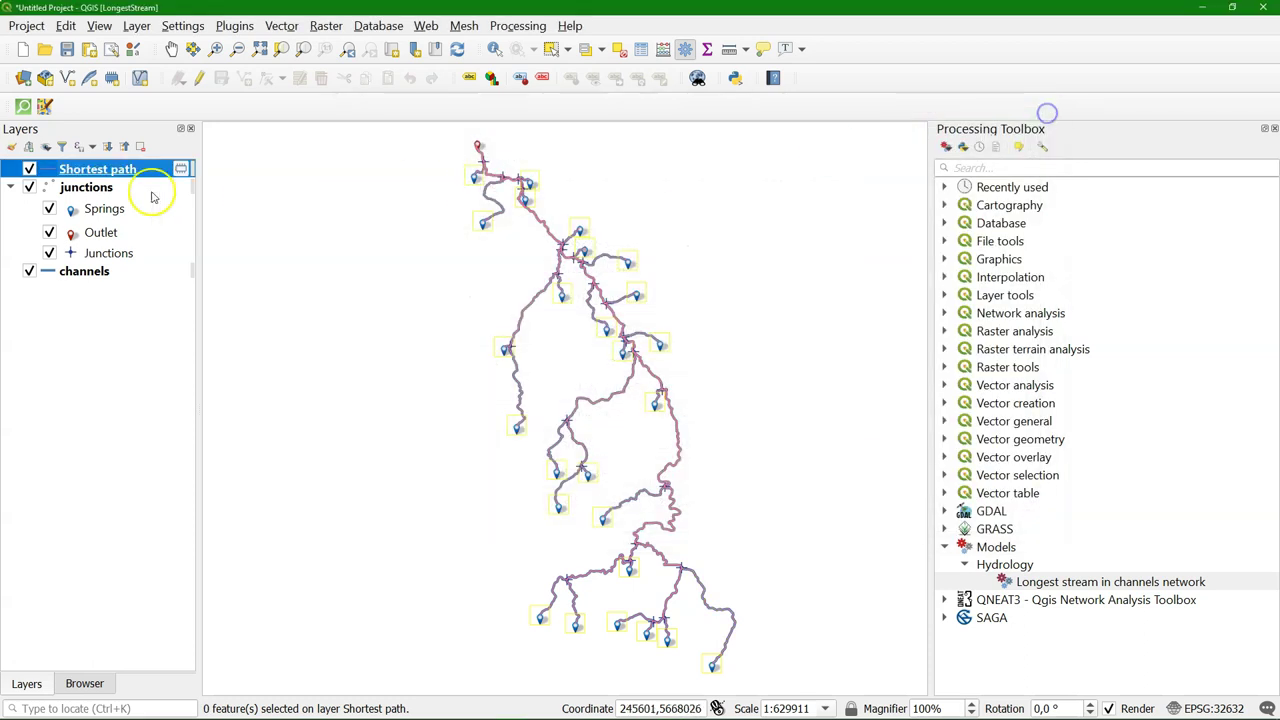
Step: Remove the Shortest path layer and reopen the Longest stream in channels network model for editing
right_click(97, 172)
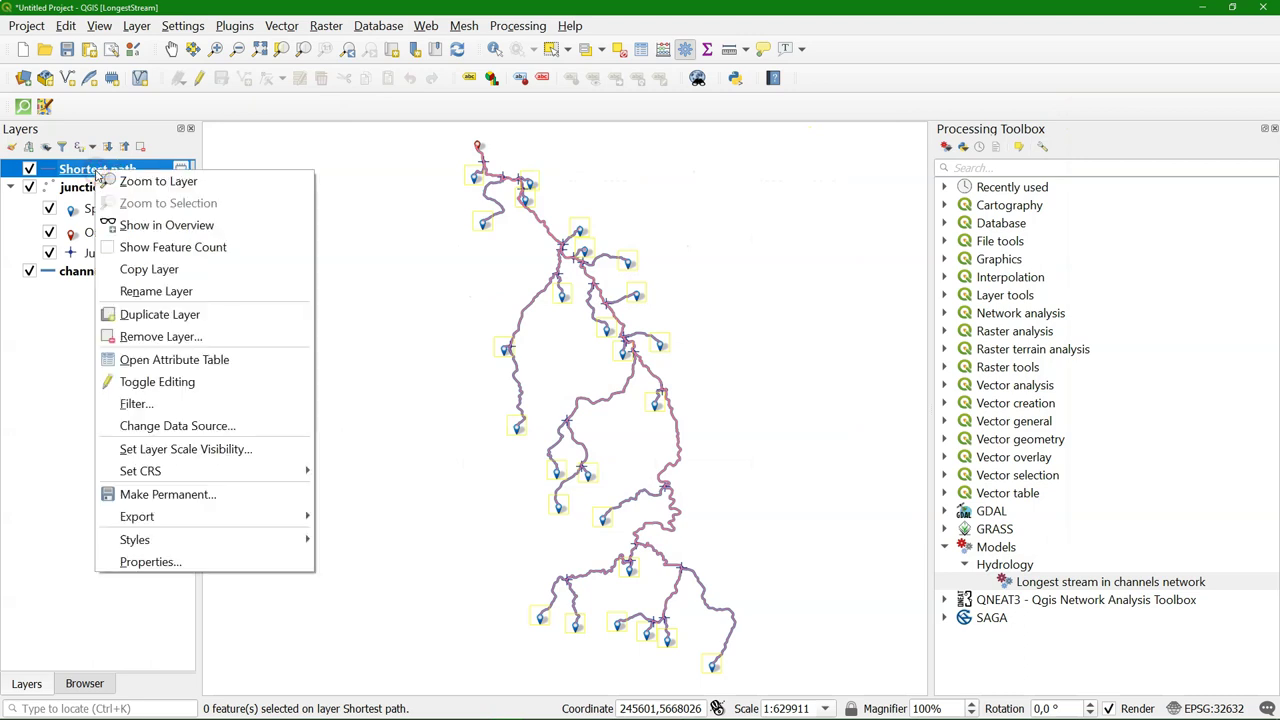
click(170, 338)
click(646, 384)
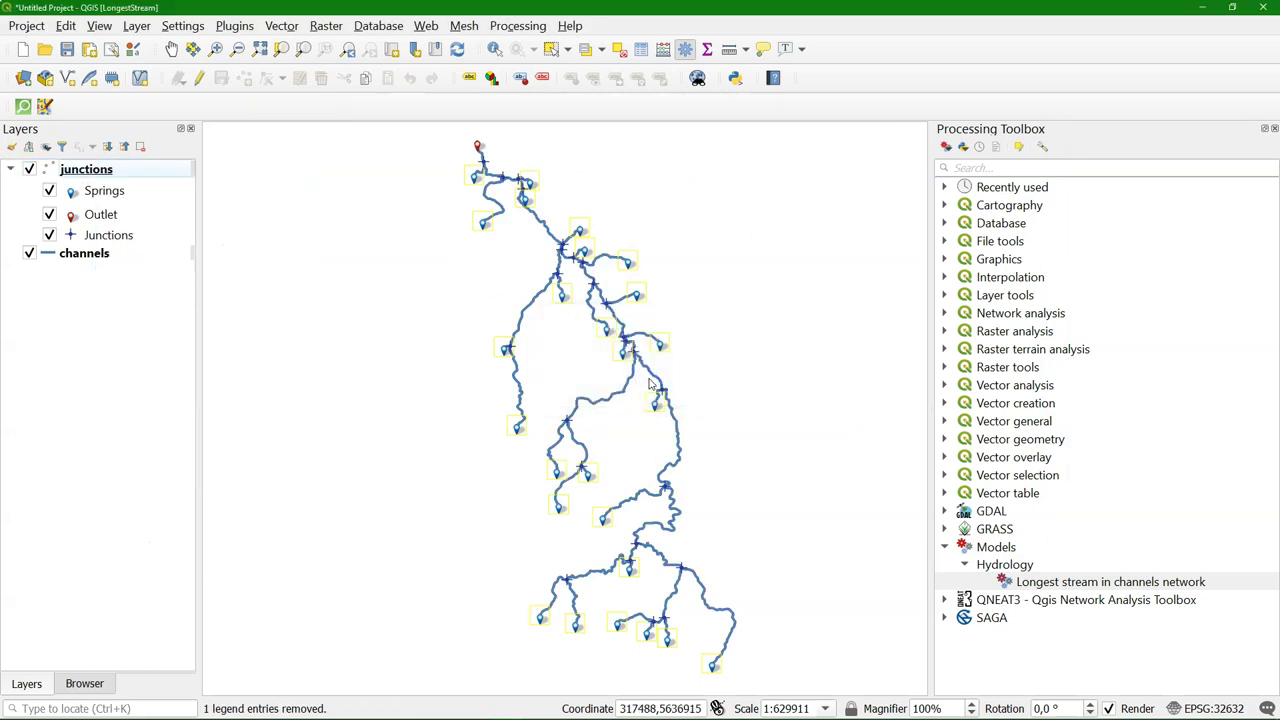
right_click(1057, 583)
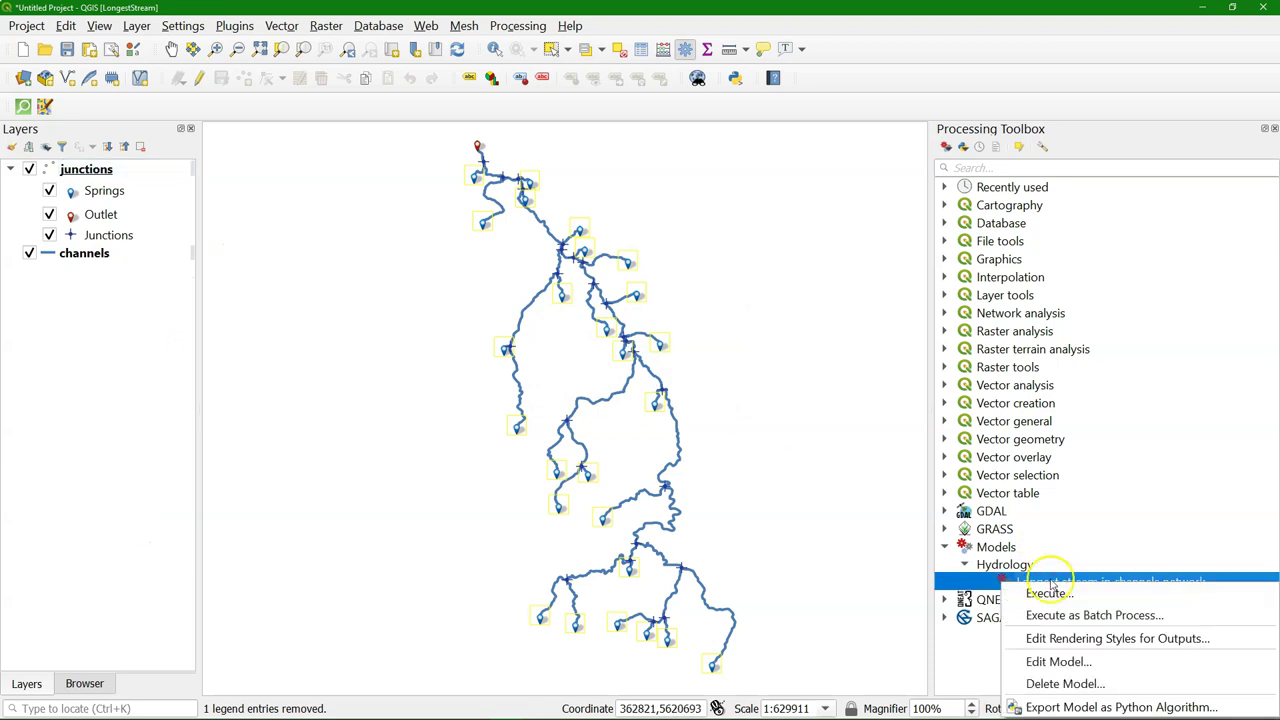
click(1050, 661)
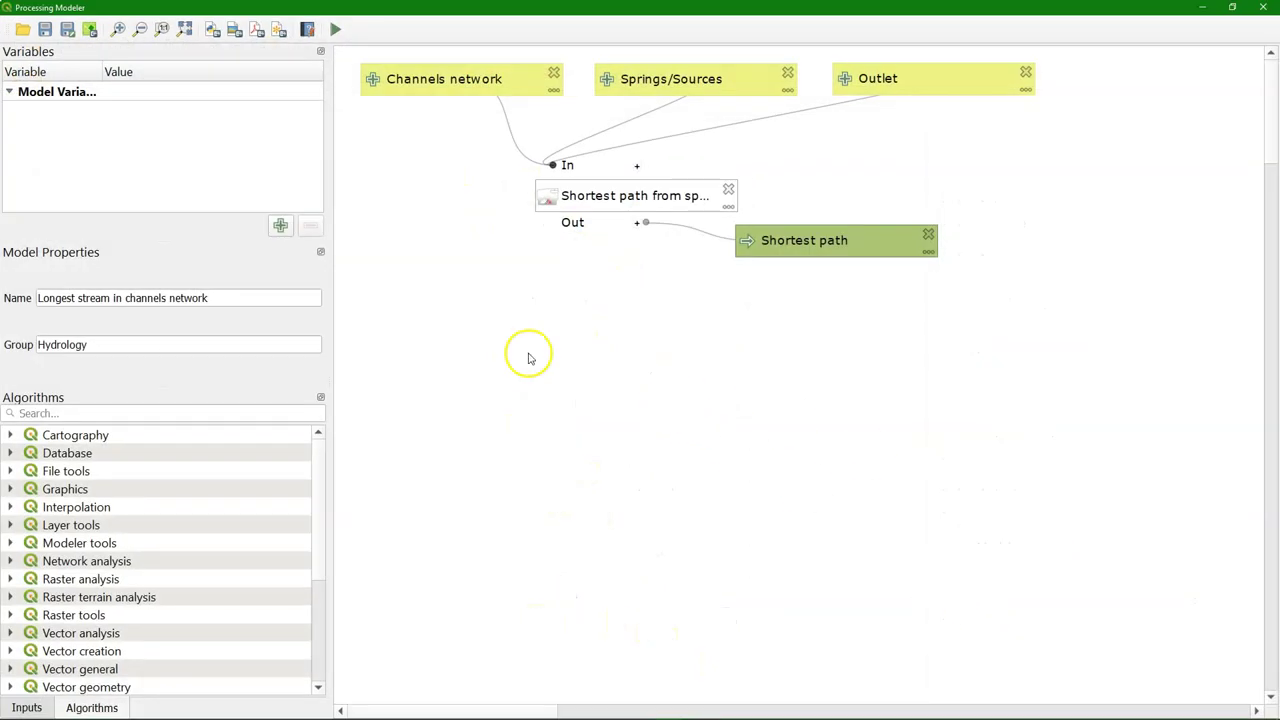
Step: Clear the shortest path step's 'Shortest path' output name so it is no longer a final output
right_click(667, 198)
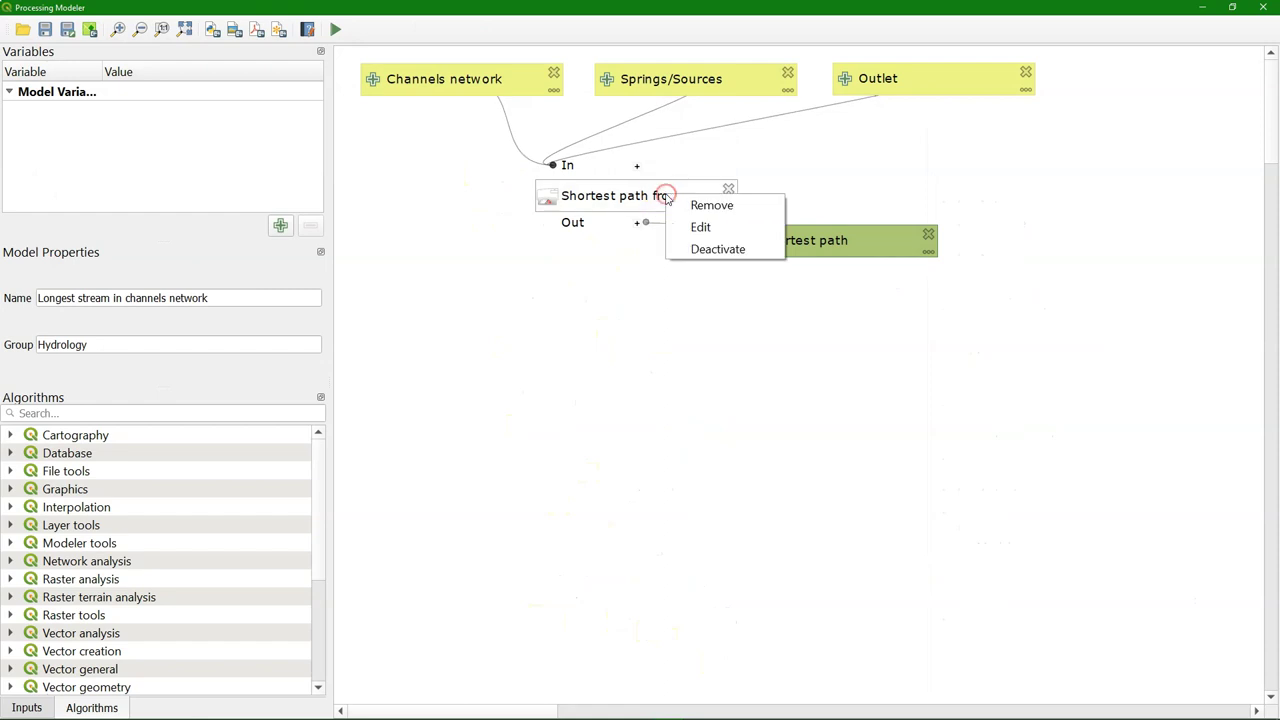
click(697, 226)
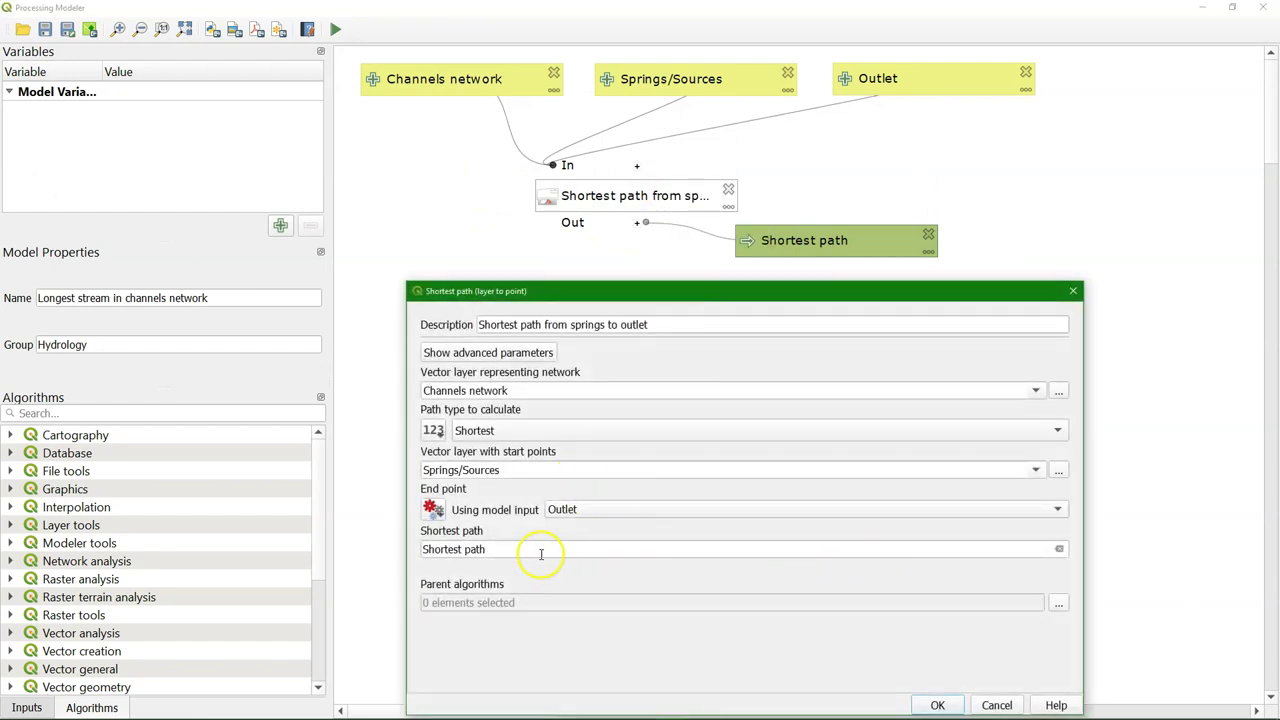
drag(540, 550, 394, 546)
key(Delete)
click(428, 543)
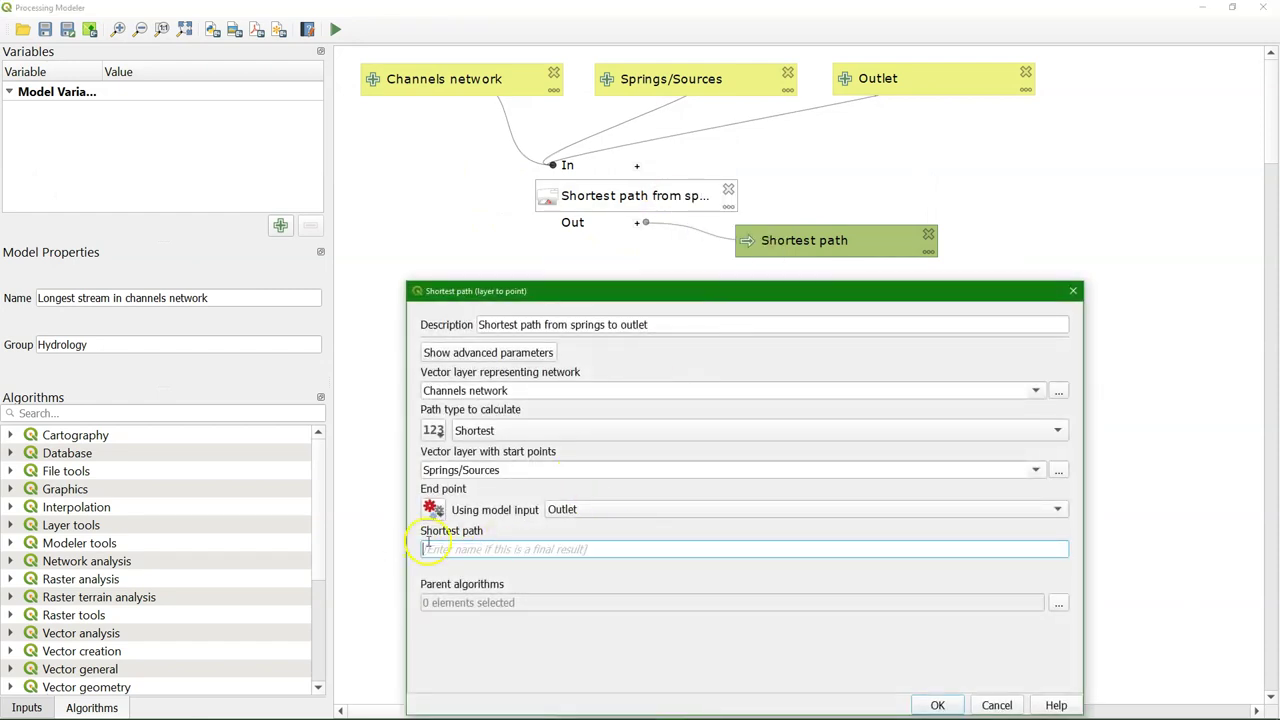
click(935, 705)
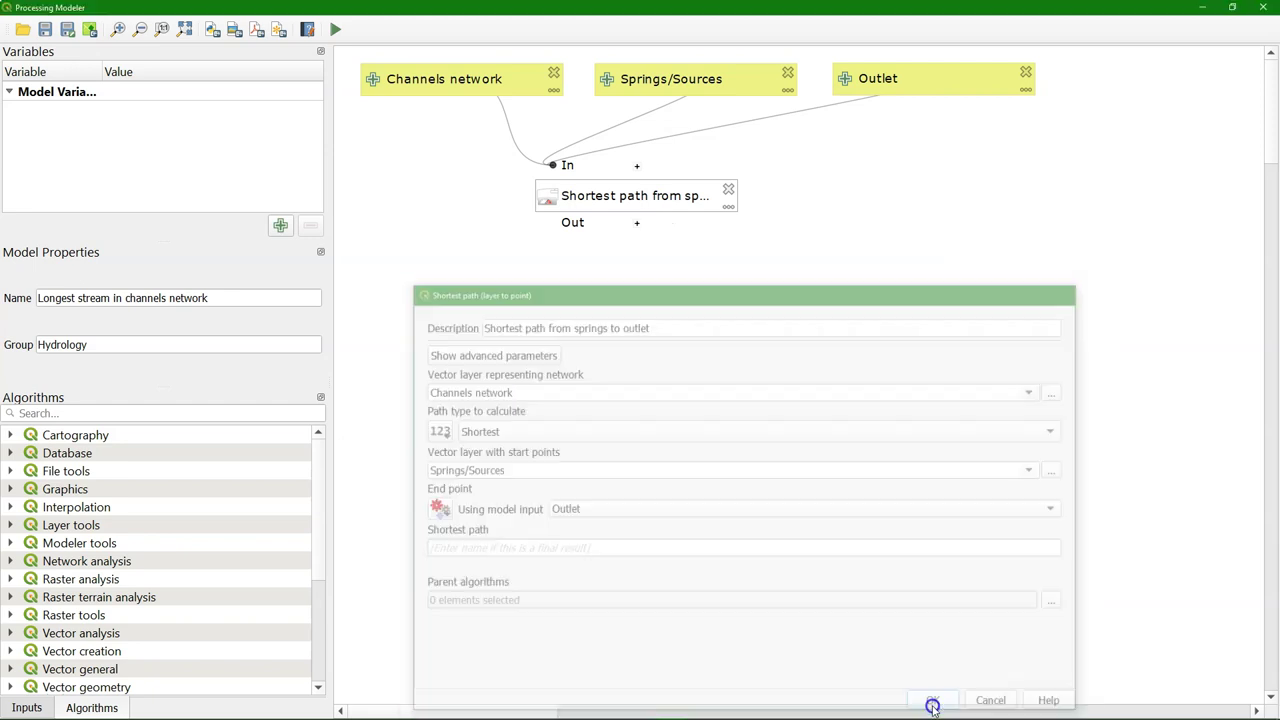
Step: Search the algorithms for 'extract' and pick Extract by expression
click(158, 413)
text(extract)
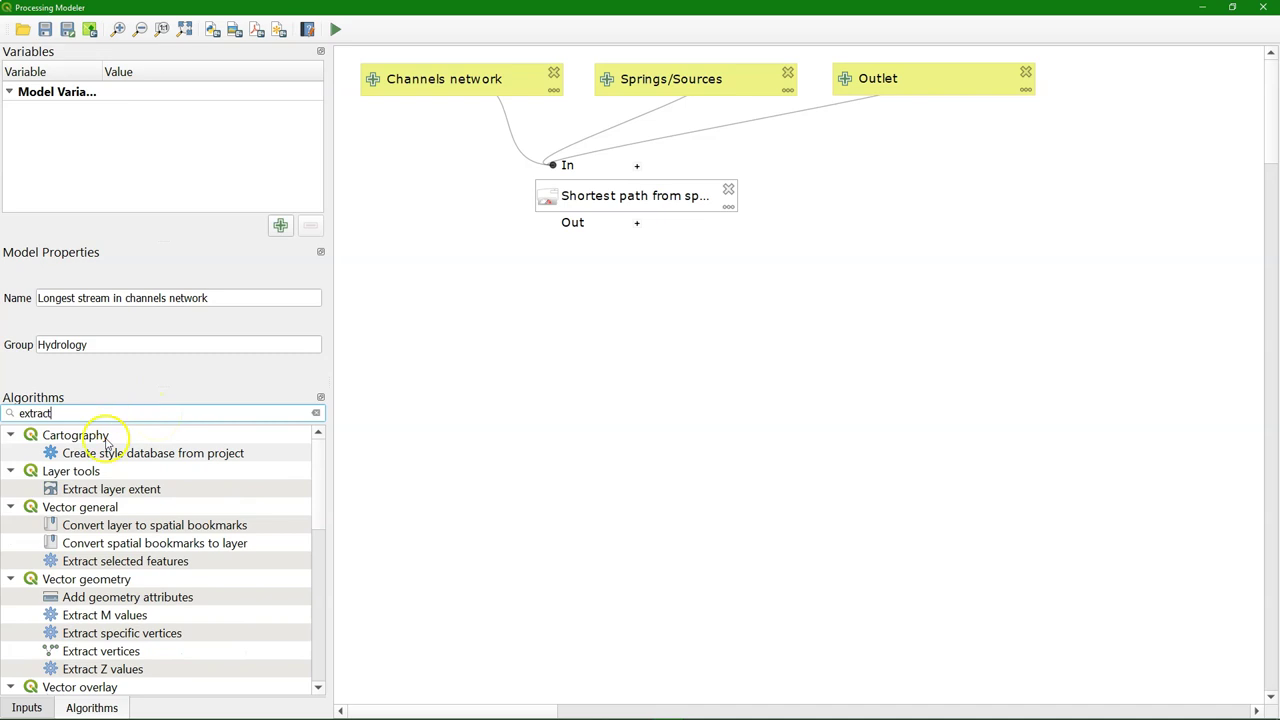
scroll(100, 480, down, 3)
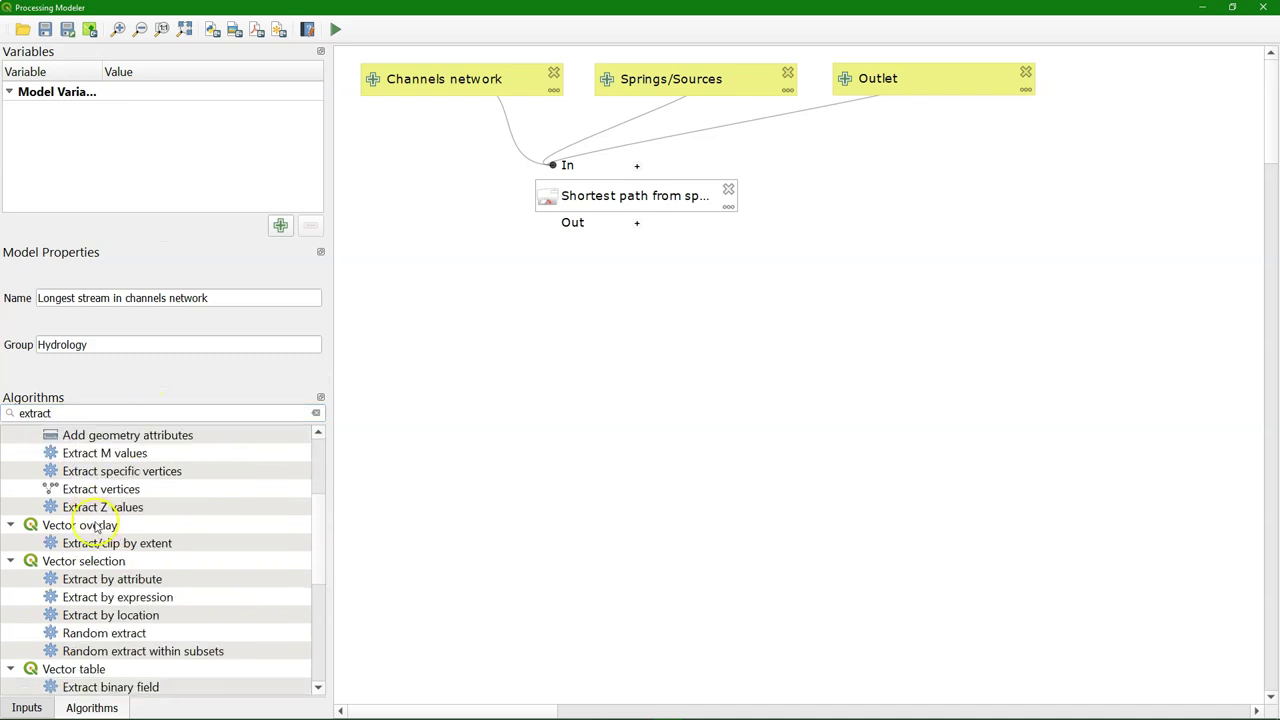
click(143, 597)
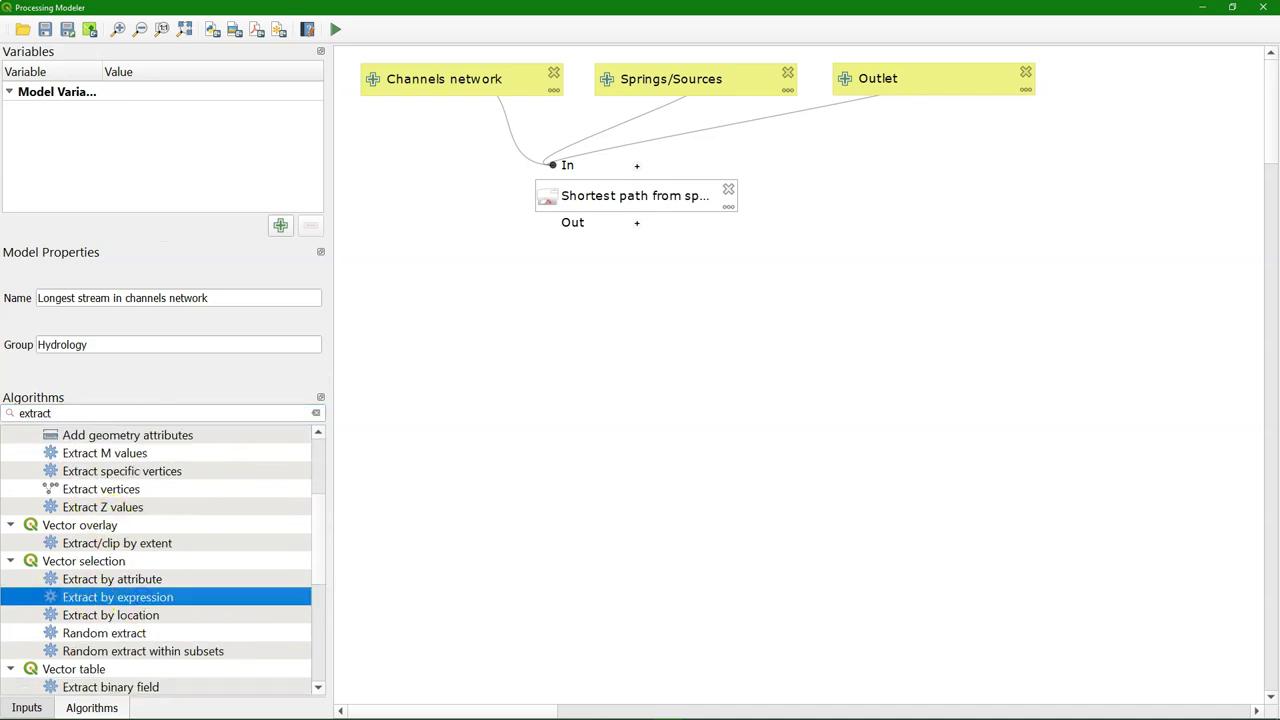
Step: Add an Extract by expression step described as Extract longest stream, using Shortest path as input
double_click(143, 597)
drag(525, 262, 893, 290)
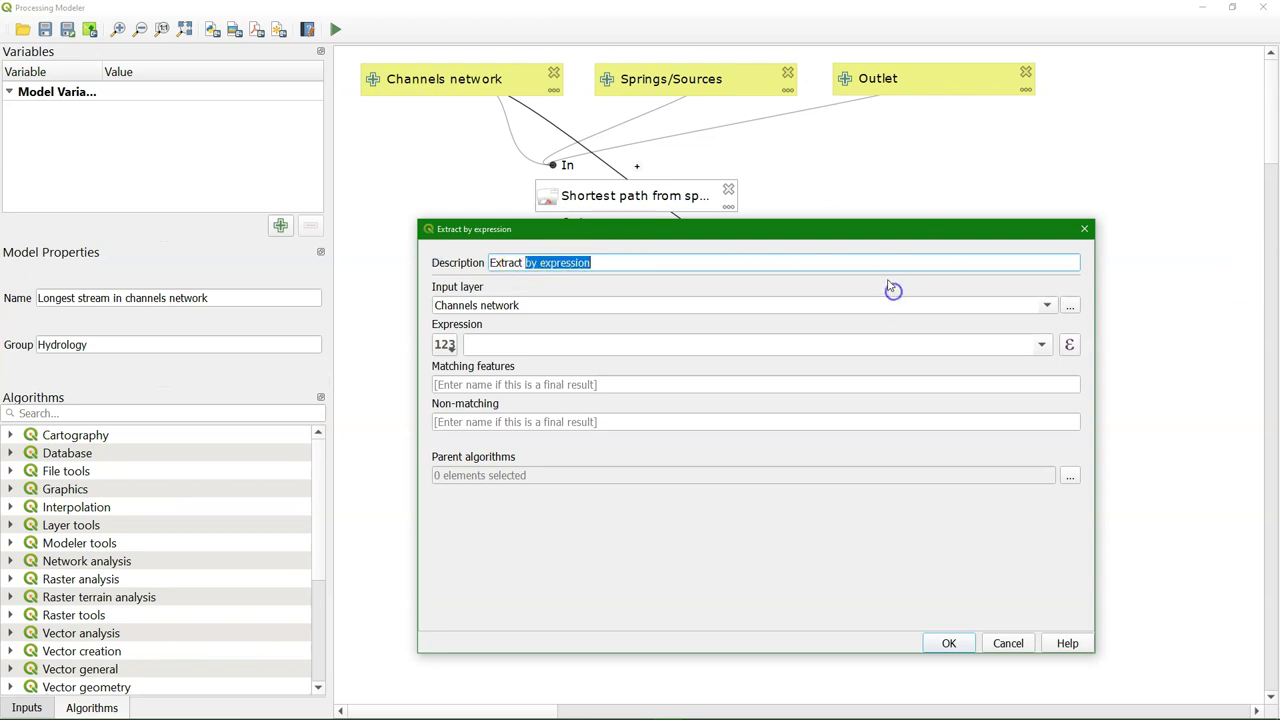
text(longest)
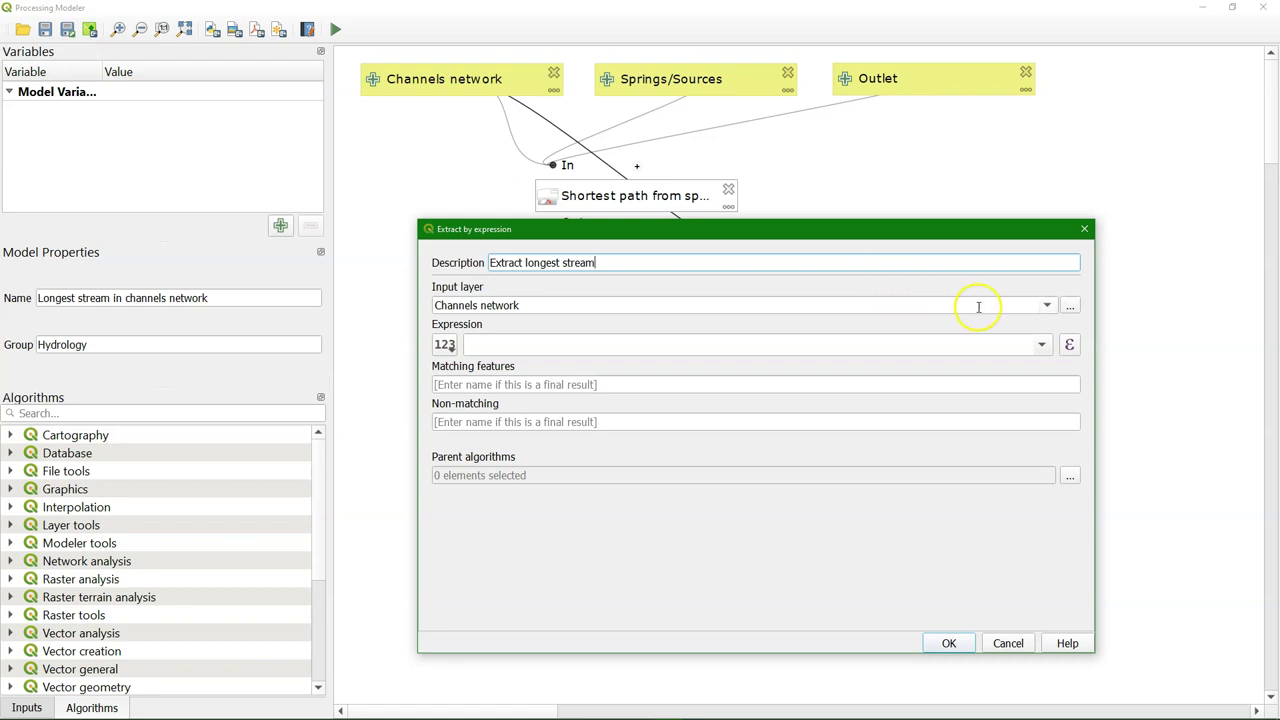
click(1046, 305)
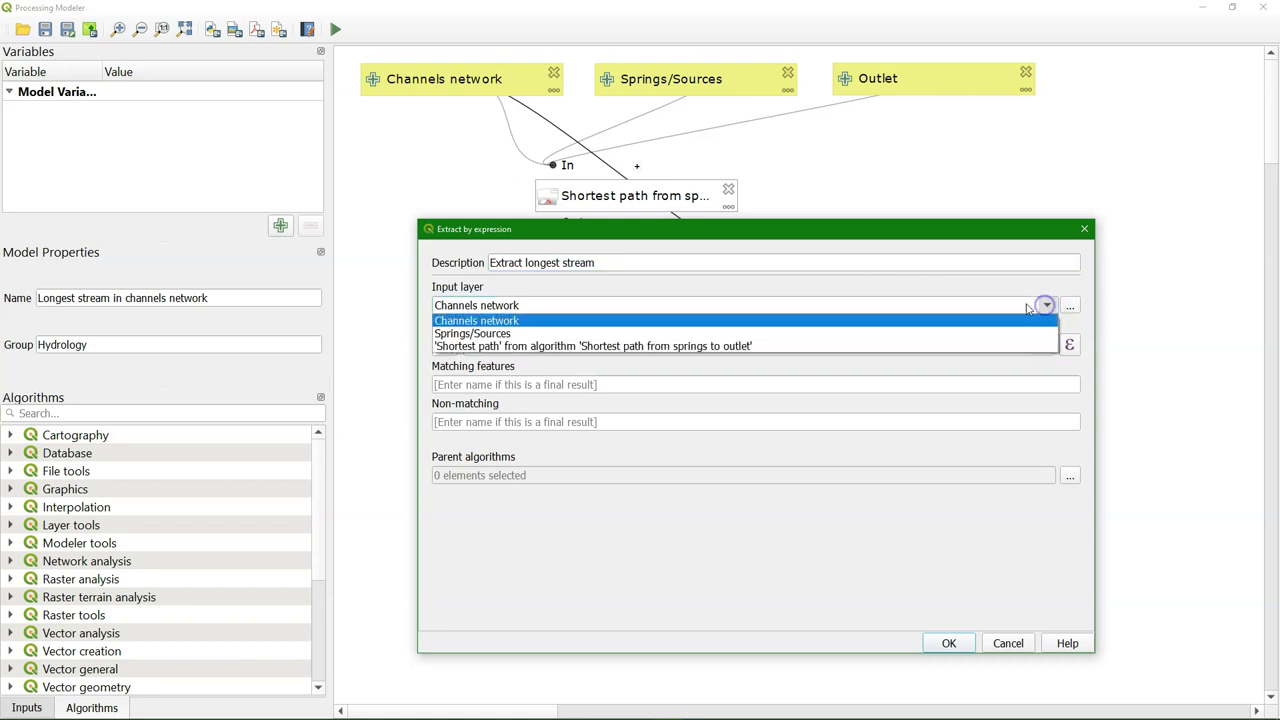
click(472, 347)
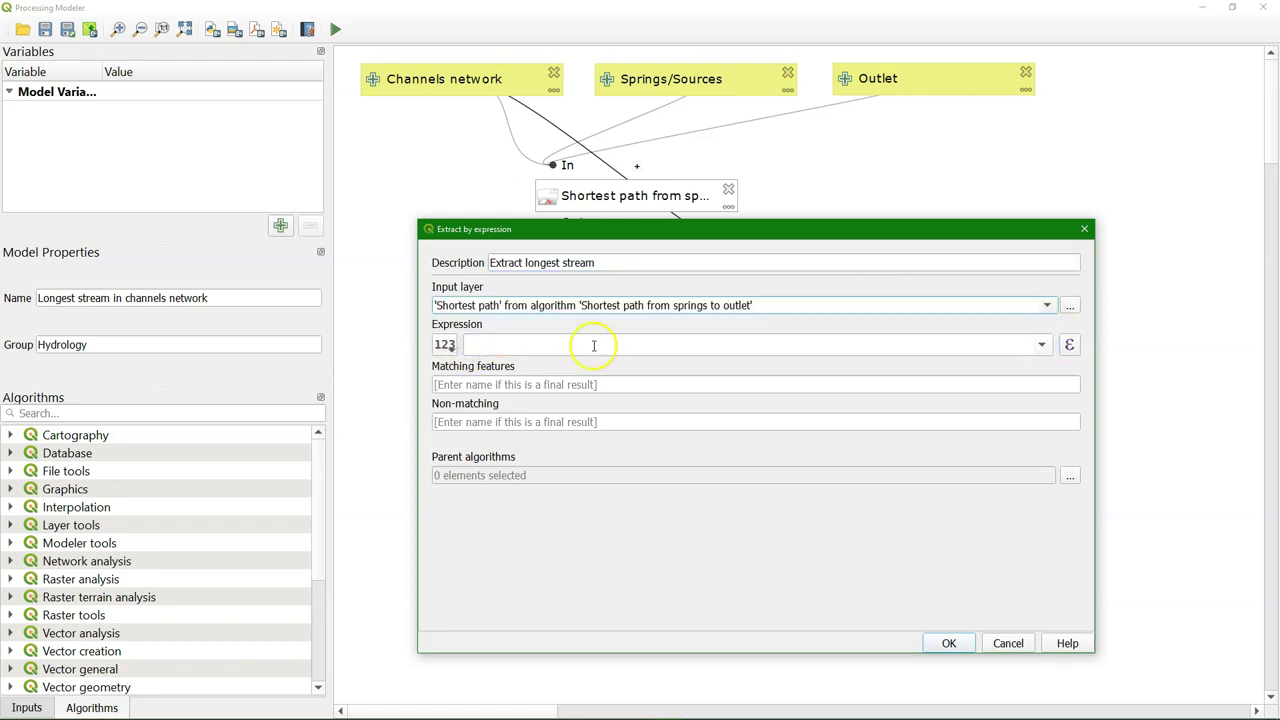
Step: Filter with "cost" = maximum("cost"), name the output Longest stream, and save the model
click(1069, 344)
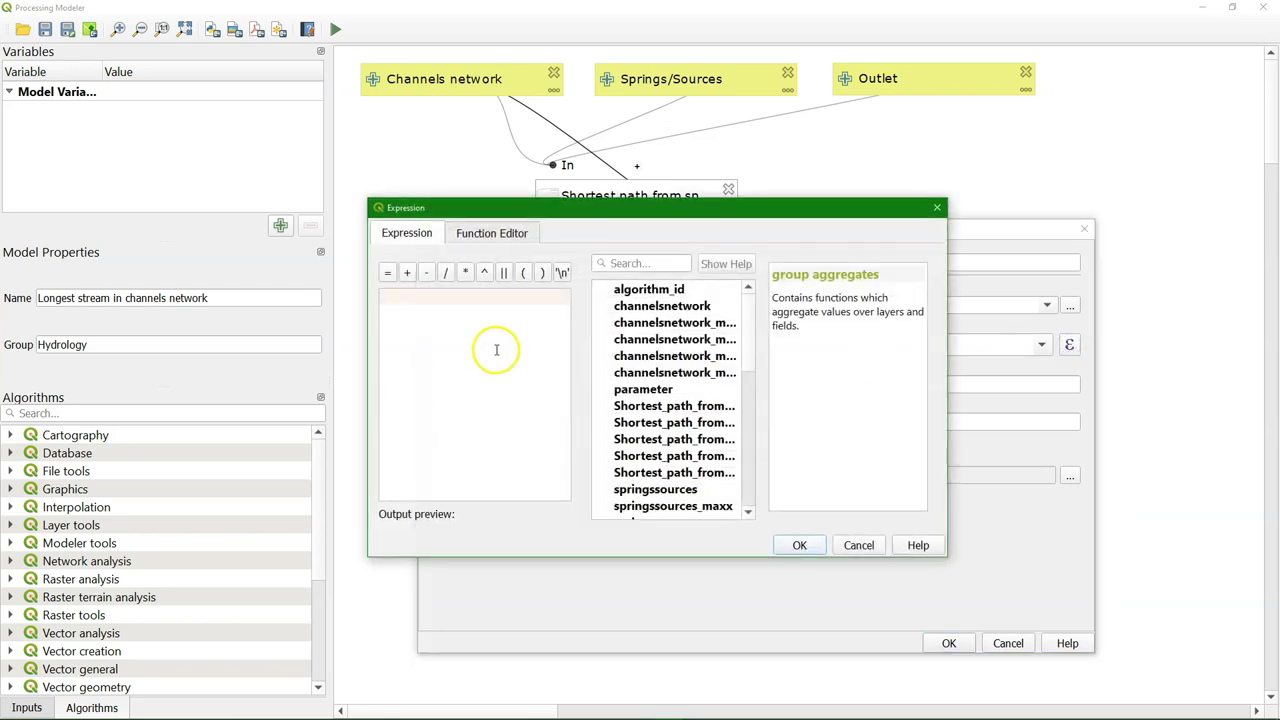
text("cost" = maximum ( "cost" ))
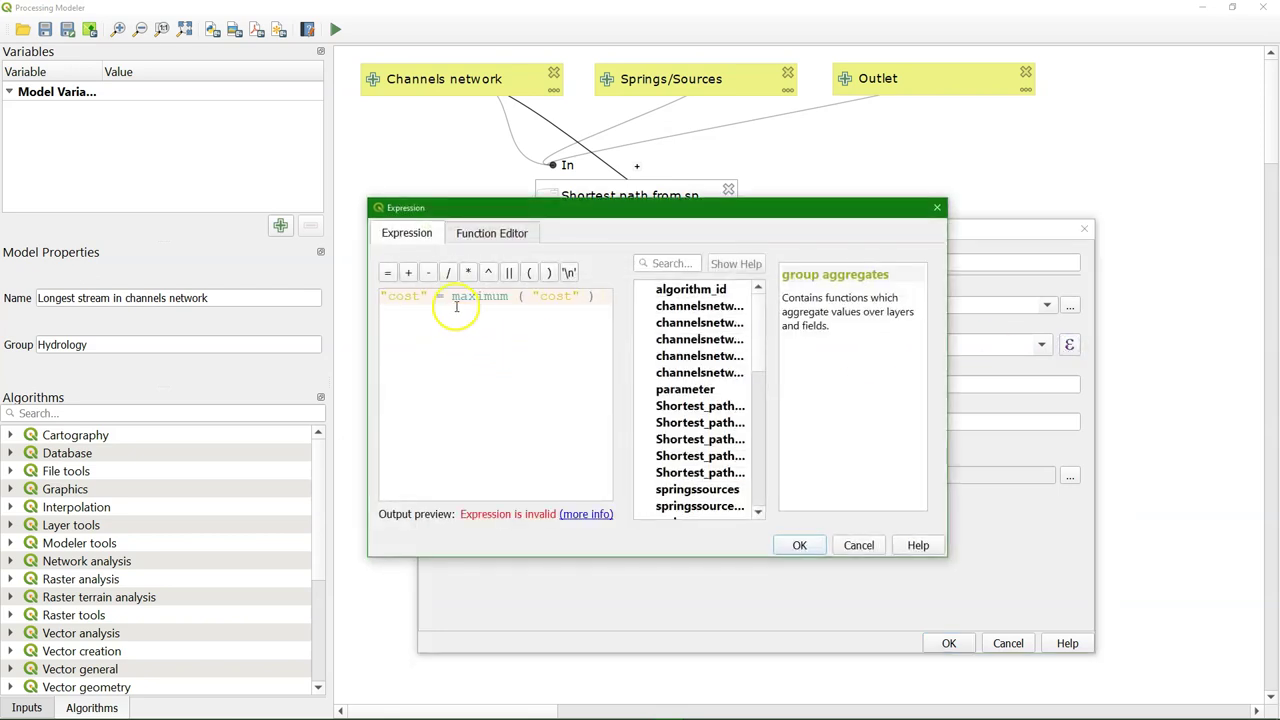
click(801, 545)
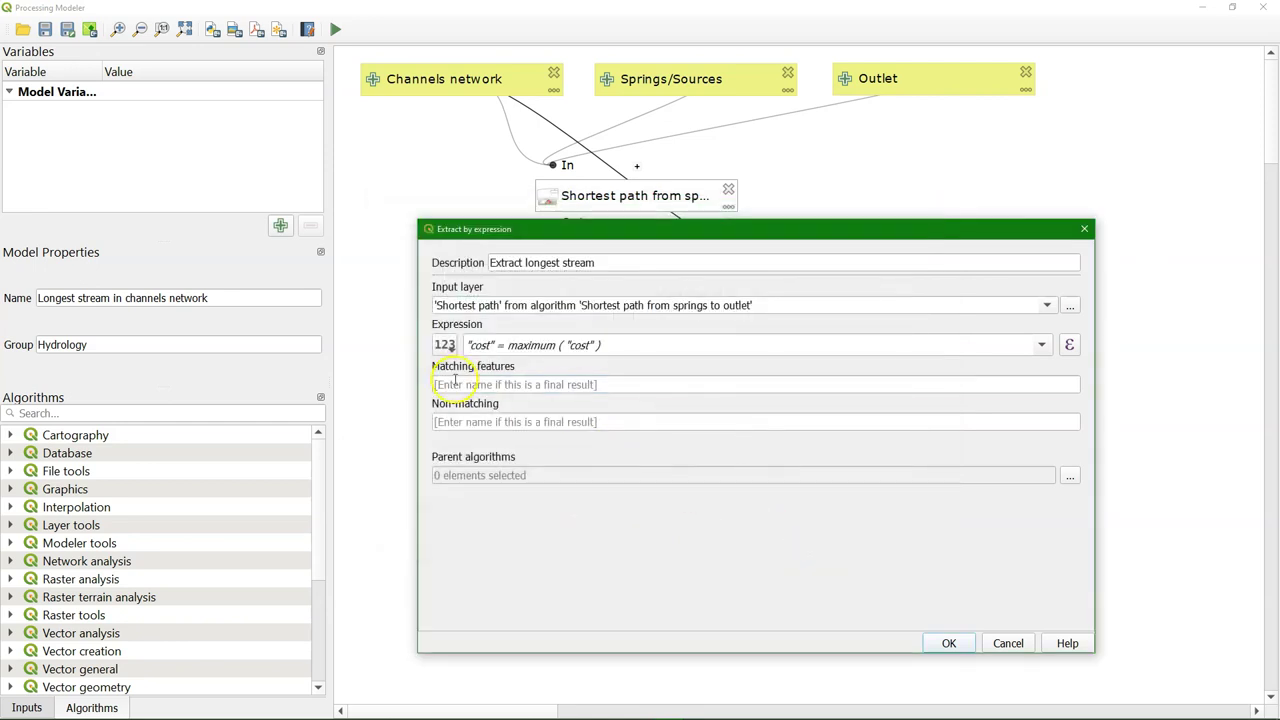
click(455, 384)
text(Longest stream)
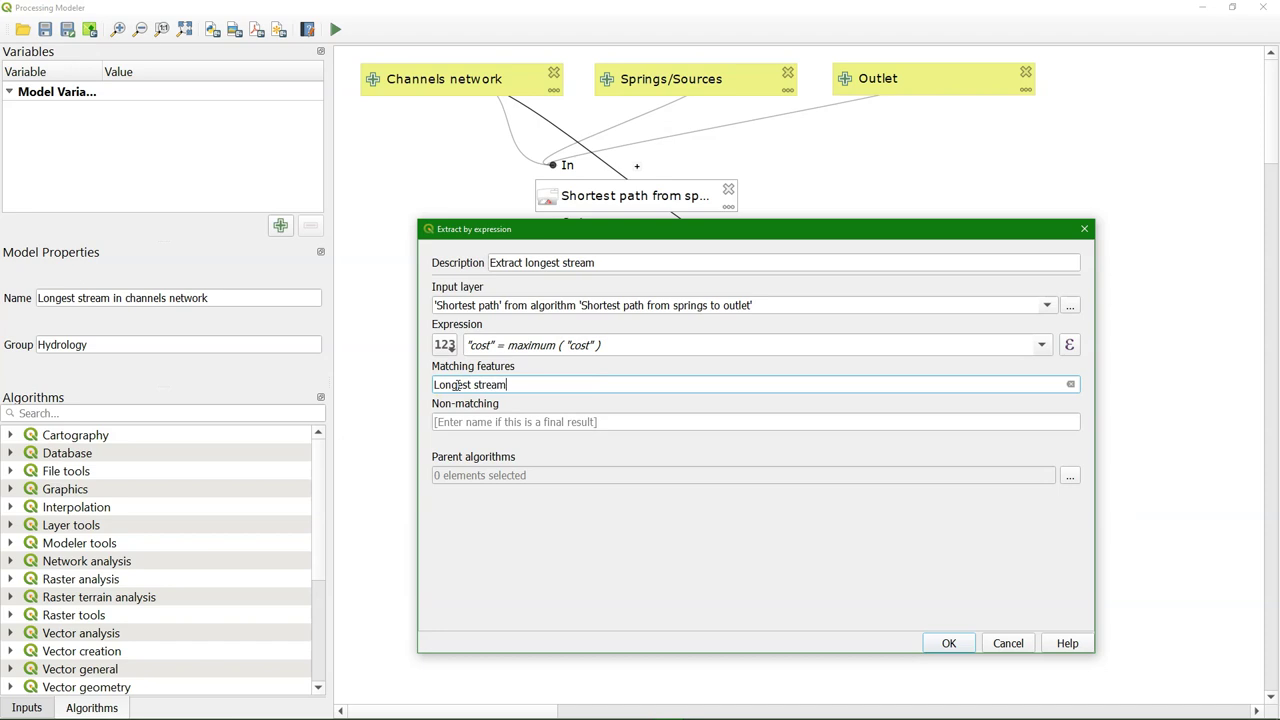
click(947, 643)
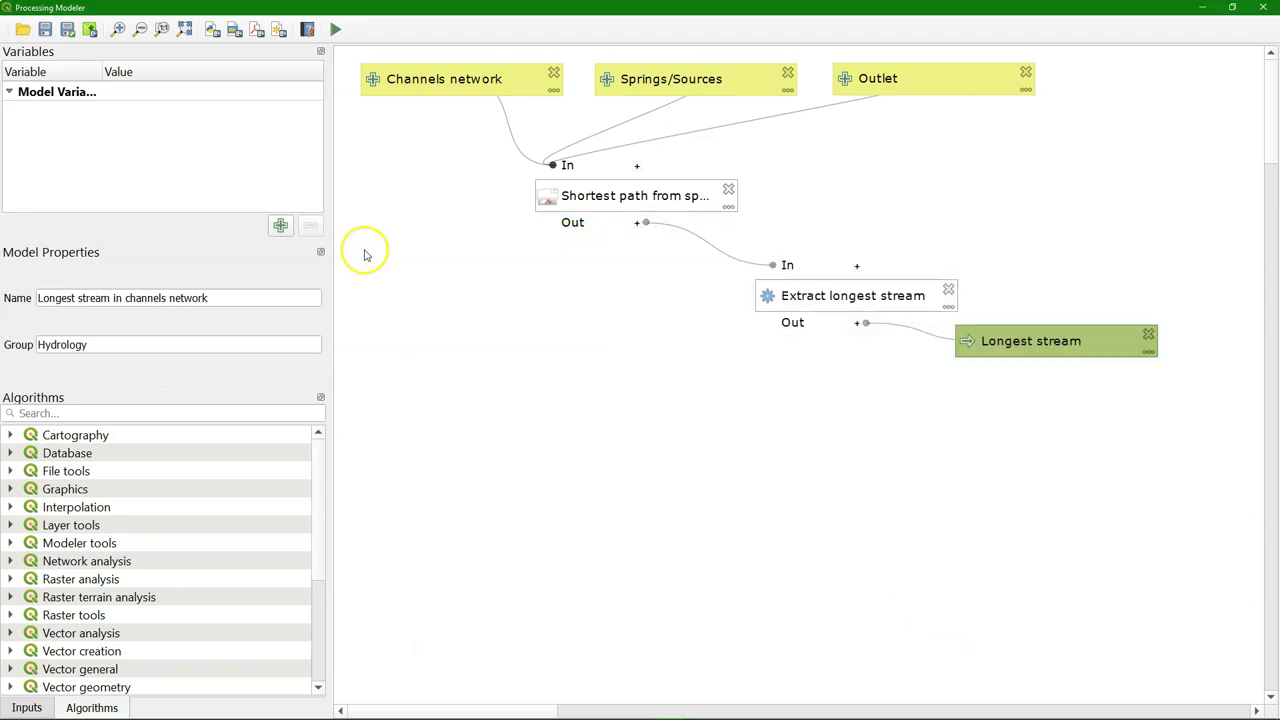
click(45, 29)
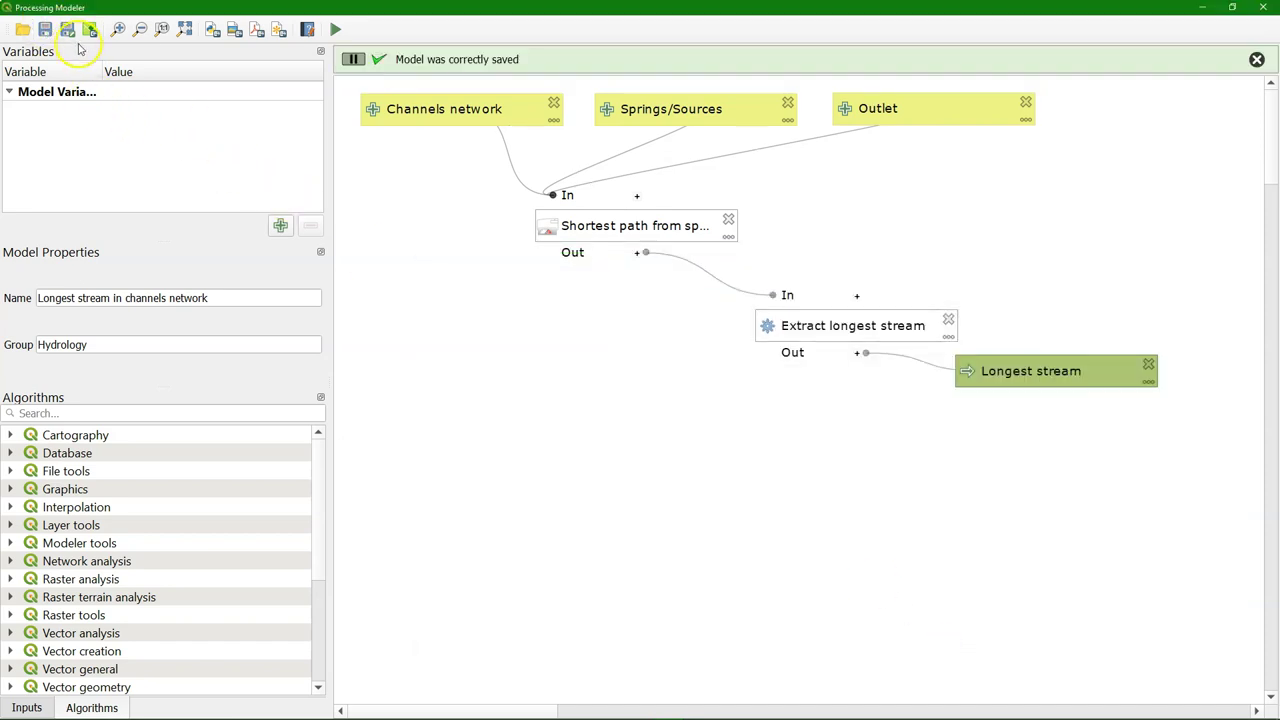
Step: Close the Modeler and open the junctions layer's attribute table
click(1270, 8)
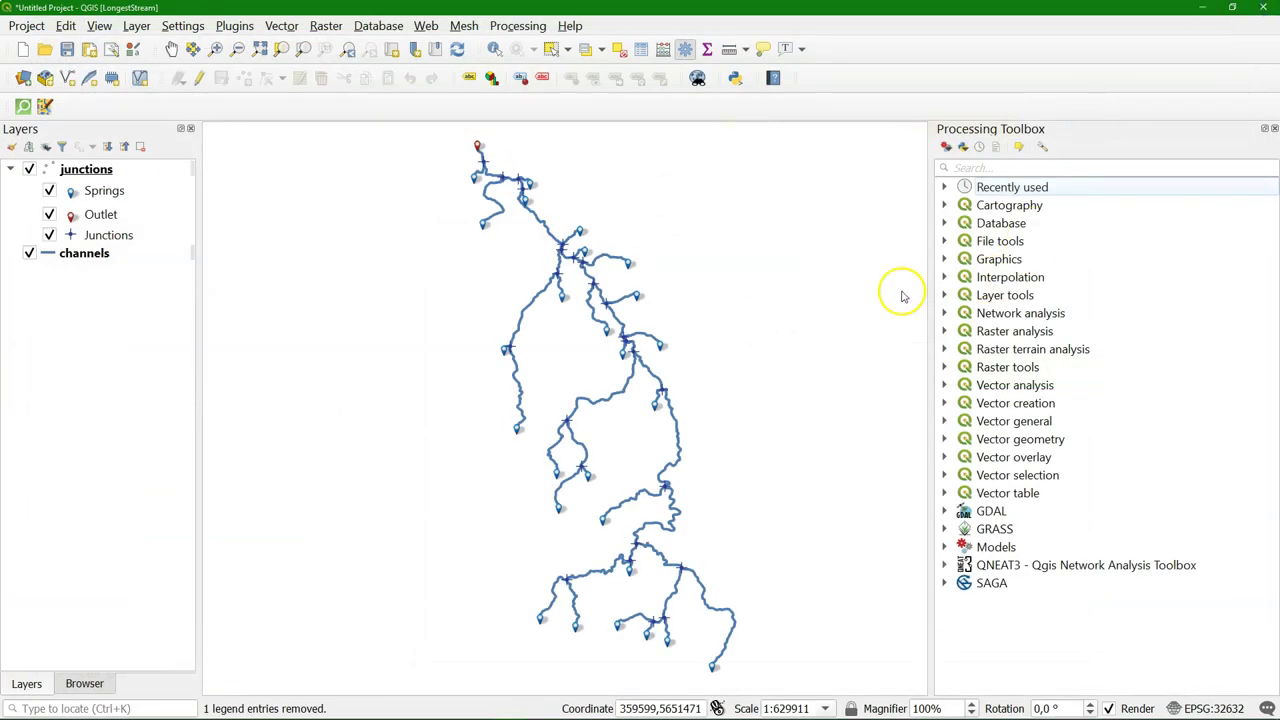
click(62, 167)
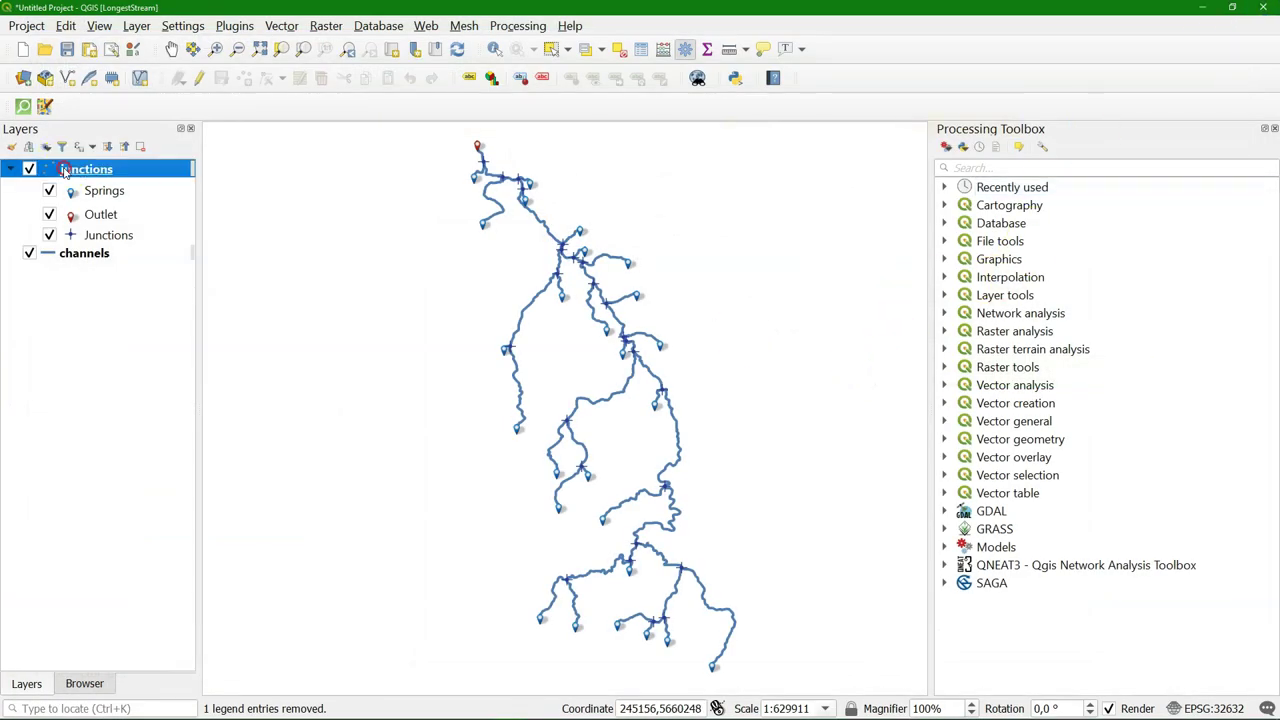
right_click(62, 167)
click(165, 357)
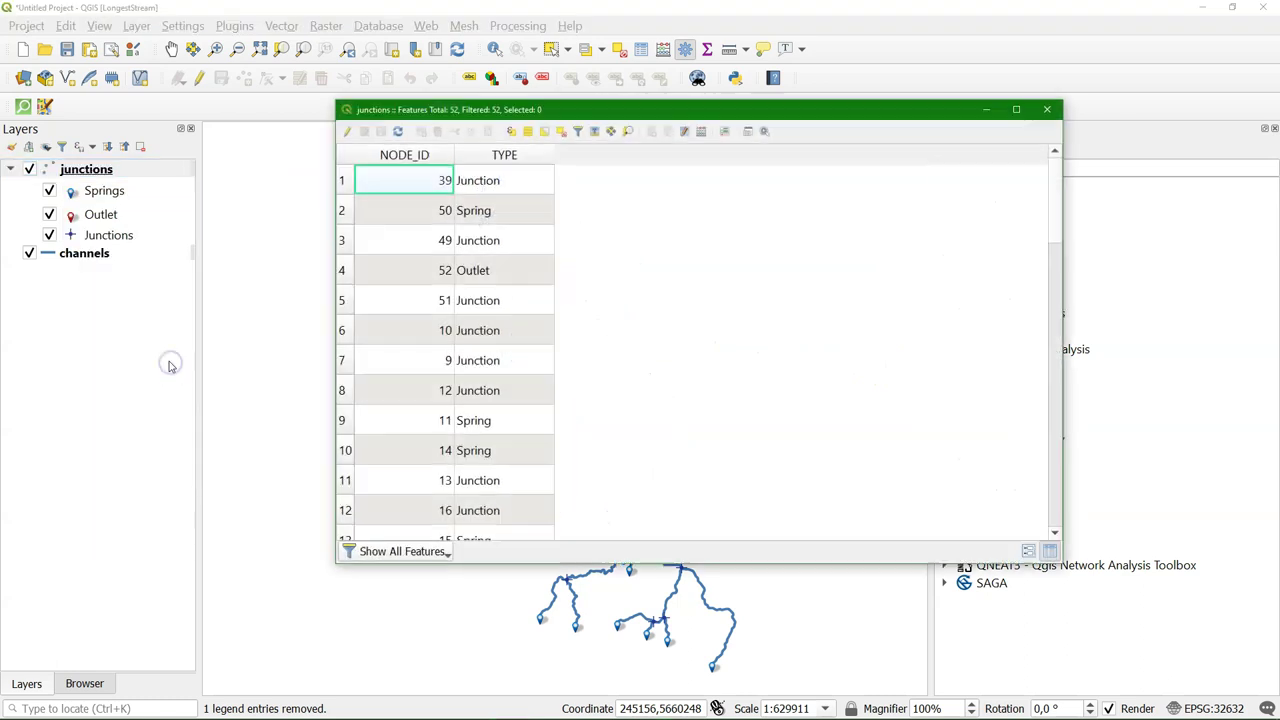
Step: Select junctions by expression "TYPE" = 'Spring', then close the attribute table
click(513, 133)
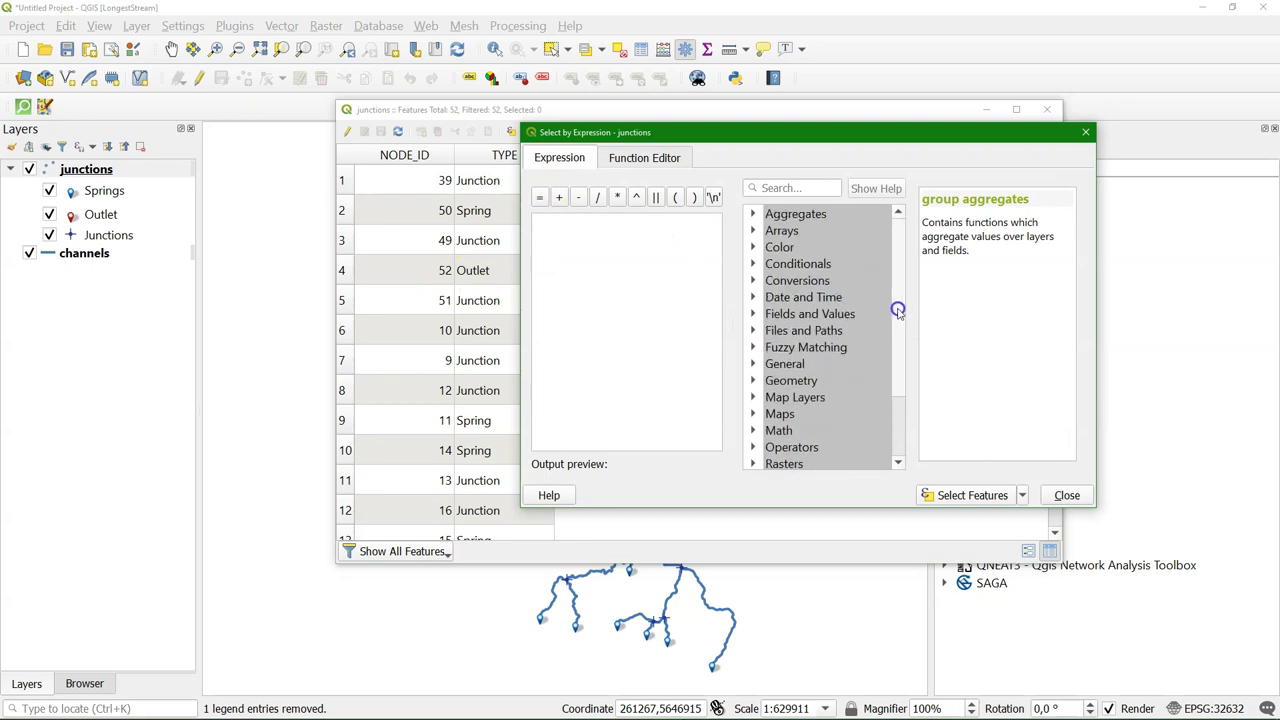
click(753, 313)
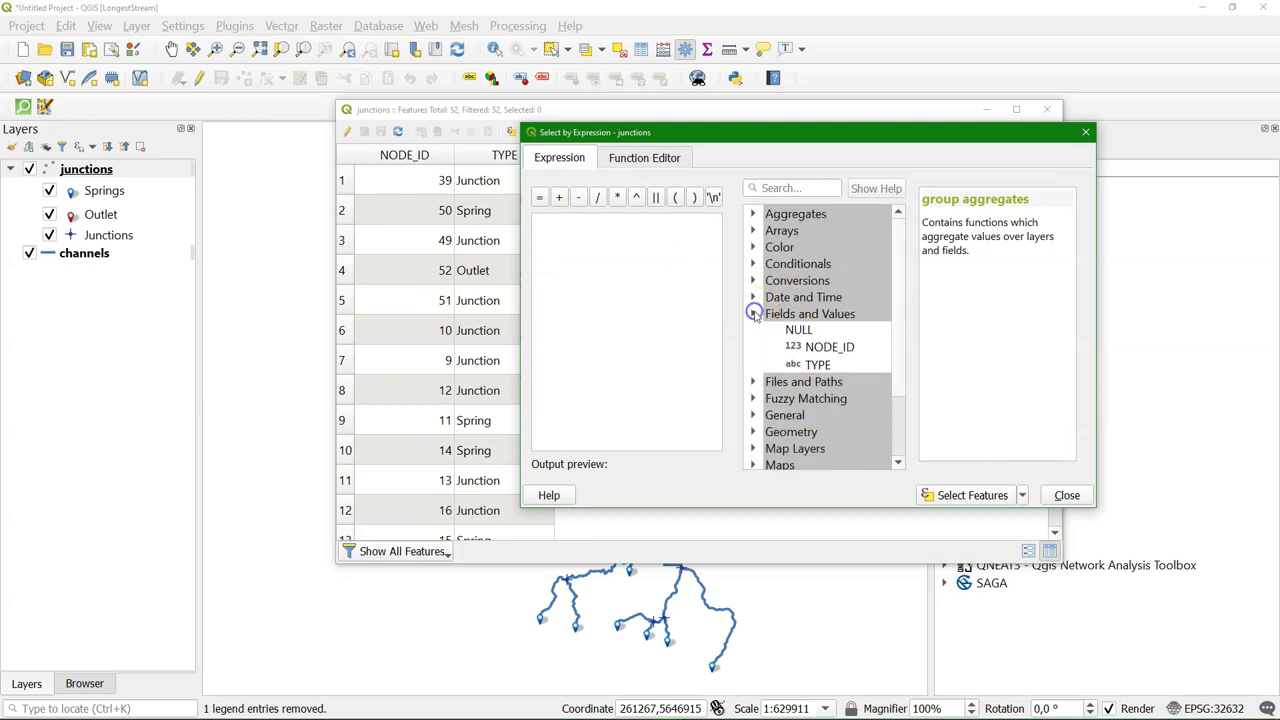
double_click(812, 365)
click(539, 199)
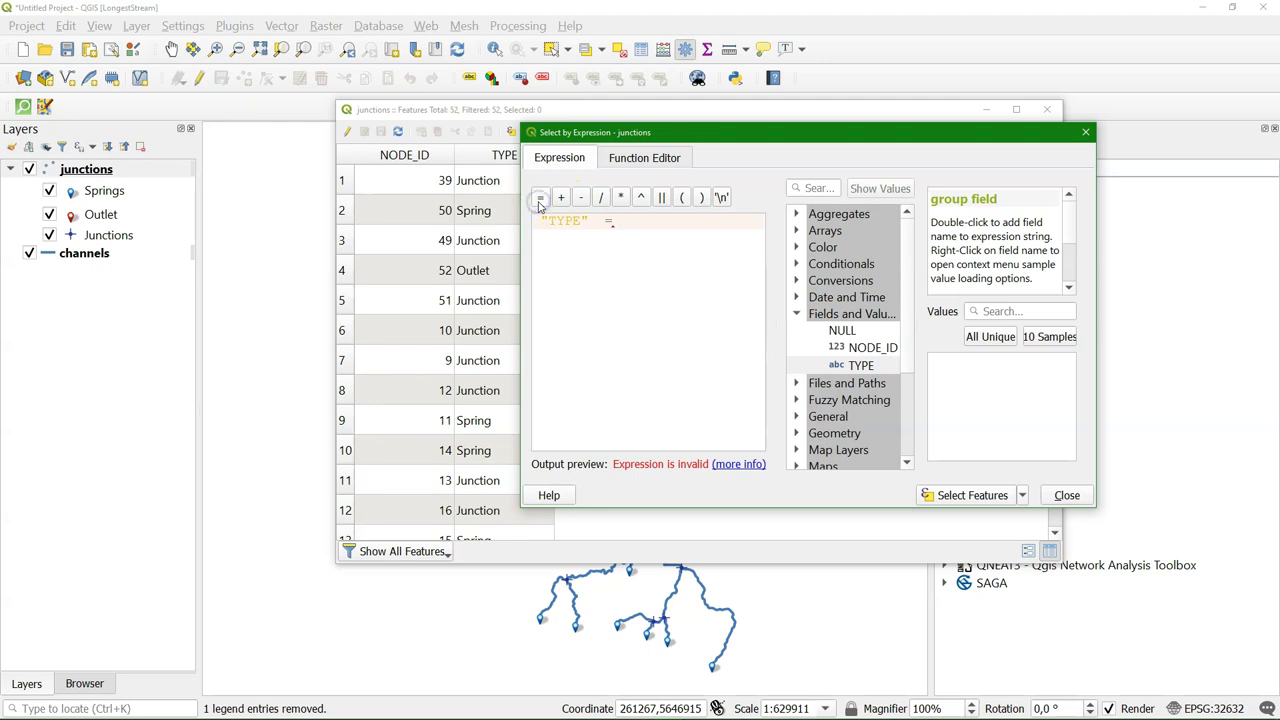
click(990, 337)
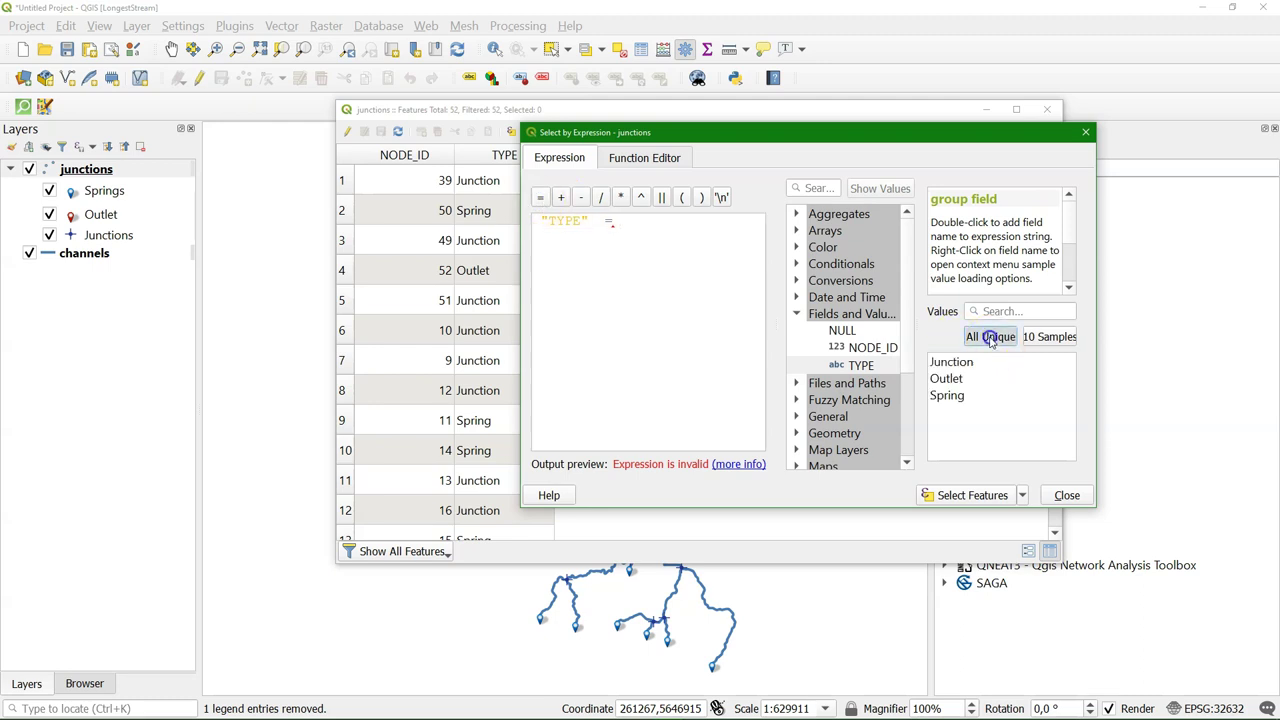
double_click(946, 395)
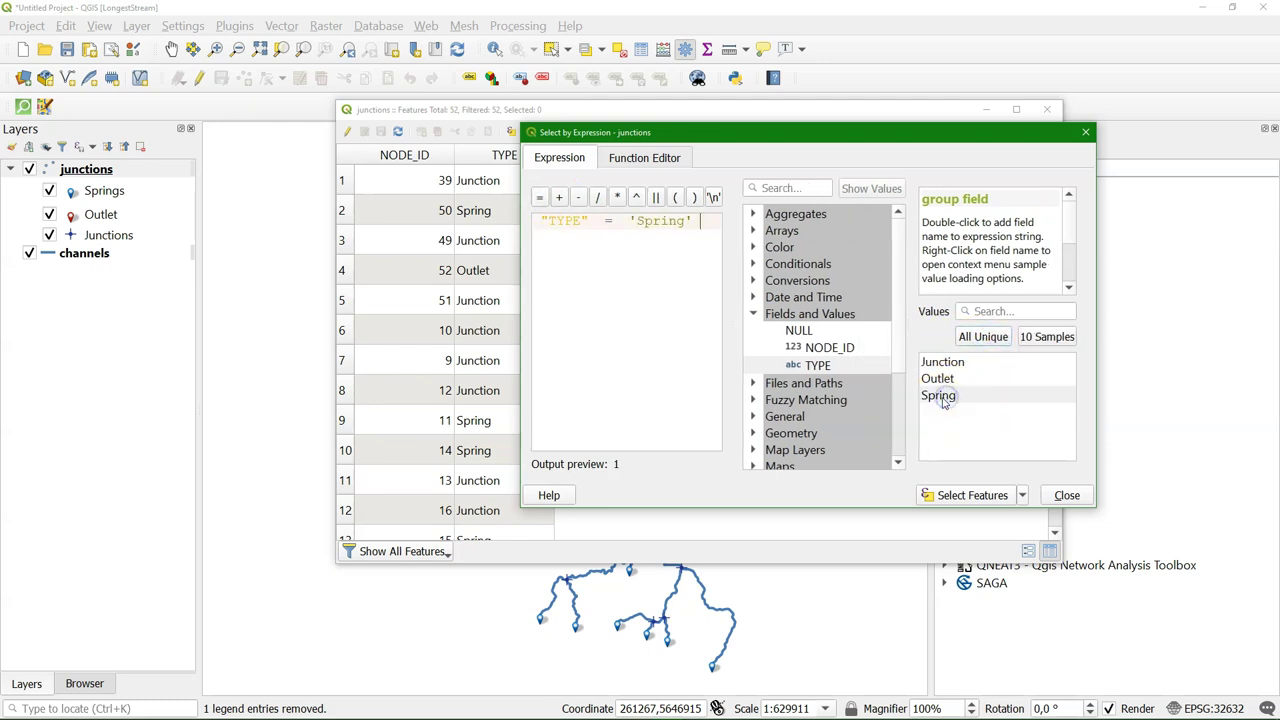
click(985, 494)
click(1068, 494)
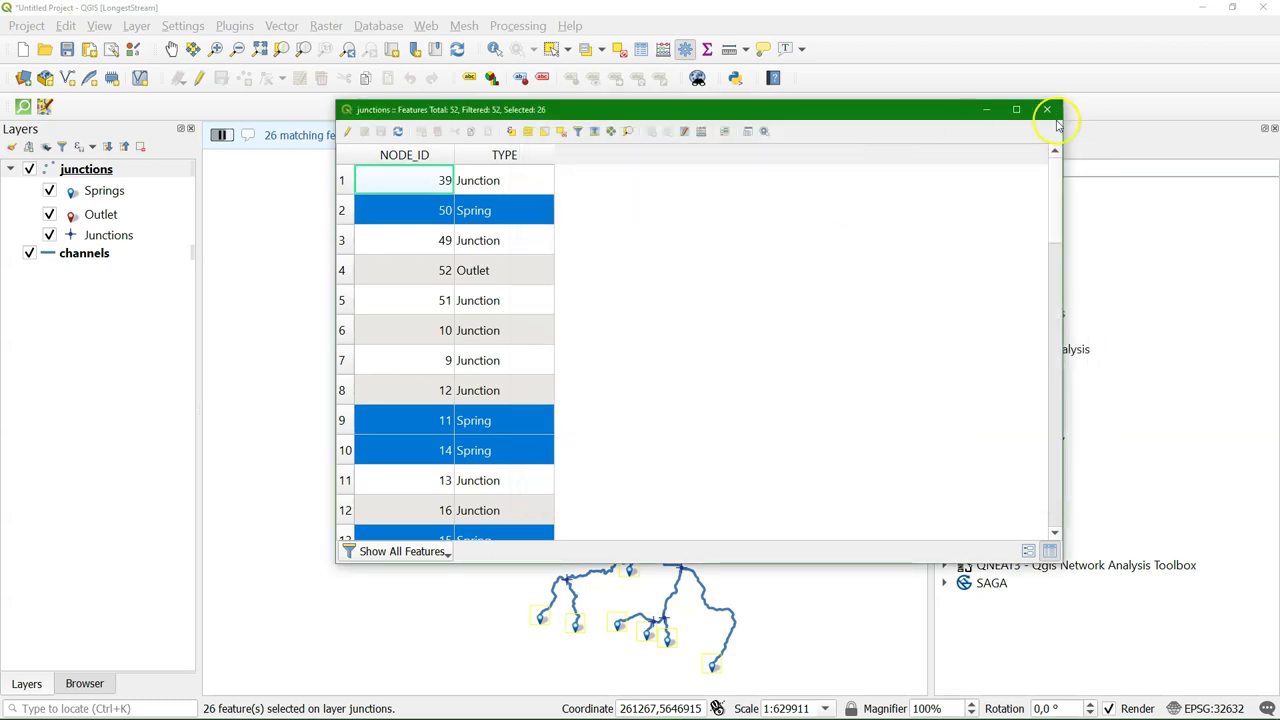
click(1047, 109)
Step: Open the Longest stream in channels network model from Models > Hydrology
double_click(1000, 547)
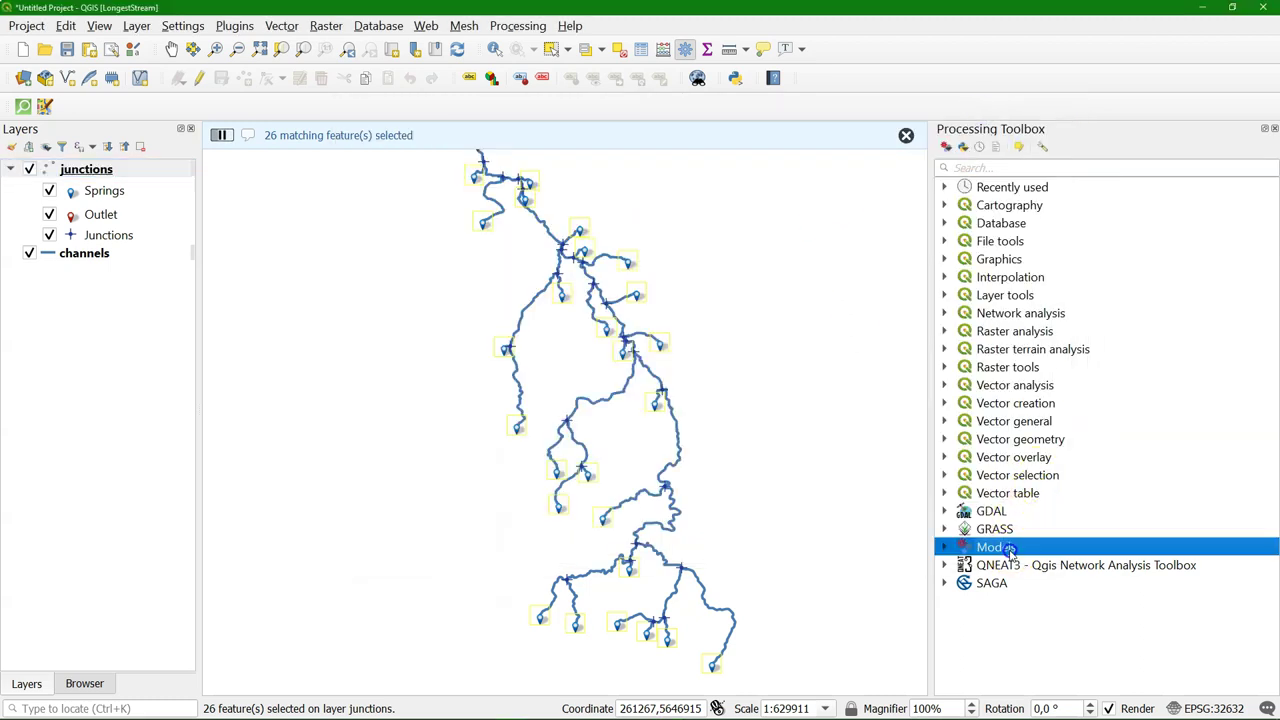
click(1015, 565)
double_click(1012, 565)
double_click(1003, 580)
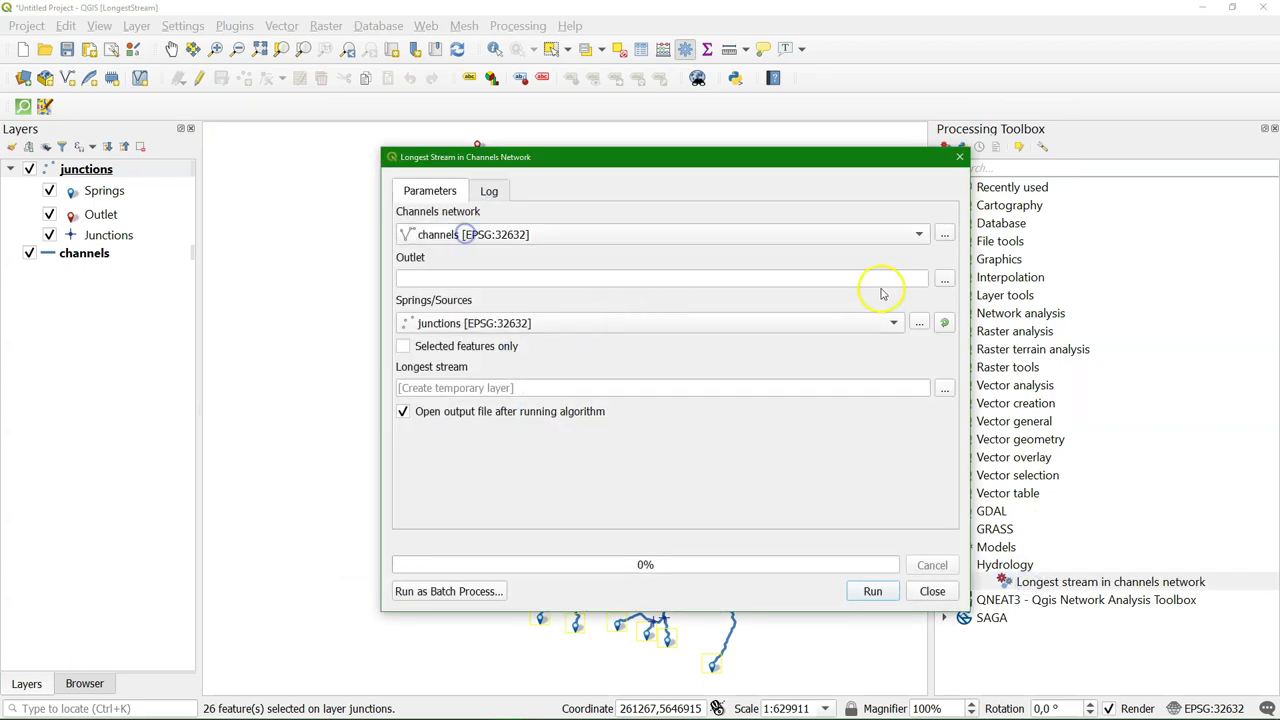
Step: Set the outlet at the red marker atop the network and run the model on selected springs
click(946, 279)
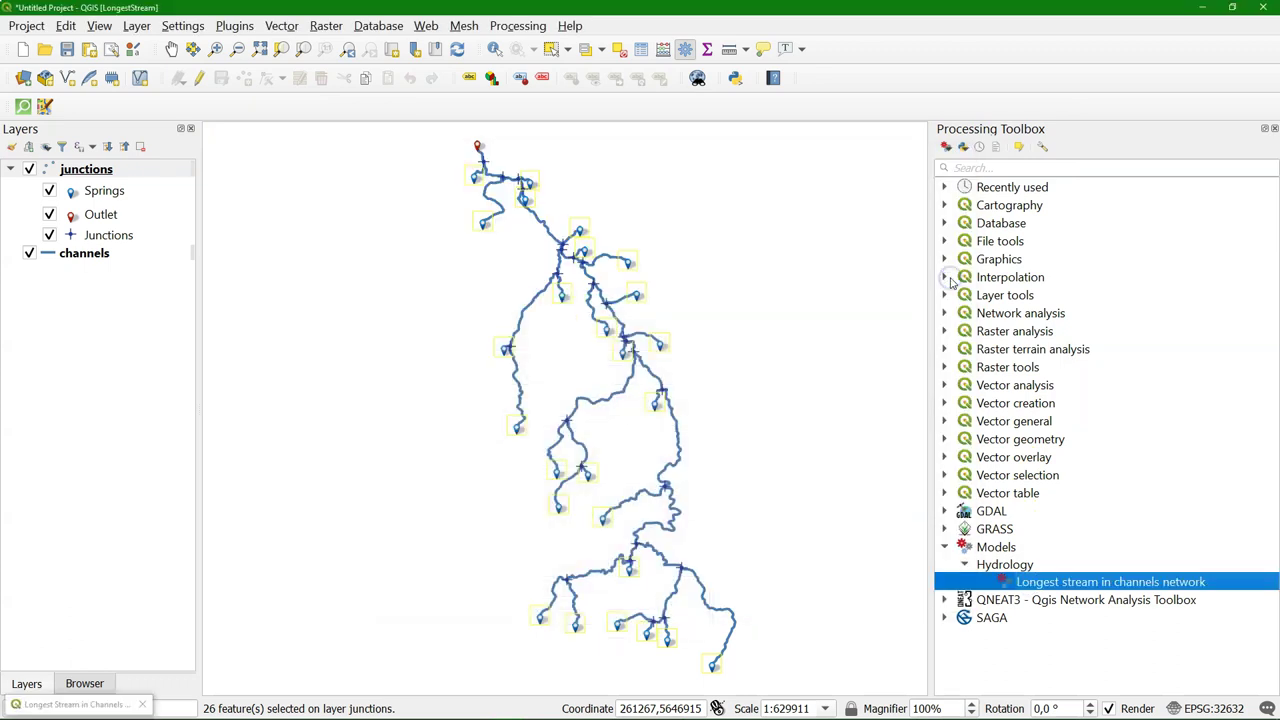
click(478, 145)
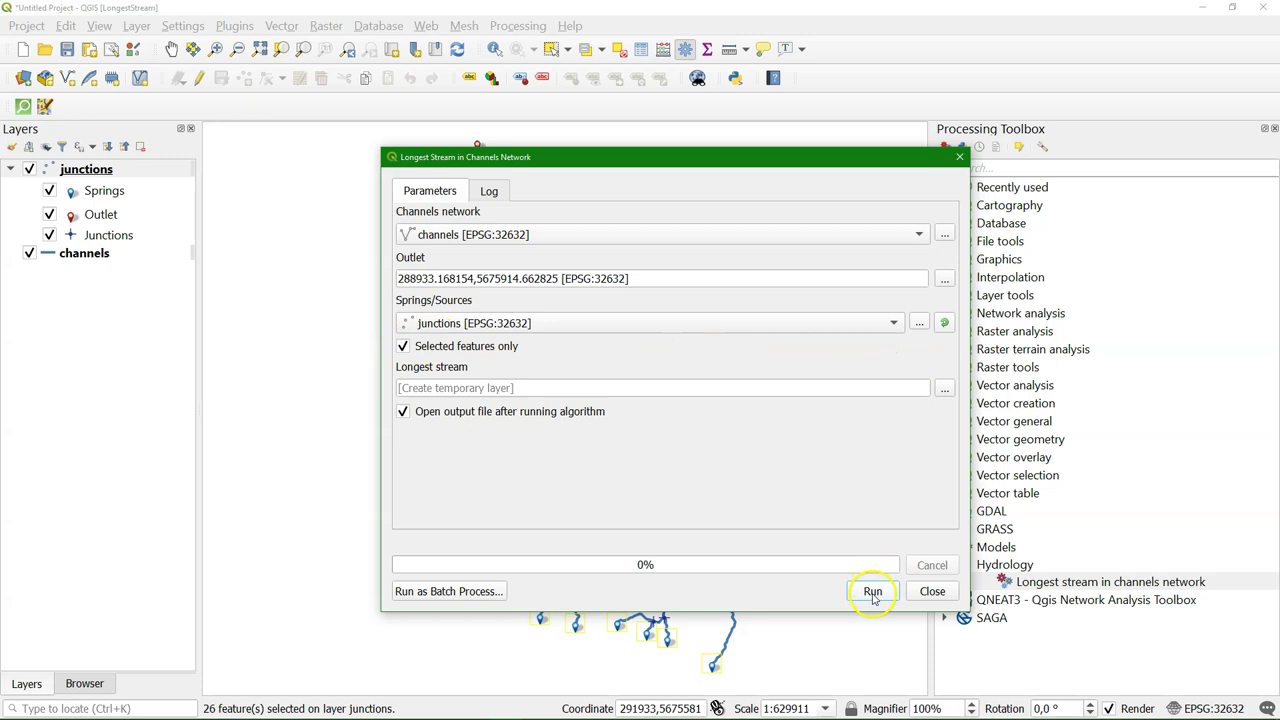
click(872, 591)
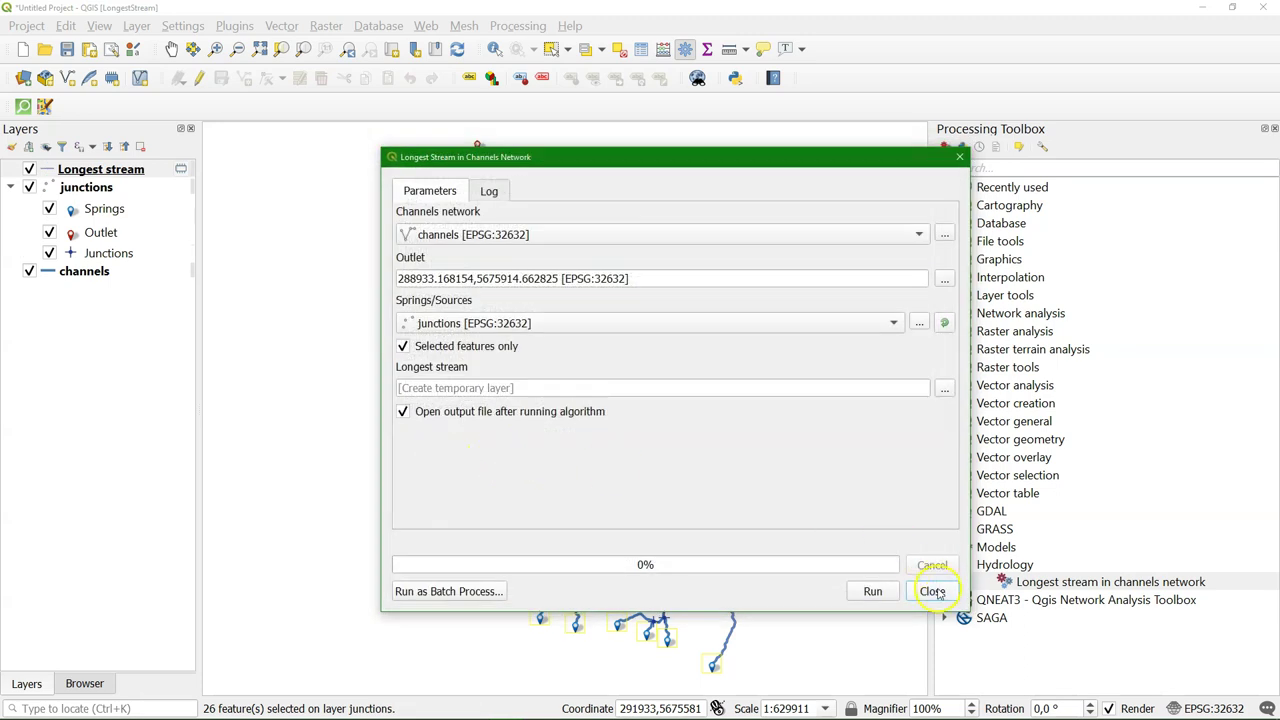
click(935, 592)
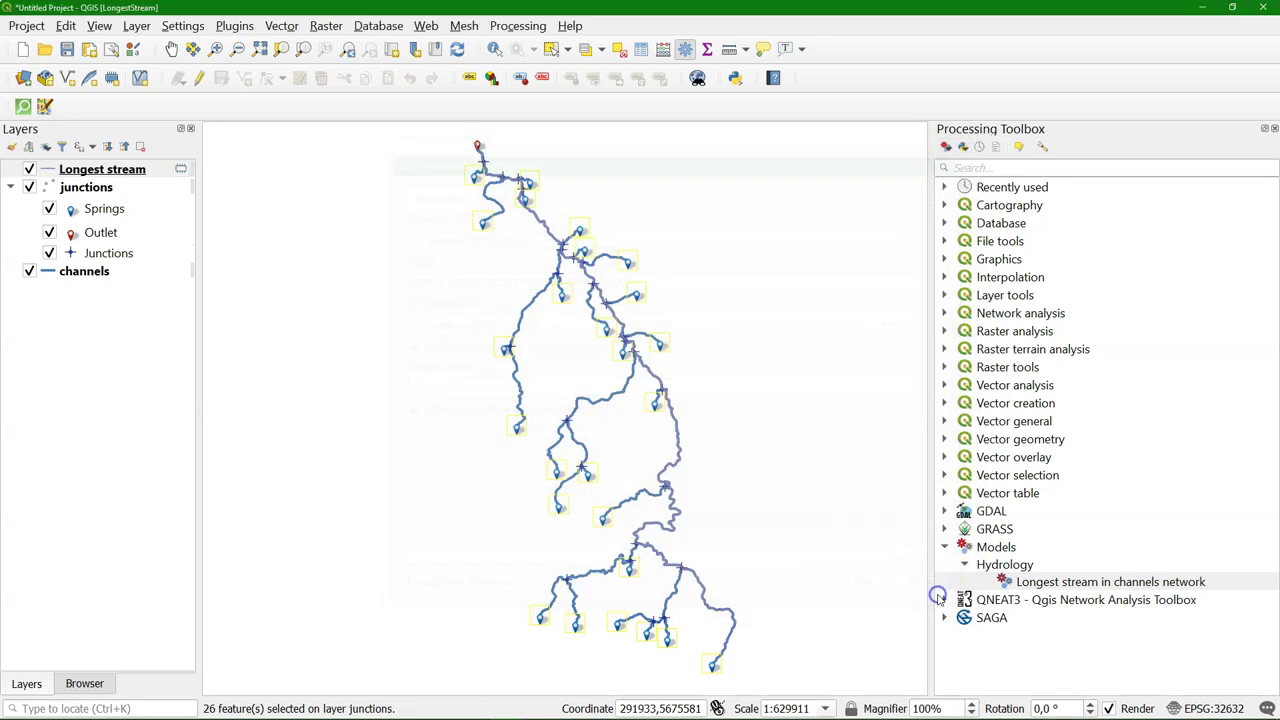
Step: Hide the channels layer and review the Longest stream table's single Spring row with cost 158833.42
click(29, 271)
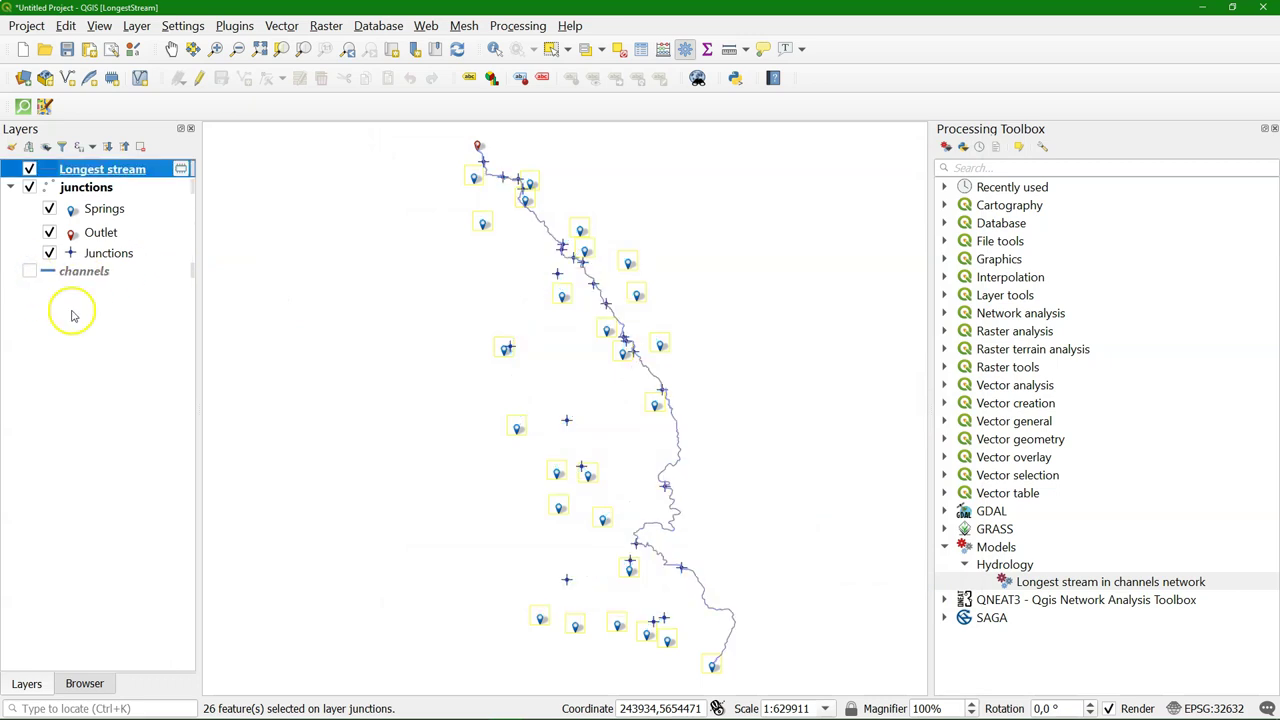
right_click(89, 169)
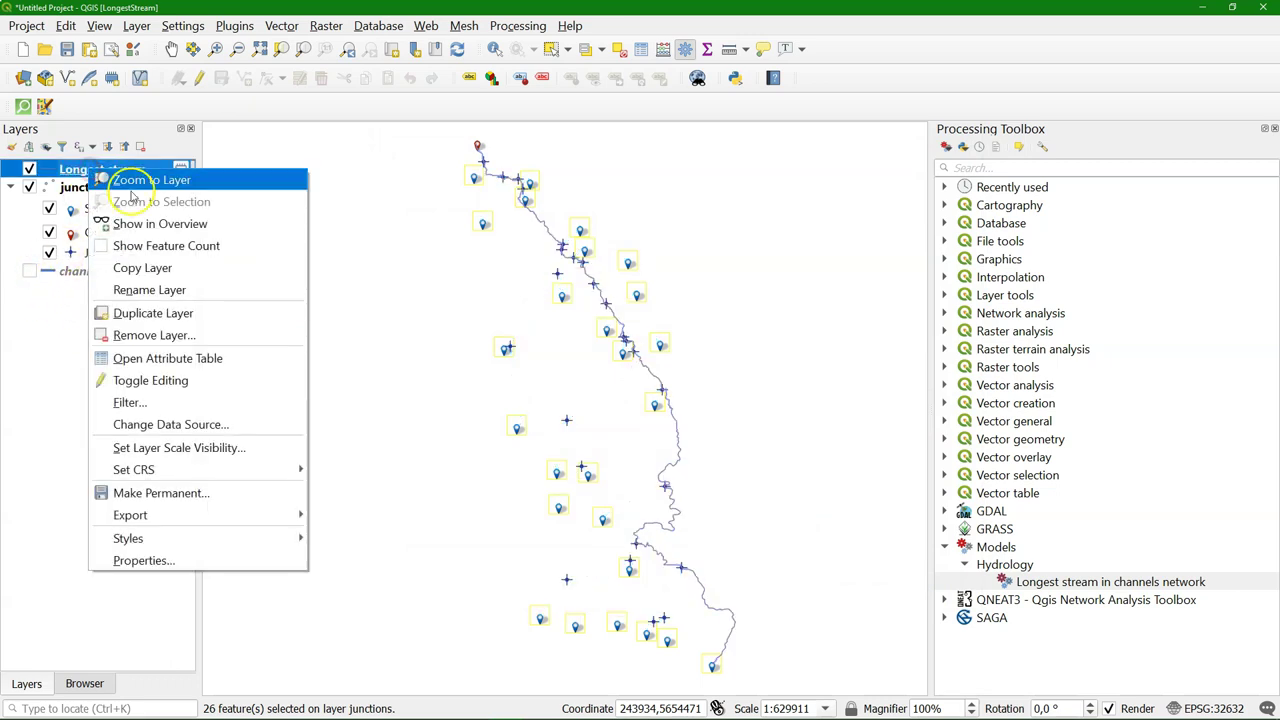
click(190, 358)
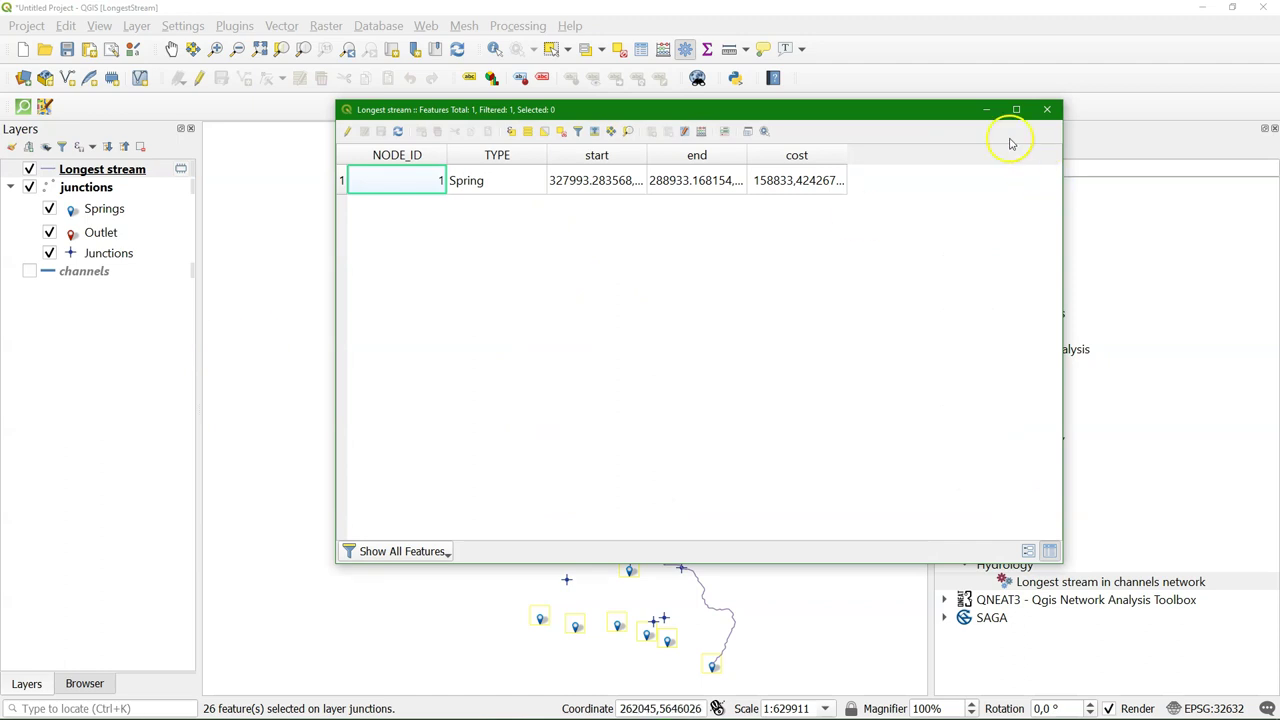
click(1057, 116)
click(1047, 110)
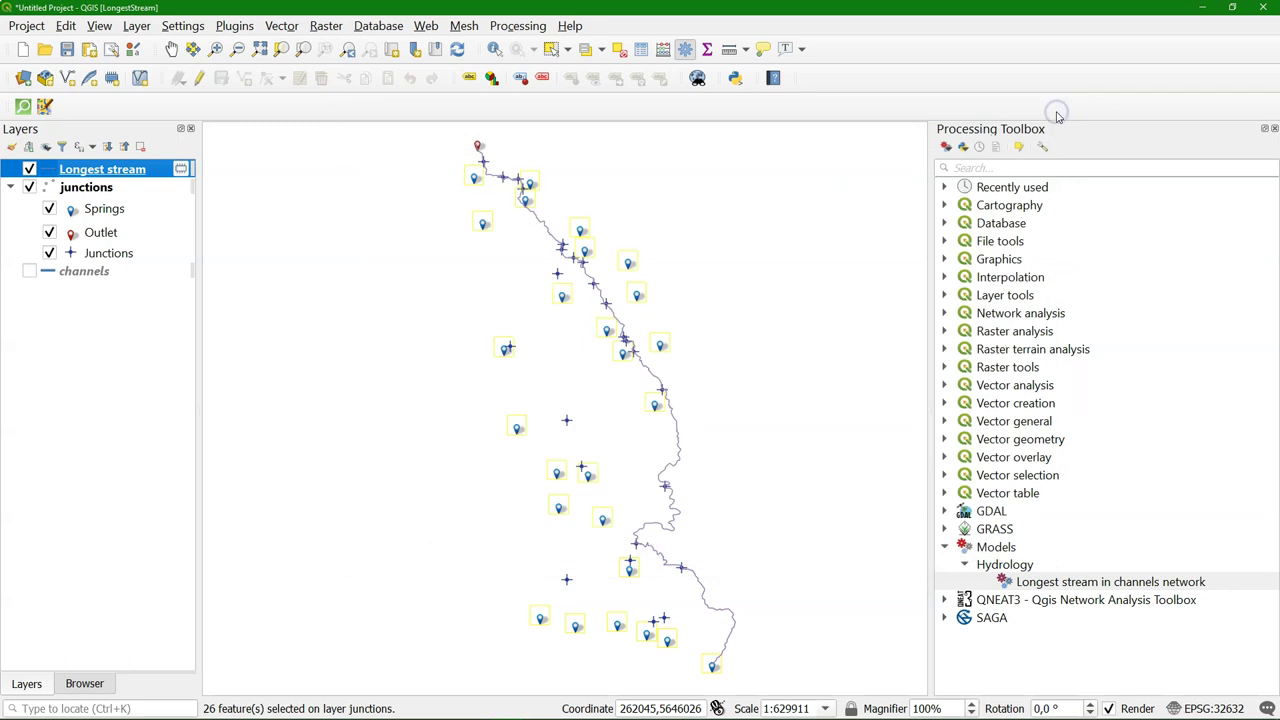